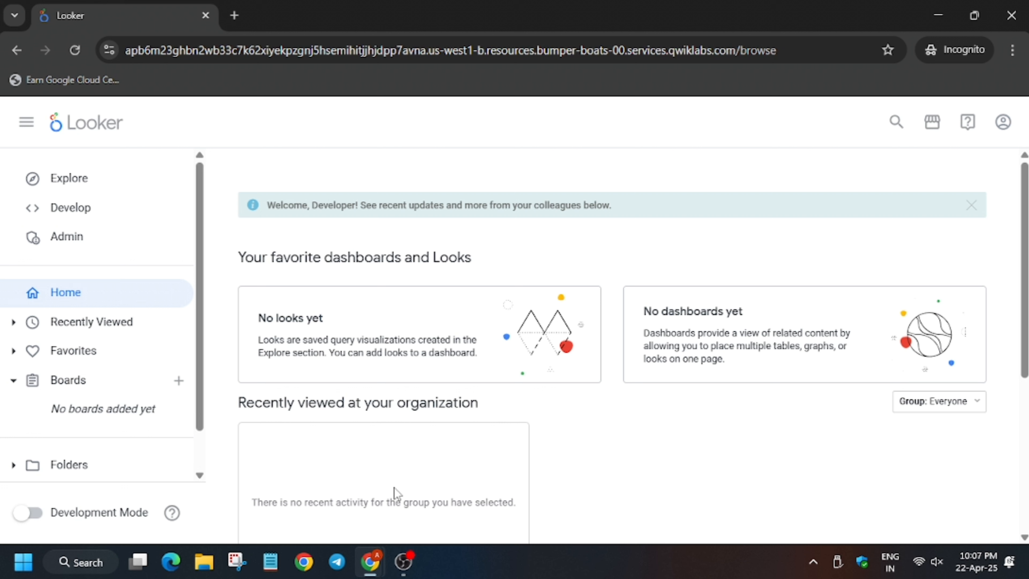
Turn on Development Mode and open the Order Items Explore.
{"action": "left_click", "coordinate": [34, 518]}
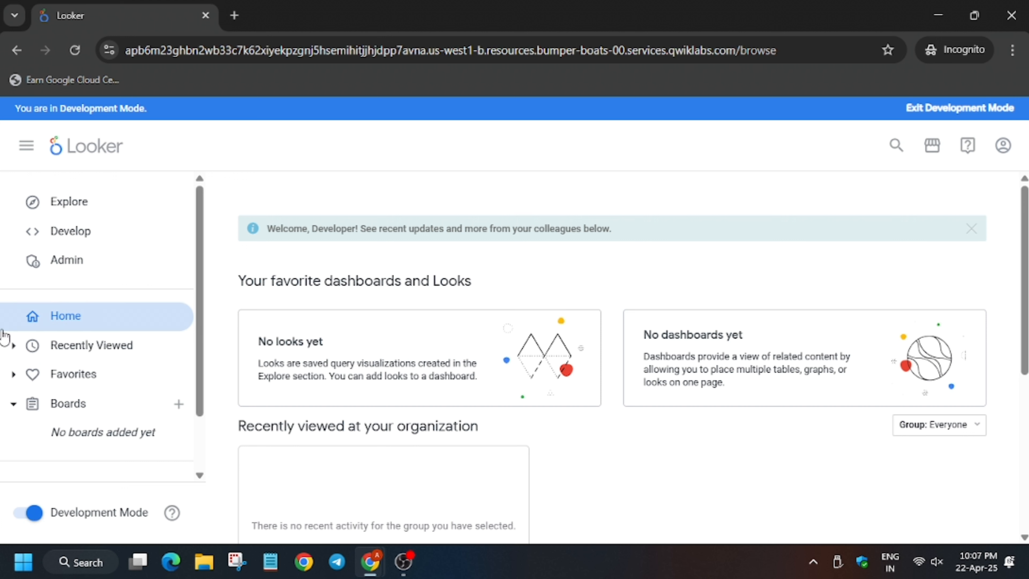
{"action": "left_click", "coordinate": [65, 232]}
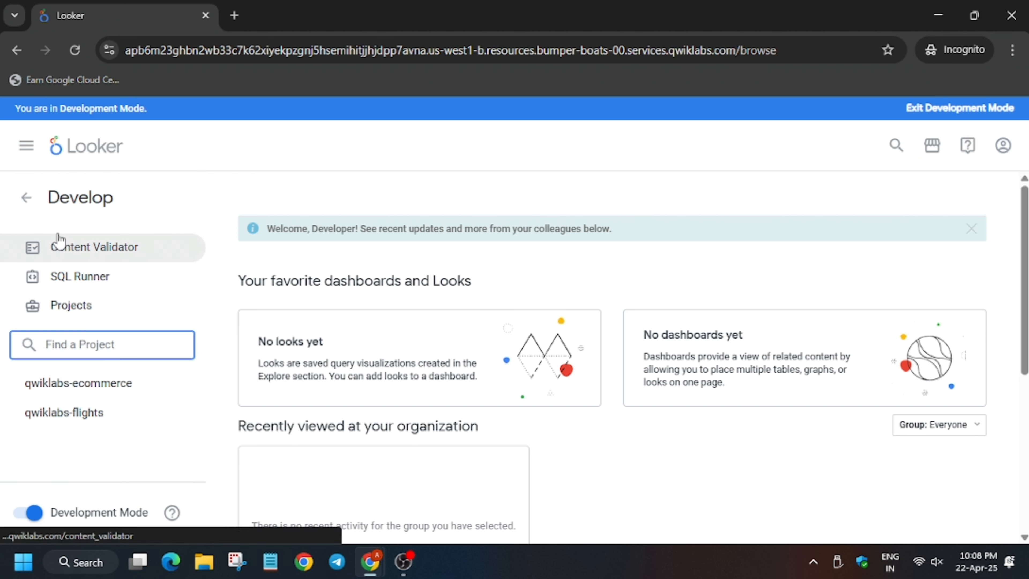
{"action": "left_click", "coordinate": [26, 197]}
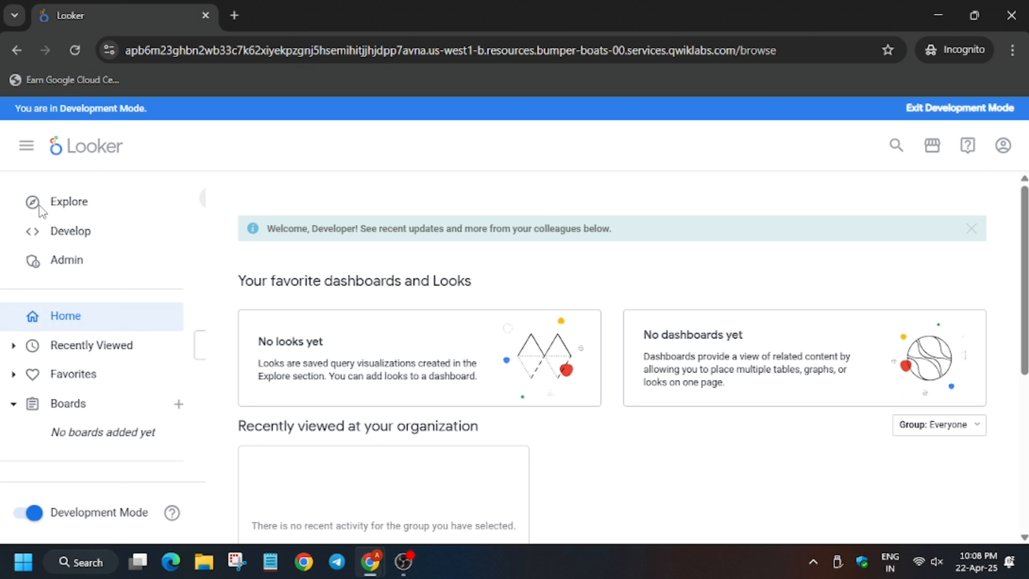
{"action": "left_click", "coordinate": [103, 210]}
{"action": "left_click", "coordinate": [86, 355]}
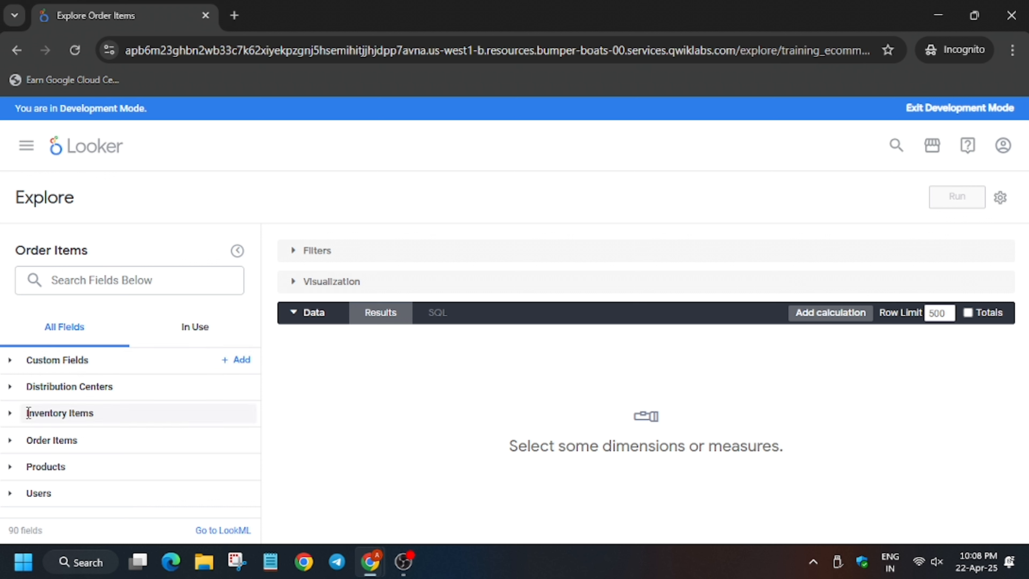
Search the fields for "order count" and add the Order Items Order Count measure to the query.
{"action": "left_click", "coordinate": [173, 290]}
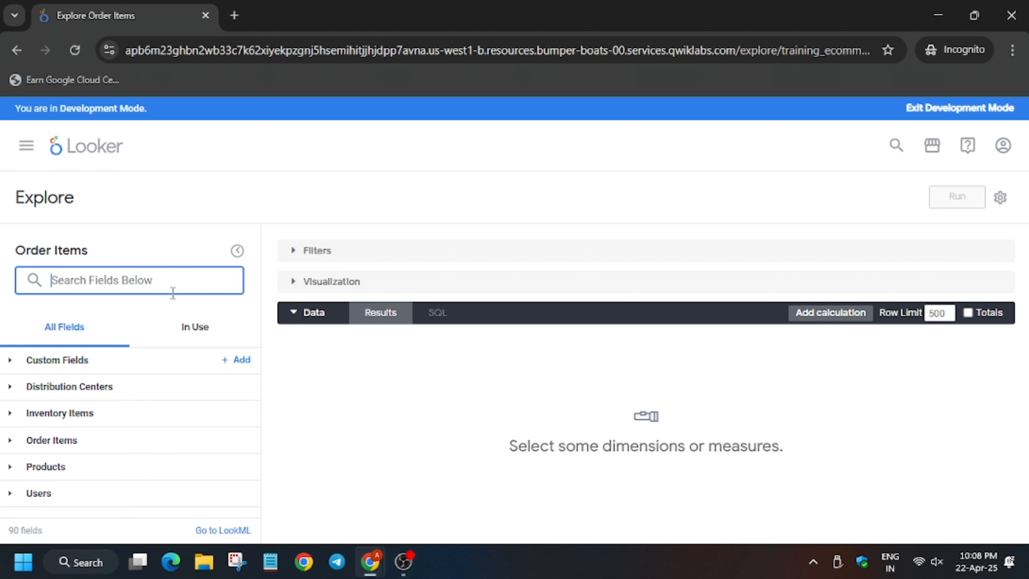
{"action": "type", "text": "order"}
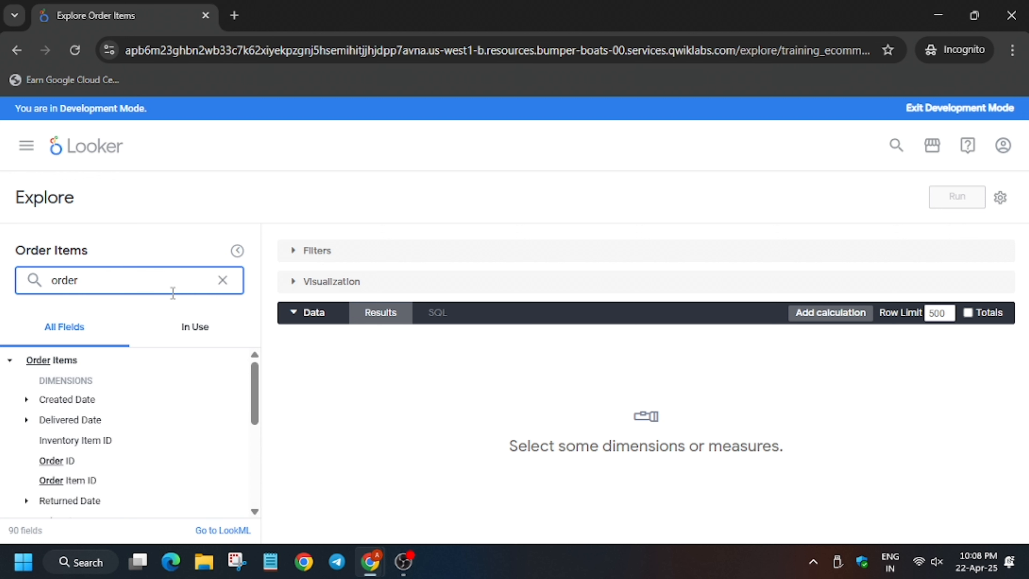
{"action": "type", "text": " count"}
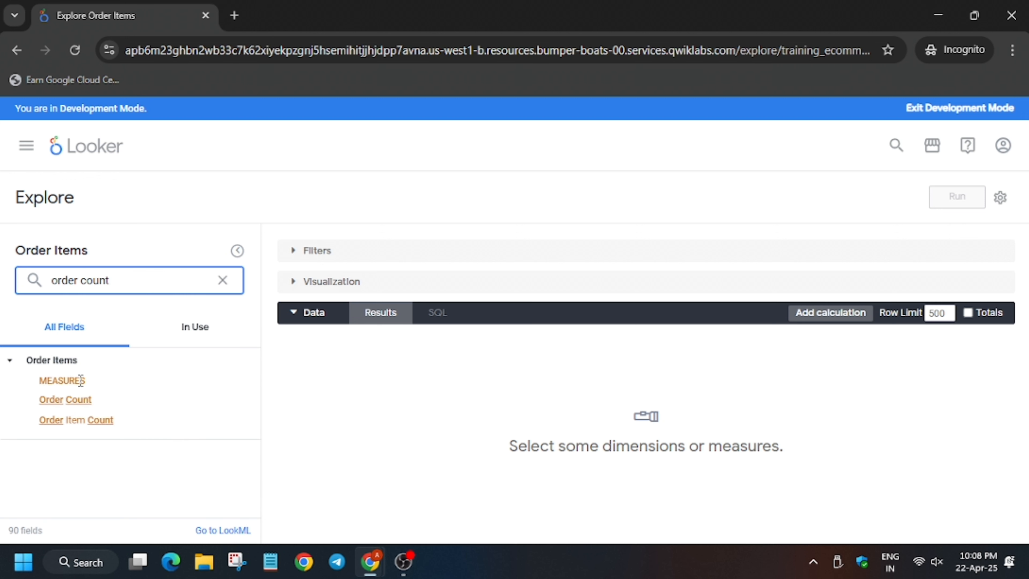
{"action": "left_click", "coordinate": [66, 400]}
Search the fields for "date" and add a filter on the Order Items Created Date.
{"action": "left_click", "coordinate": [138, 287]}
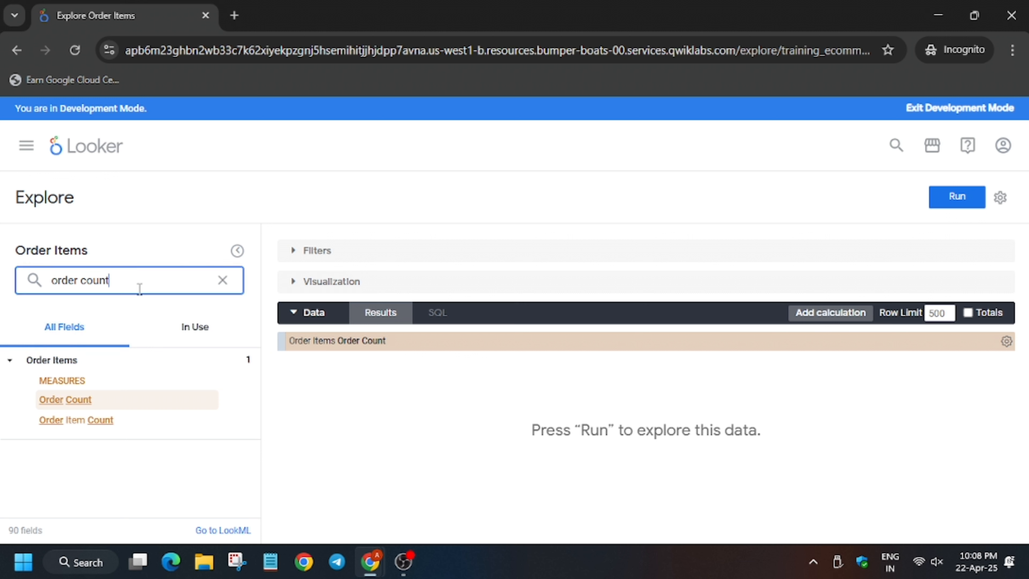
{"action": "triple_click", "coordinate": [140, 288]}
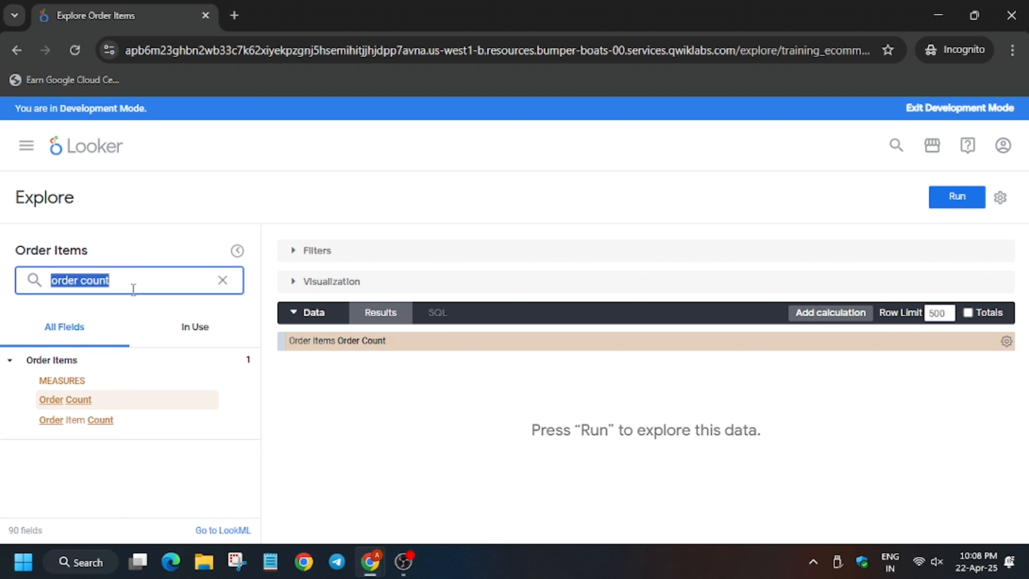
{"action": "type", "text": "date"}
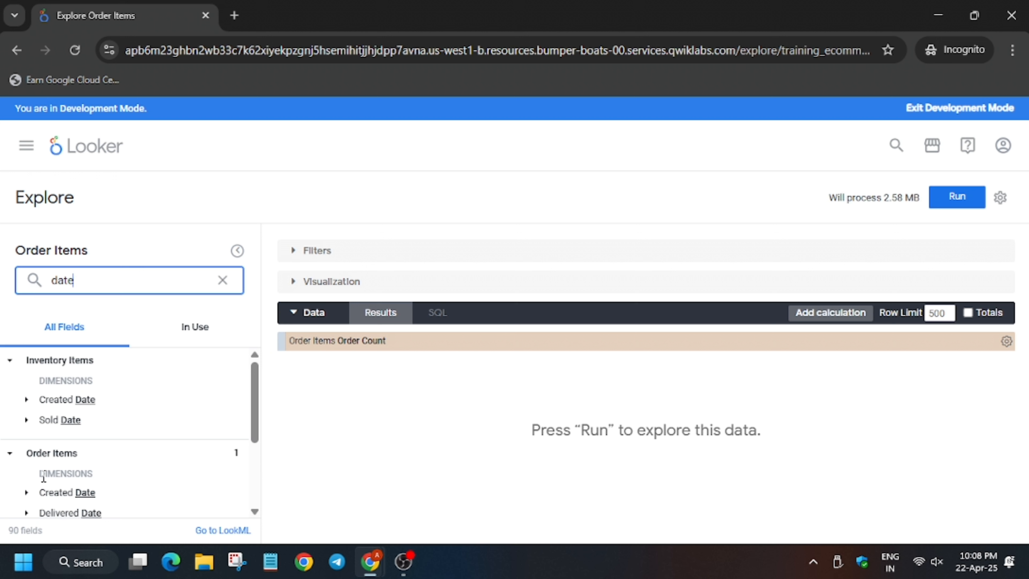
{"action": "left_click", "coordinate": [26, 492]}
{"action": "scroll", "coordinate": [52, 461], "scroll_direction": "down", "scroll_amount": 2}
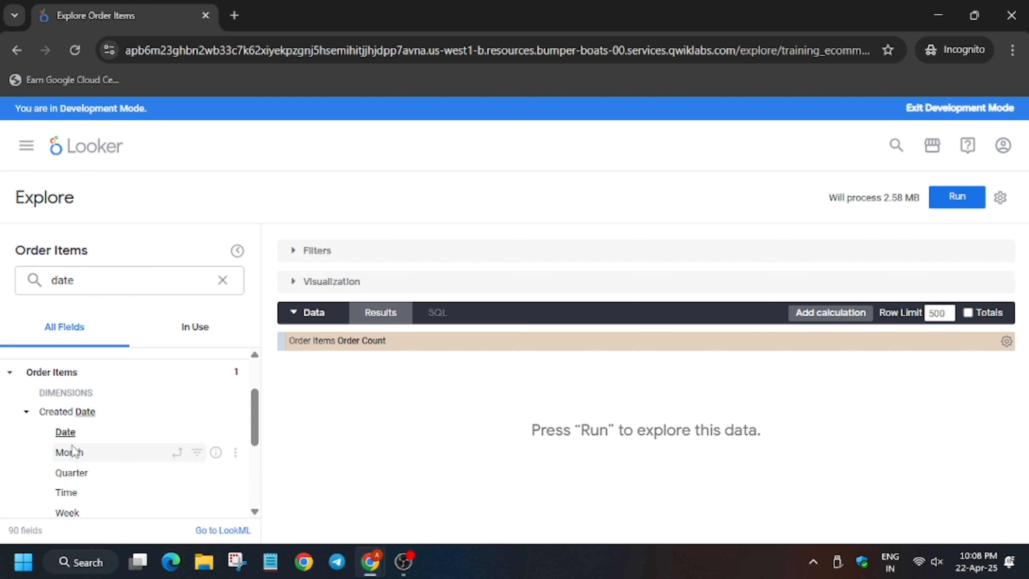
{"action": "mouse_move", "coordinate": [115, 432]}
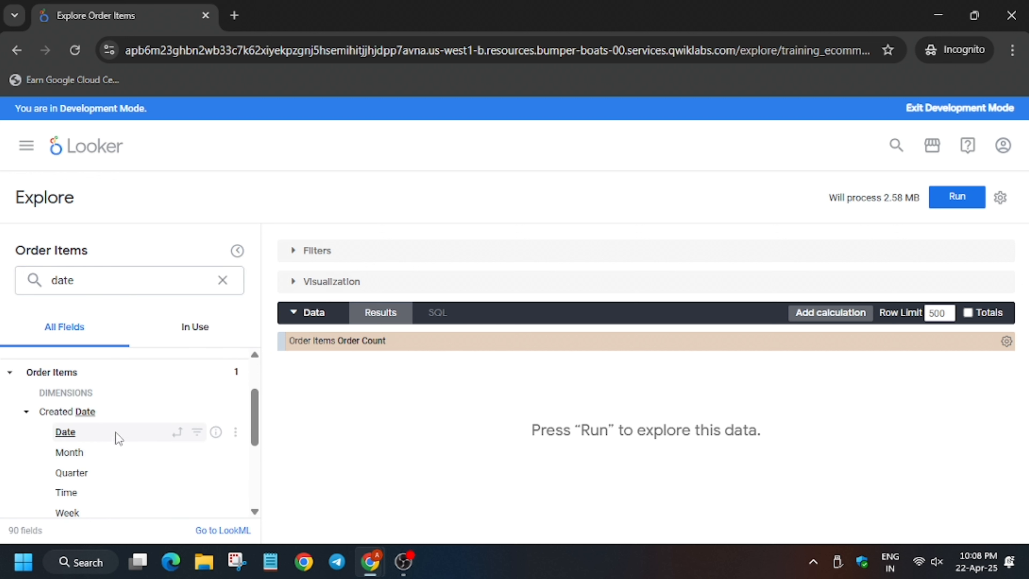
{"action": "left_click", "coordinate": [197, 432]}
Set the Created Date filter to is in the past 1 complete years.
{"action": "double_click", "coordinate": [624, 279]}
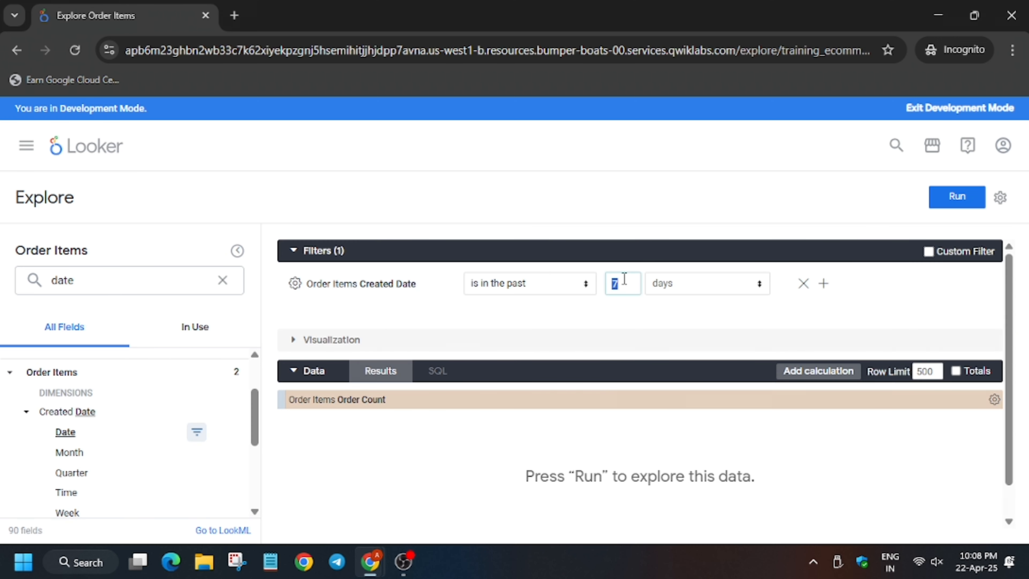
{"action": "type", "text": "1"}
{"action": "left_click", "coordinate": [685, 283]}
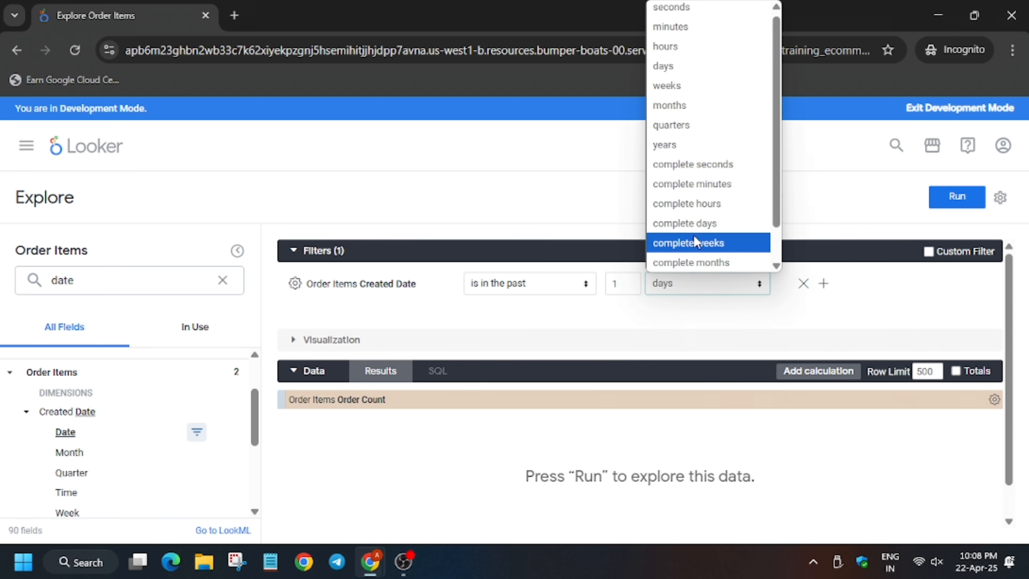
{"action": "scroll", "coordinate": [694, 233], "scroll_direction": "down", "scroll_amount": 1}
{"action": "left_click", "coordinate": [709, 264]}
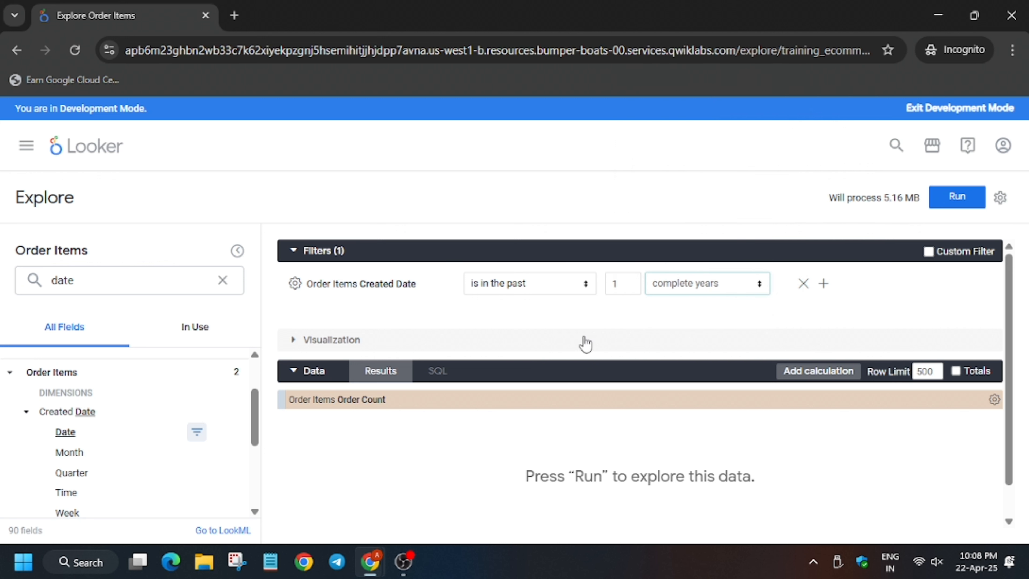
Search the fields for "traff" and add the Users Traffic Source dimension to the query.
{"action": "left_click", "coordinate": [125, 277]}
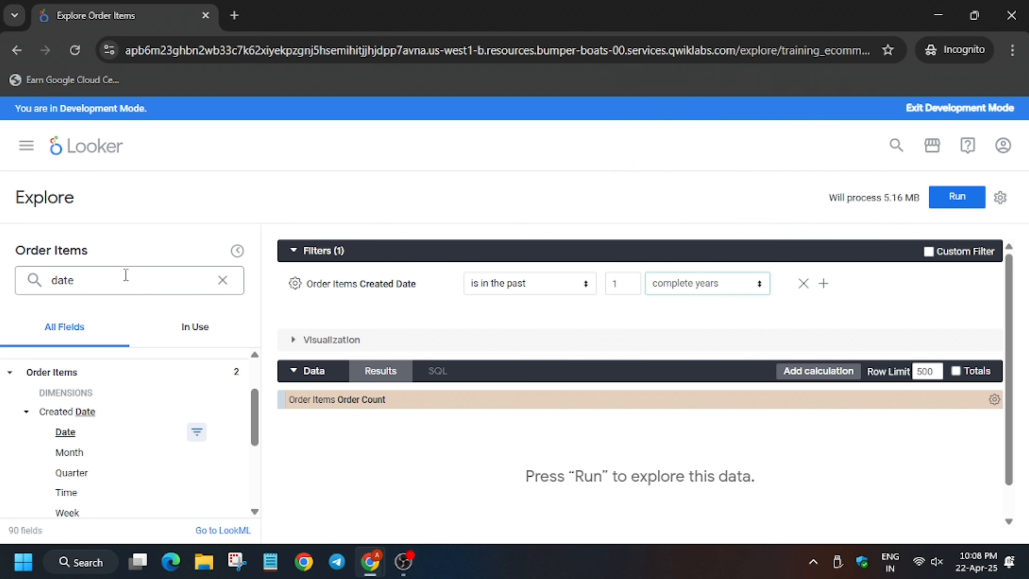
{"action": "double_click", "coordinate": [125, 279]}
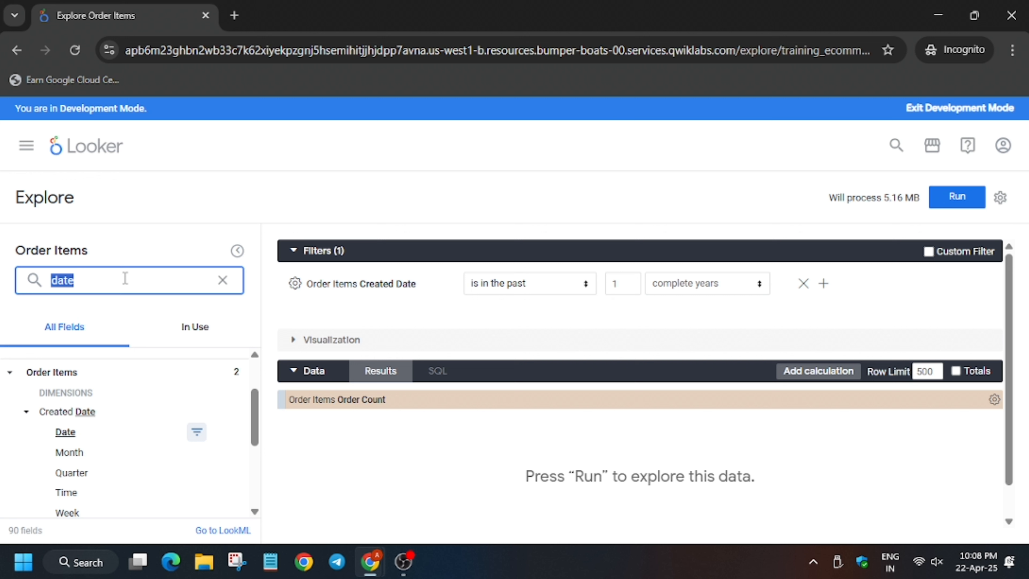
{"action": "type", "text": "traff"}
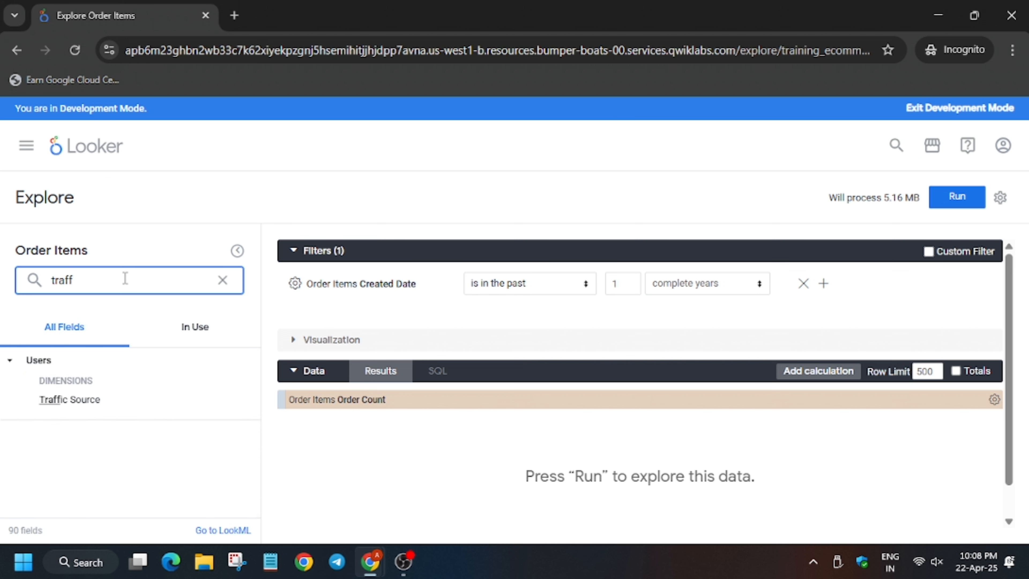
{"action": "left_click", "coordinate": [86, 398]}
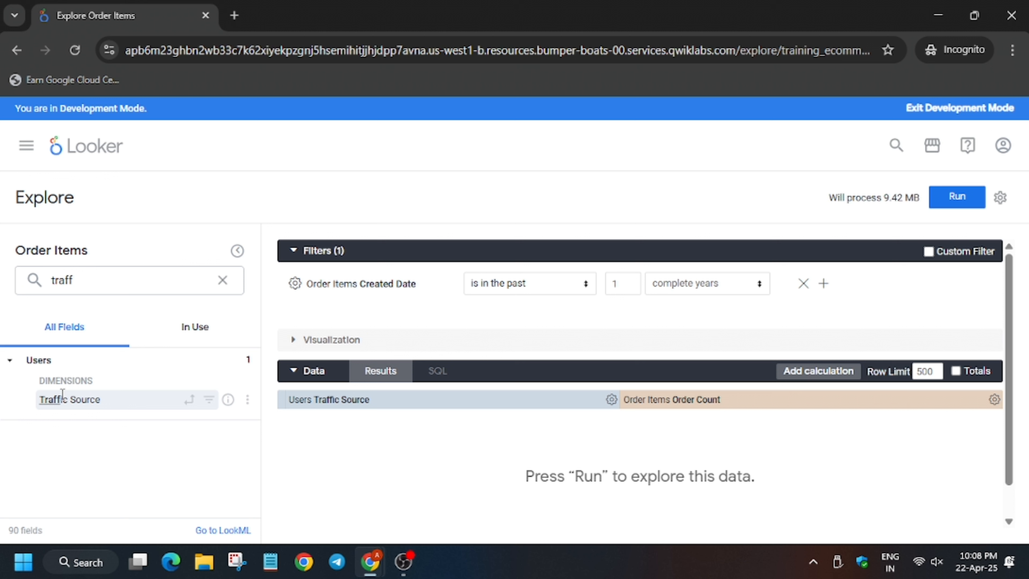
Enable totals for the results and run the query.
{"action": "left_click", "coordinate": [954, 371]}
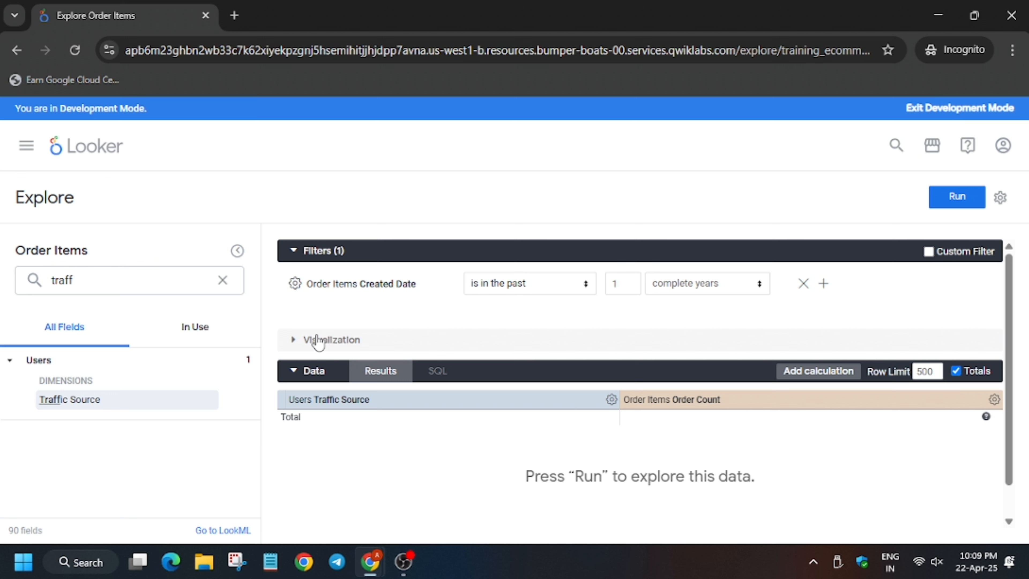
{"action": "left_click", "coordinate": [957, 196]}
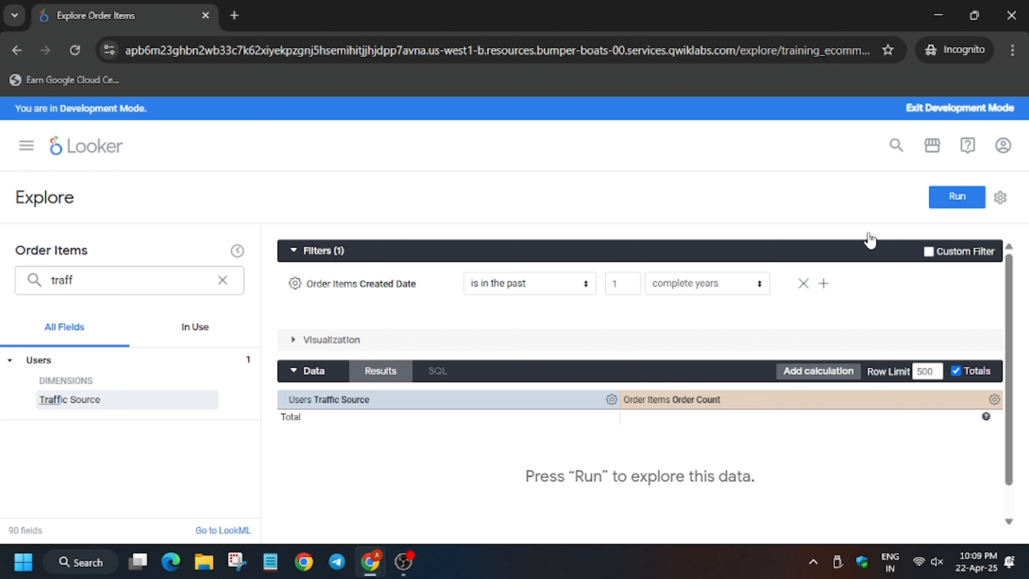
{"action": "left_click", "coordinate": [363, 351]}
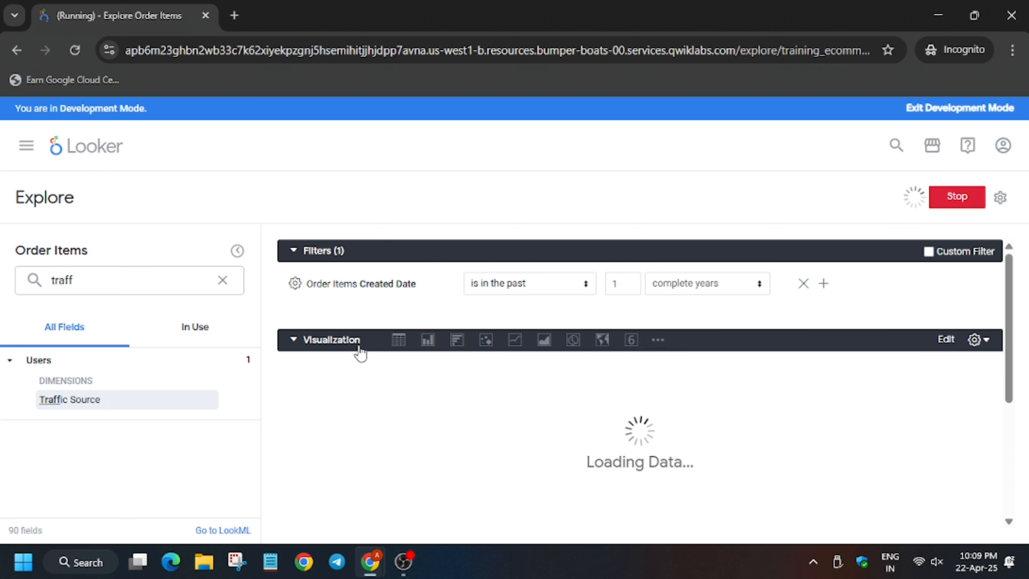
{"action": "left_click", "coordinate": [361, 347]}
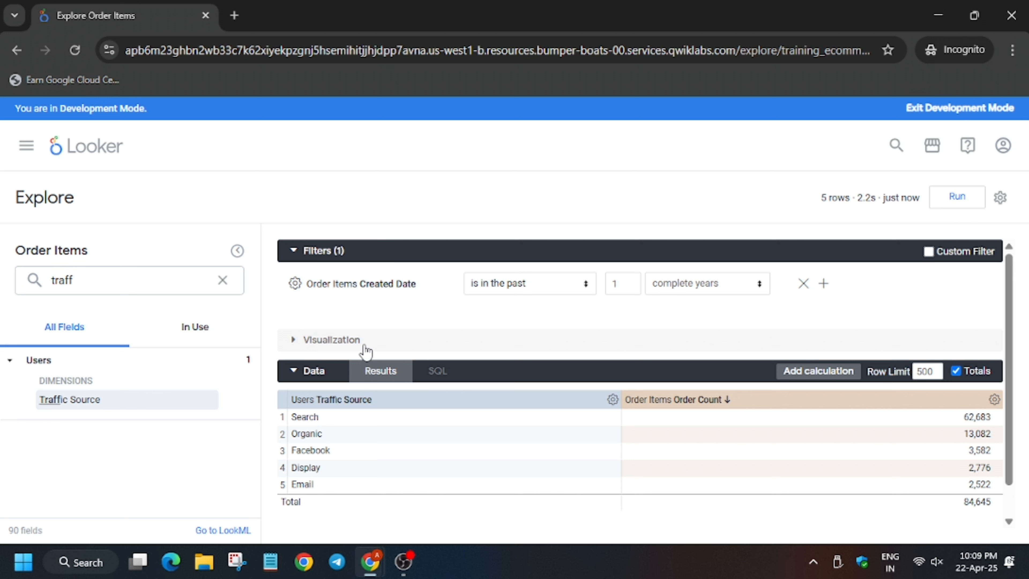
Start a custom table calculation and paste the expression ${order_items.order_count}/${order_items.order_count:total} from the lab instructions.
{"action": "left_click", "coordinate": [222, 280]}
{"action": "left_click", "coordinate": [235, 360]}
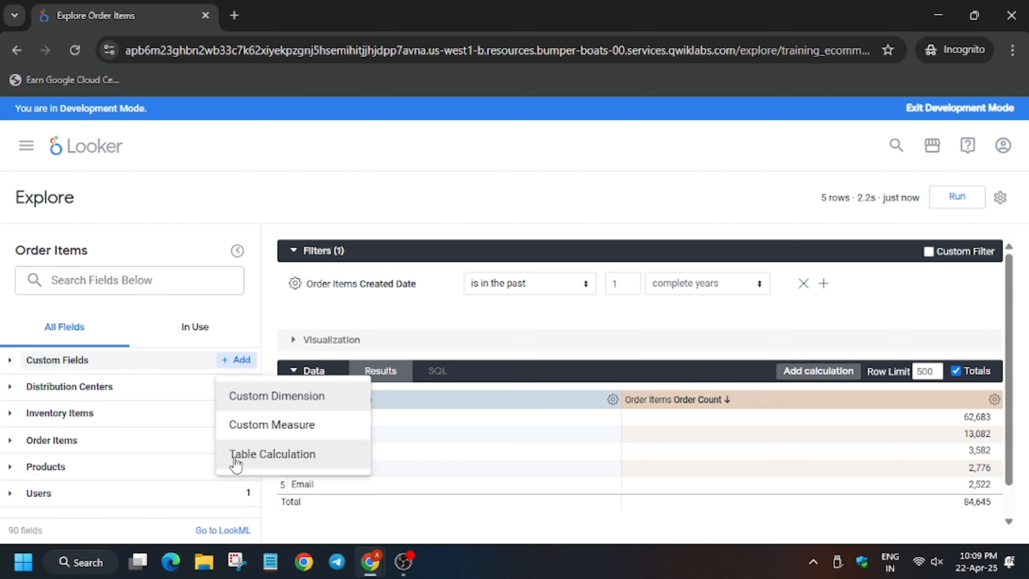
{"action": "left_click", "coordinate": [235, 456]}
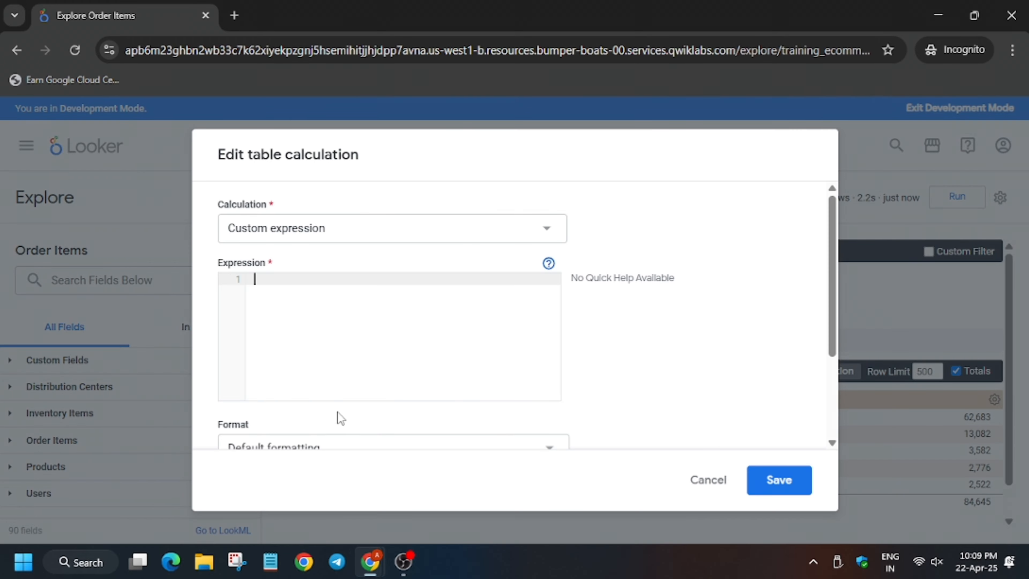
{"action": "key", "text": "alt+Tab"}
{"action": "left_click", "coordinate": [916, 339]}
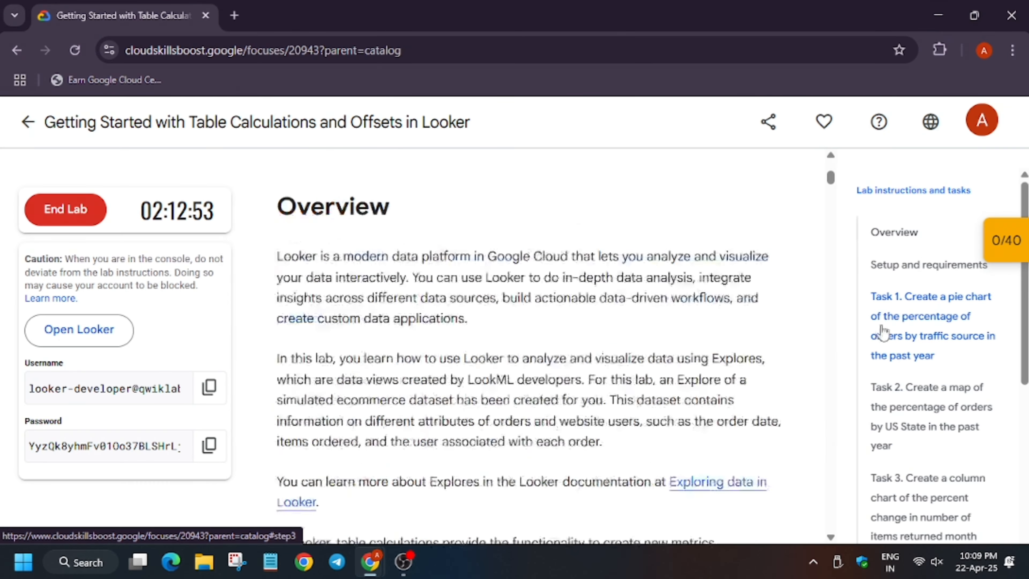
{"action": "scroll", "coordinate": [753, 376], "scroll_direction": "down", "scroll_amount": 15}
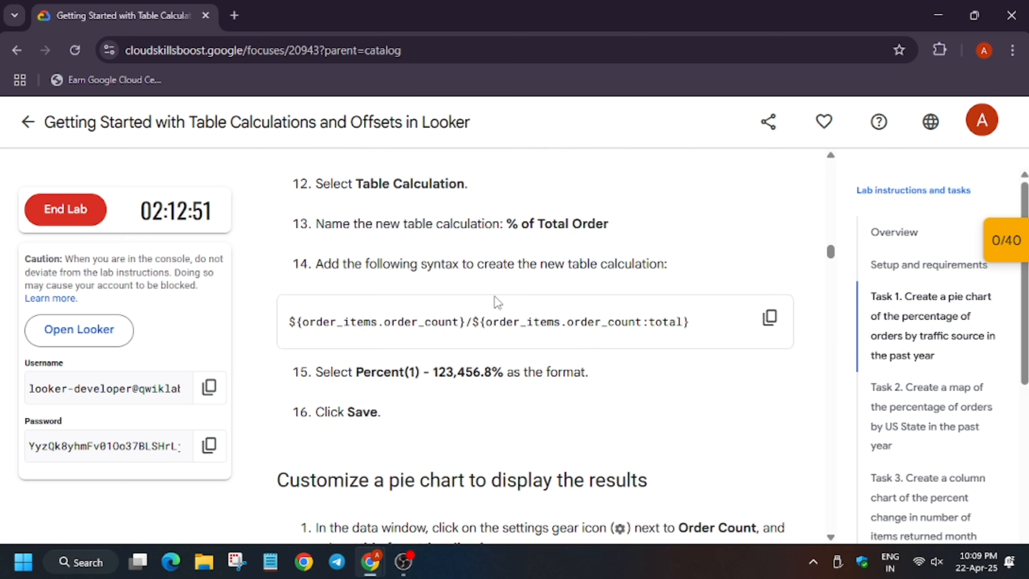
{"action": "scroll", "coordinate": [494, 296], "scroll_direction": "up", "scroll_amount": 2}
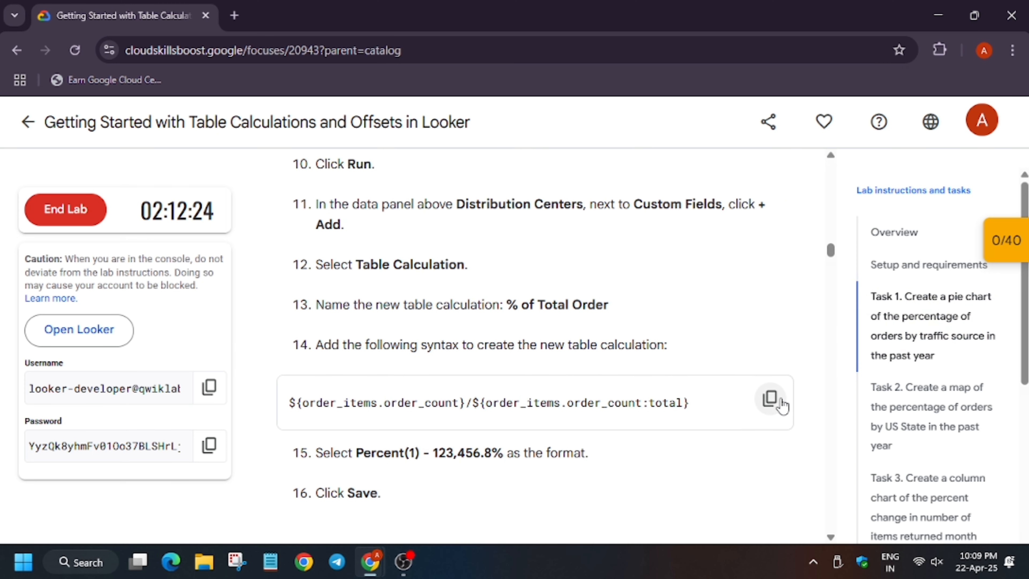
{"action": "left_click", "coordinate": [782, 404]}
{"action": "key", "text": "alt+Tab"}
{"action": "key", "text": "ctrl+v"}
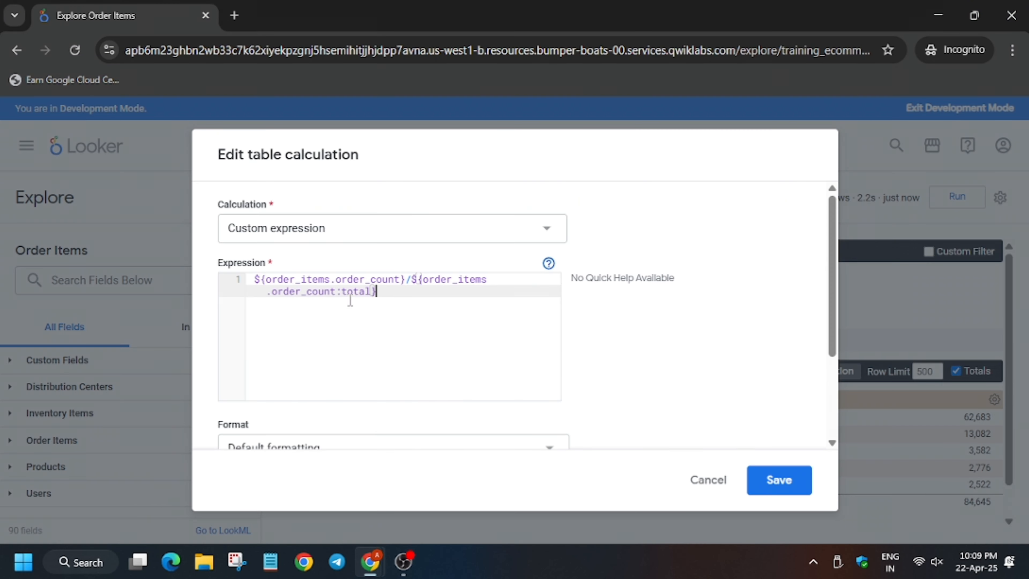
Format the table calculation as Percent with 1 decimal.
{"action": "scroll", "coordinate": [524, 300], "scroll_direction": "down", "scroll_amount": 3}
{"action": "left_click", "coordinate": [481, 327]}
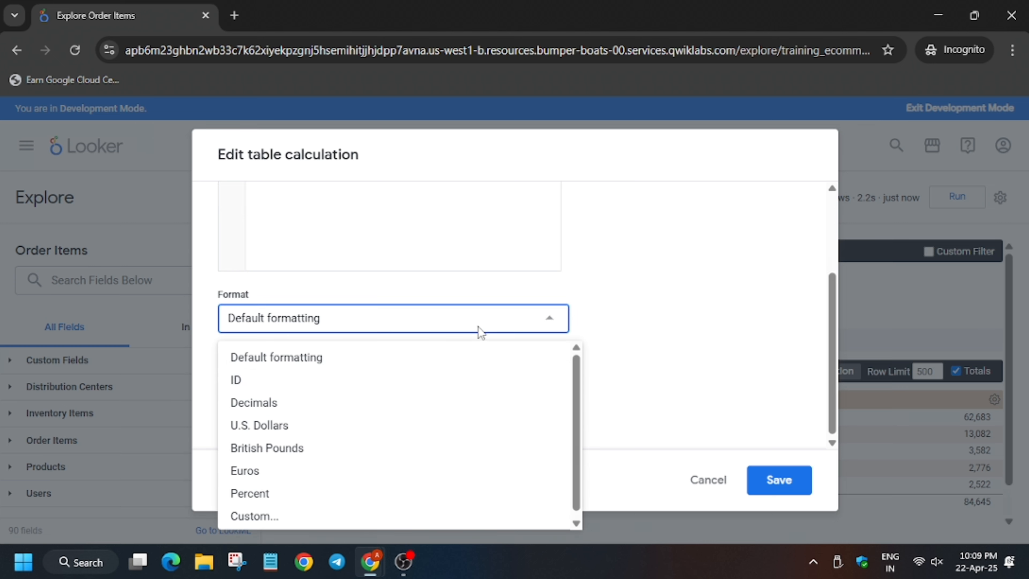
{"action": "left_click", "coordinate": [254, 492]}
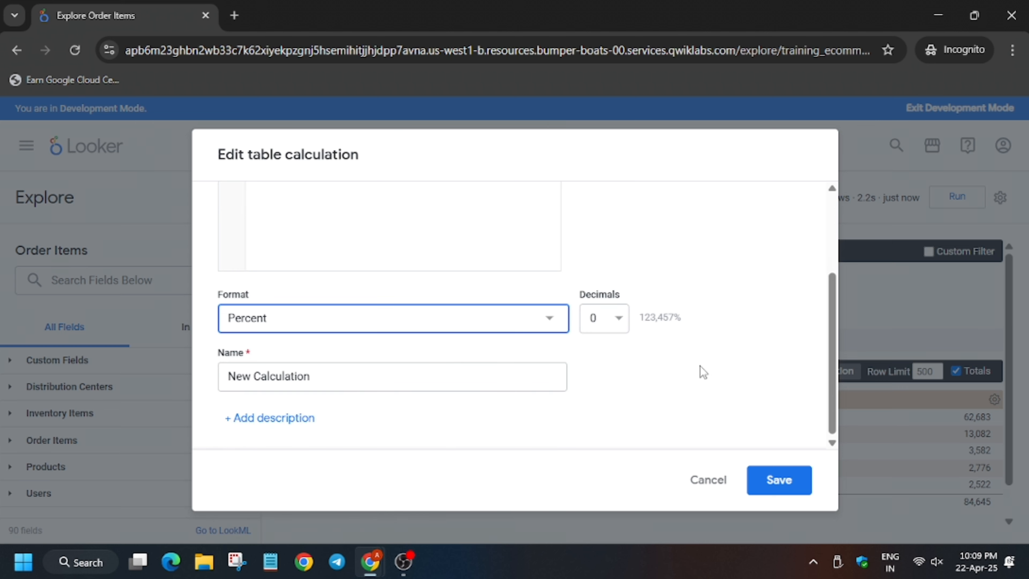
{"action": "left_click", "coordinate": [612, 320]}
{"action": "left_click", "coordinate": [603, 379]}
Name the table calculation "% of Total Order" as given in the lab instructions and save it.
{"action": "key", "text": "alt+Tab"}
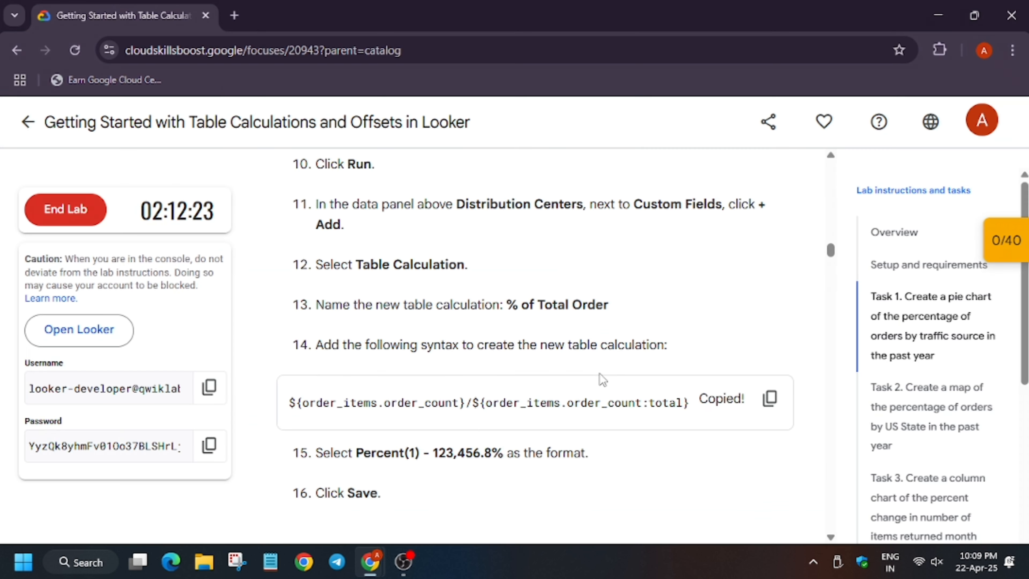
{"action": "scroll", "coordinate": [704, 413], "scroll_direction": "down", "scroll_amount": 3}
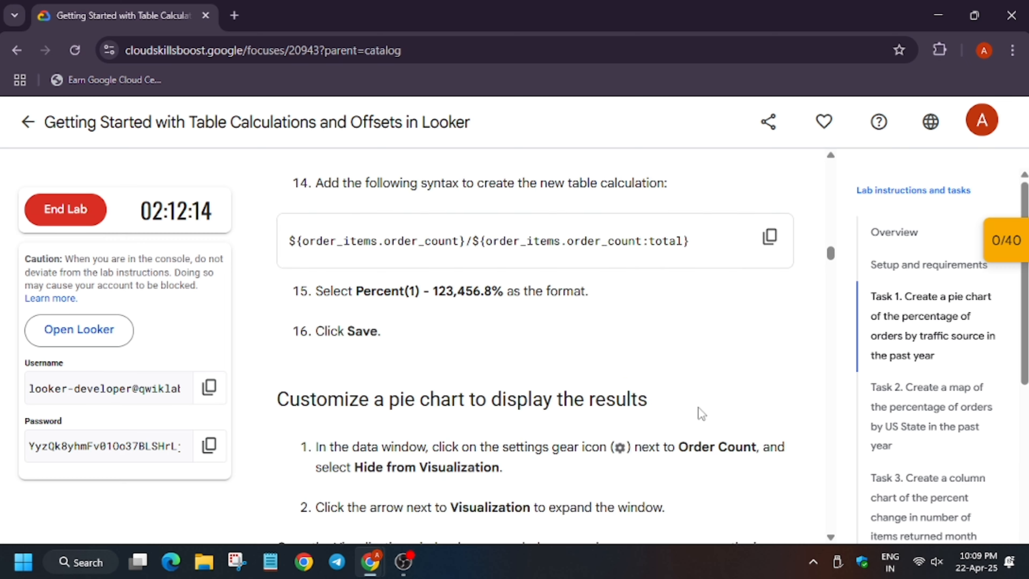
{"action": "scroll", "coordinate": [699, 409], "scroll_direction": "up", "scroll_amount": 3}
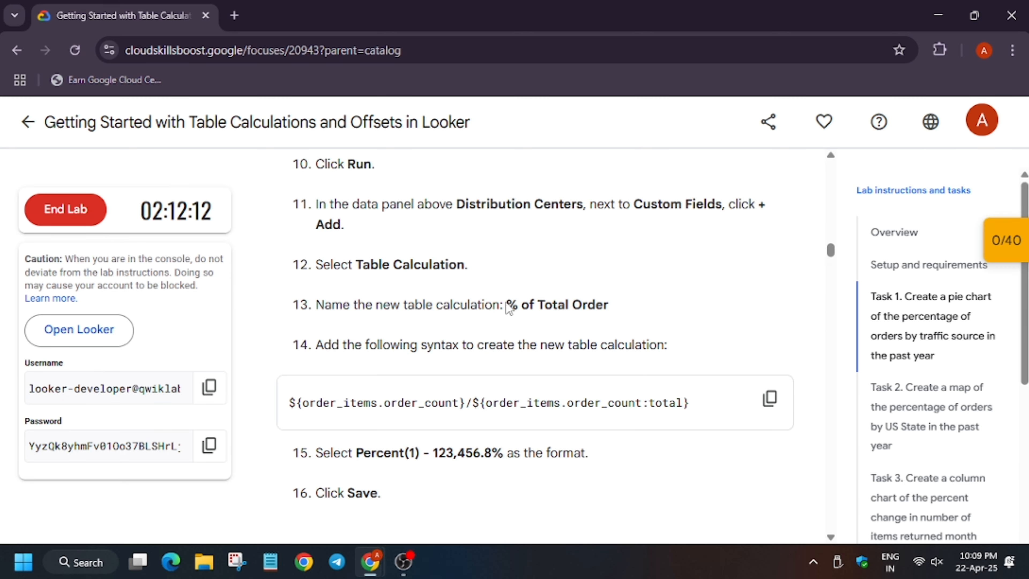
{"action": "left_click_drag", "start_coordinate": [506, 303], "coordinate": [620, 303]}
{"action": "key", "text": "alt+Tab"}
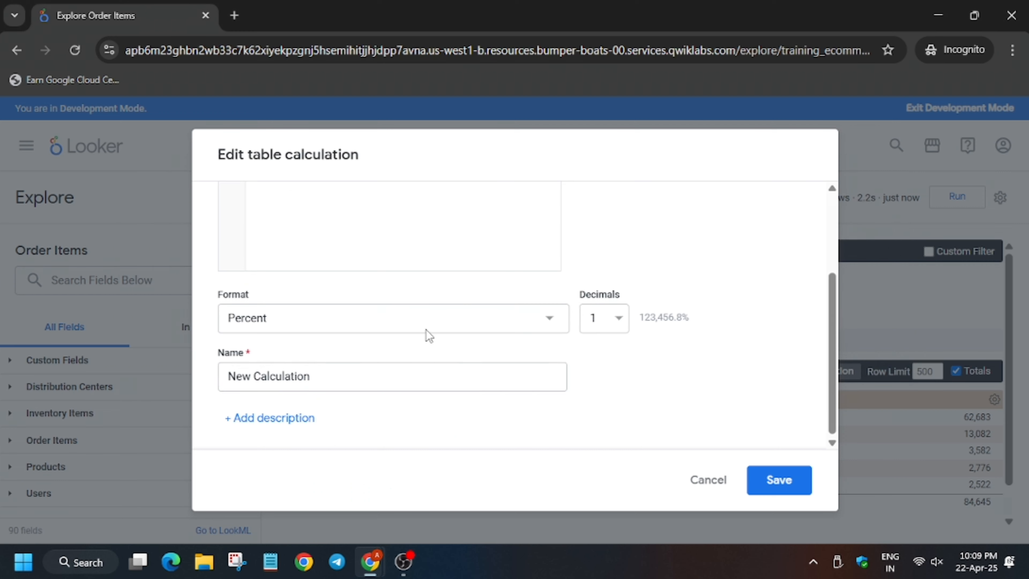
{"action": "left_click", "coordinate": [344, 384]}
{"action": "triple_click", "coordinate": [345, 382]}
{"action": "key", "text": "ctrl+v"}
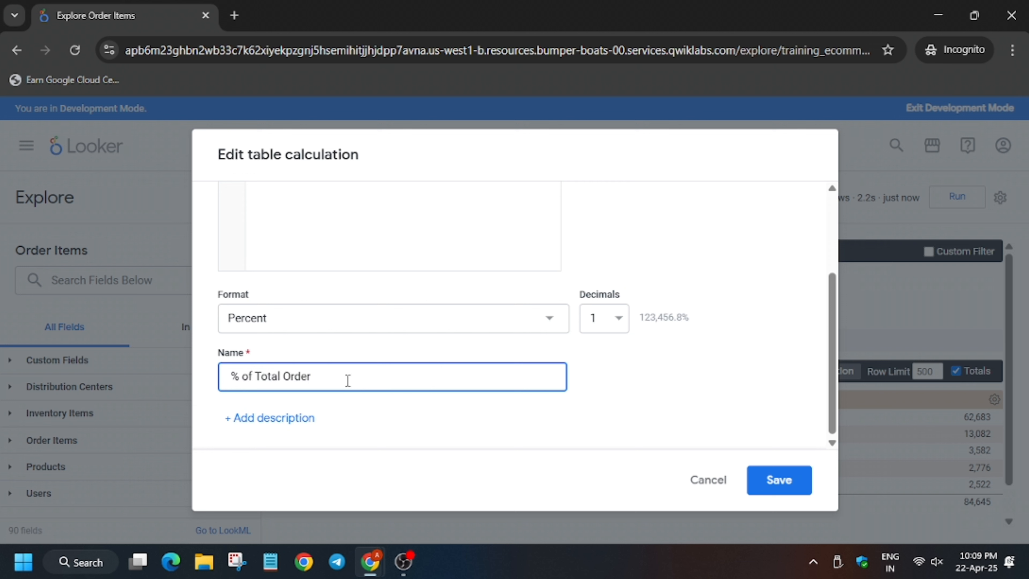
{"action": "key", "text": "Home"}
{"action": "key", "text": "Delete"}
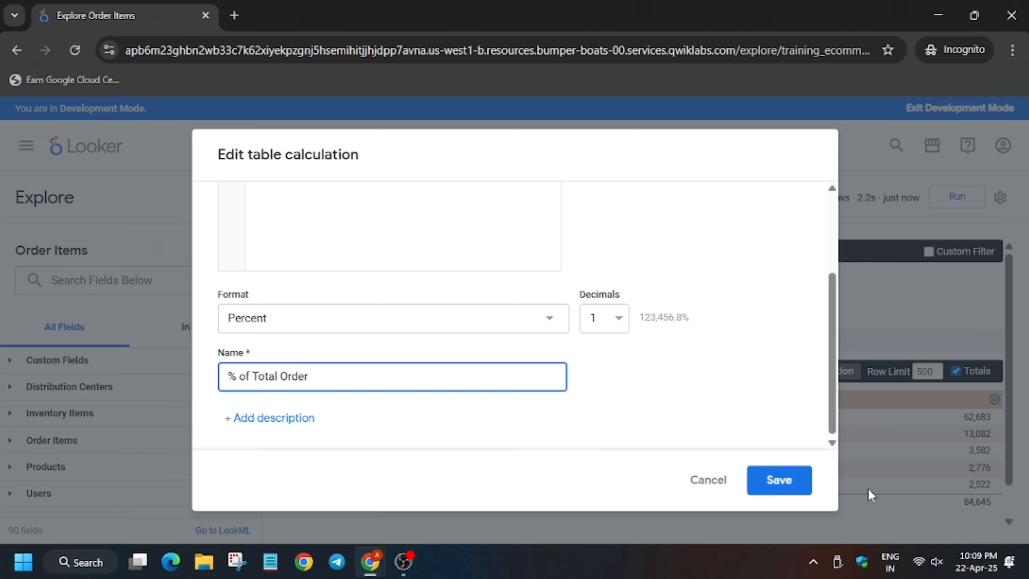
{"action": "left_click", "coordinate": [781, 483]}
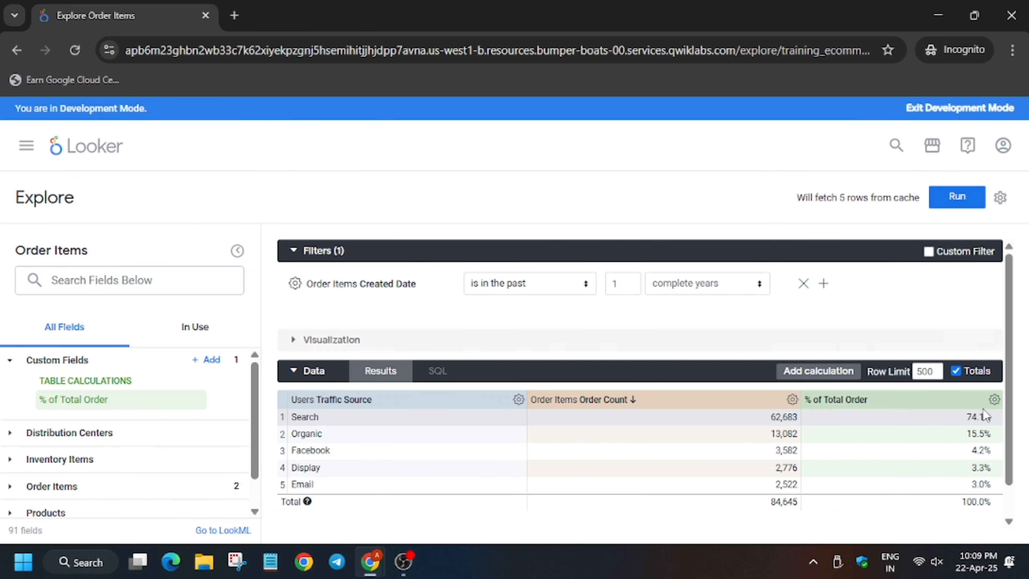
Hide the % of Total Order column from the visualization and display the results as a pie chart.
{"action": "left_click", "coordinate": [994, 399]}
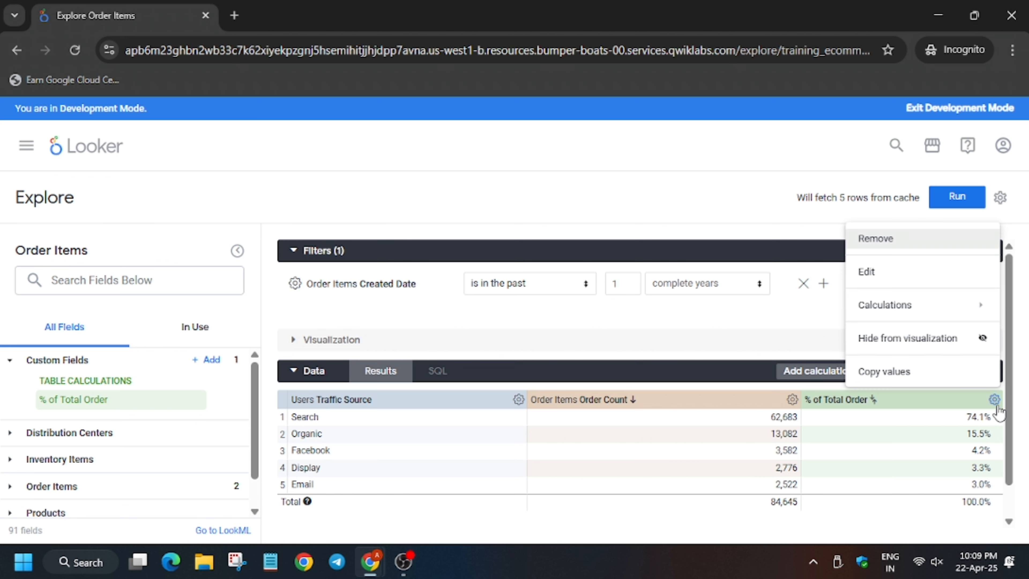
{"action": "left_click", "coordinate": [963, 344]}
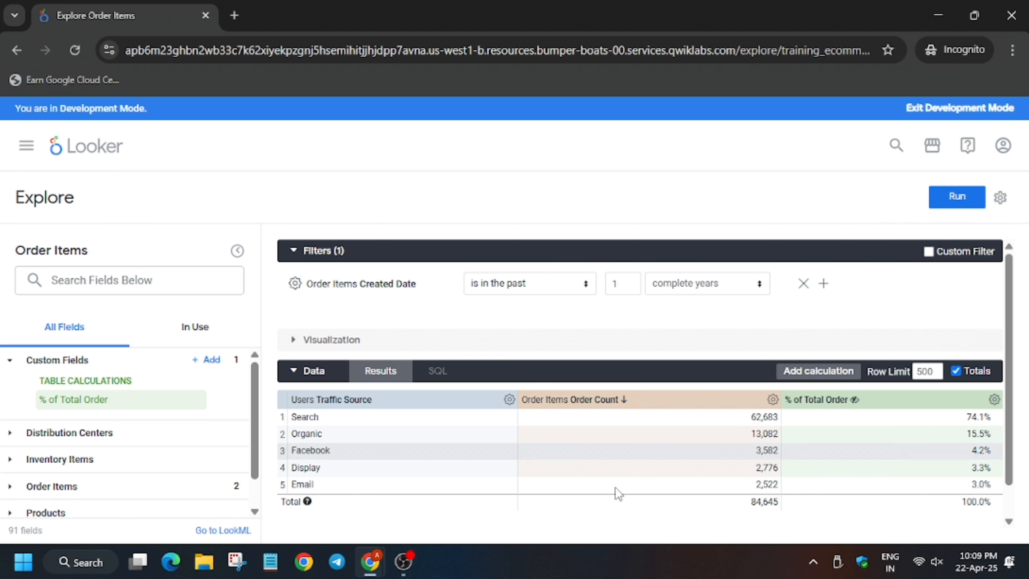
{"action": "left_click", "coordinate": [293, 343]}
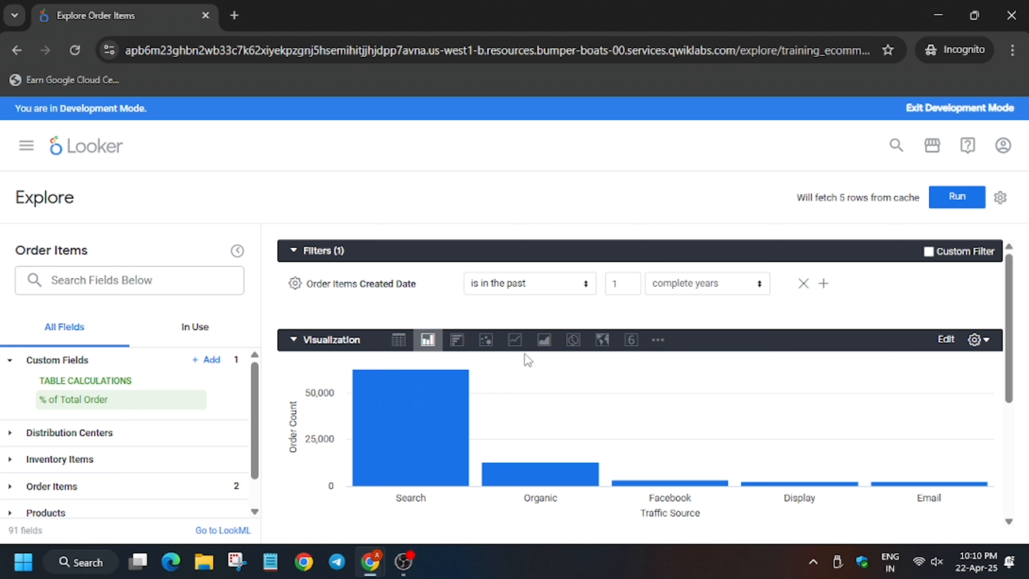
{"action": "left_click", "coordinate": [572, 341]}
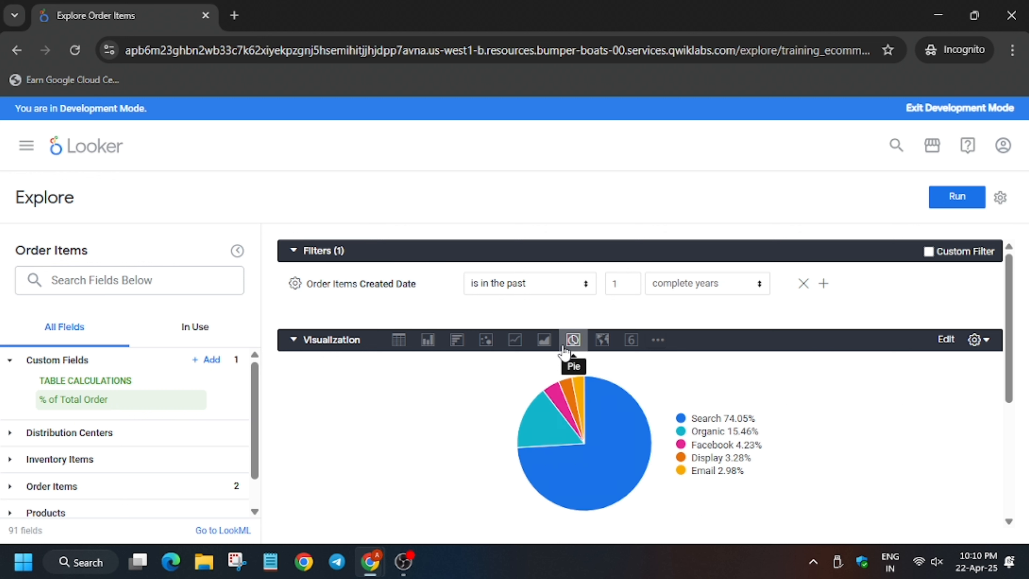
{"action": "mouse_move", "coordinate": [630, 446]}
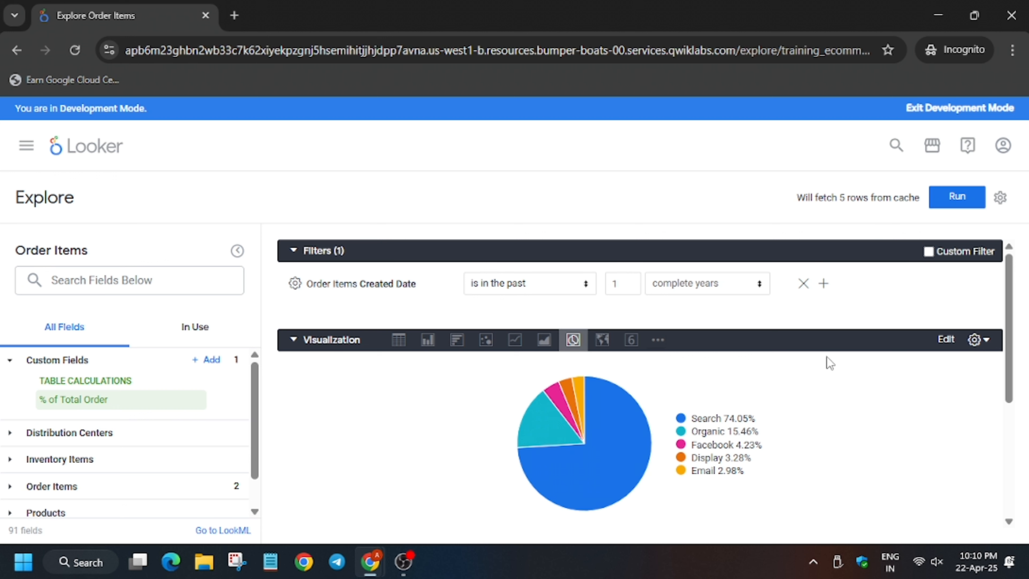
Set the pie chart's value labels to Labels and the label type to Label - Value.
{"action": "left_click", "coordinate": [946, 339]}
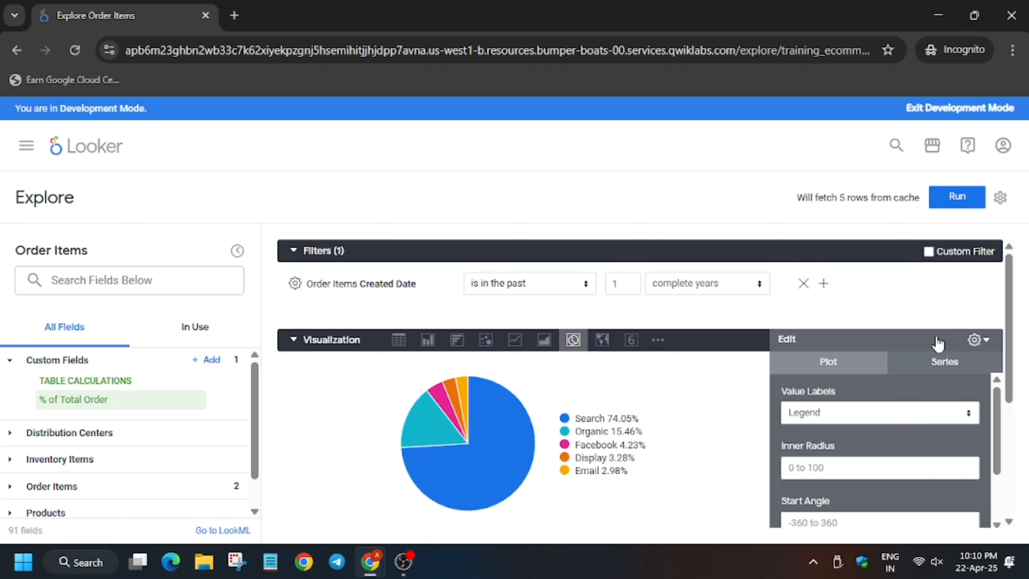
{"action": "left_click", "coordinate": [850, 415]}
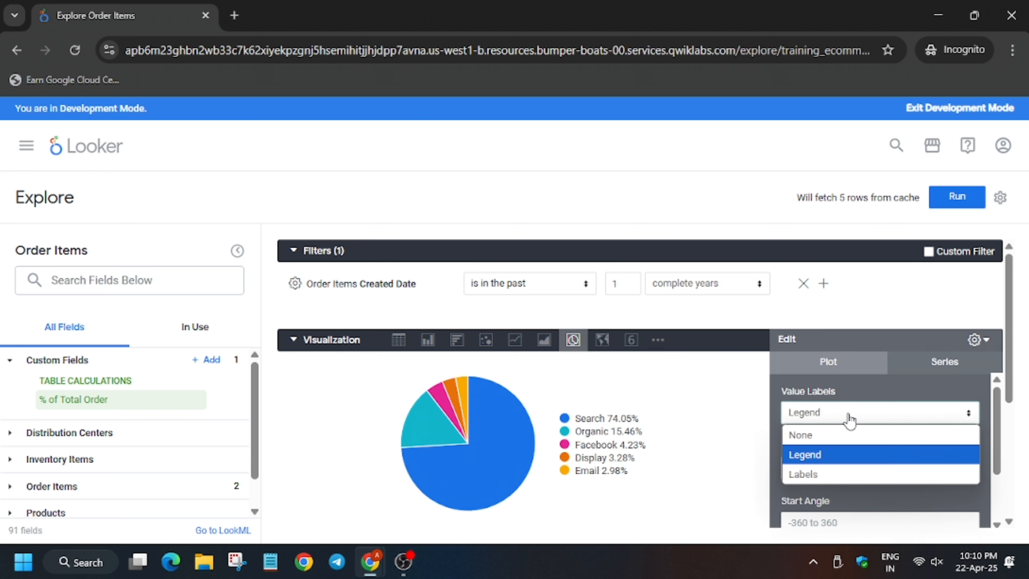
{"action": "left_click", "coordinate": [820, 473]}
{"action": "left_click", "coordinate": [818, 470]}
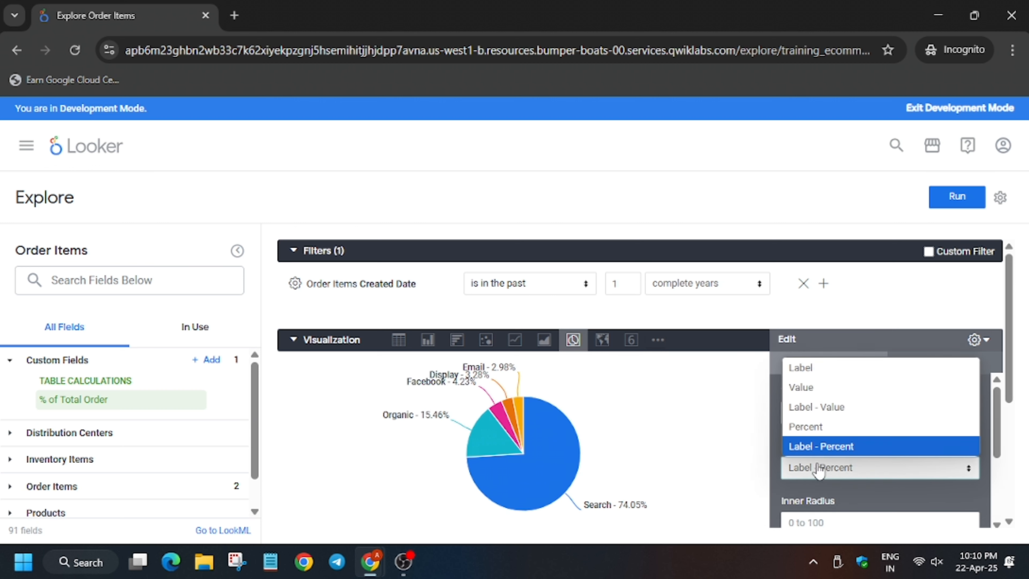
{"action": "left_click", "coordinate": [816, 406]}
Check the lab's plot settings and set the pie chart's start angle to 90.
{"action": "scroll", "coordinate": [821, 415], "scroll_direction": "down", "scroll_amount": 3}
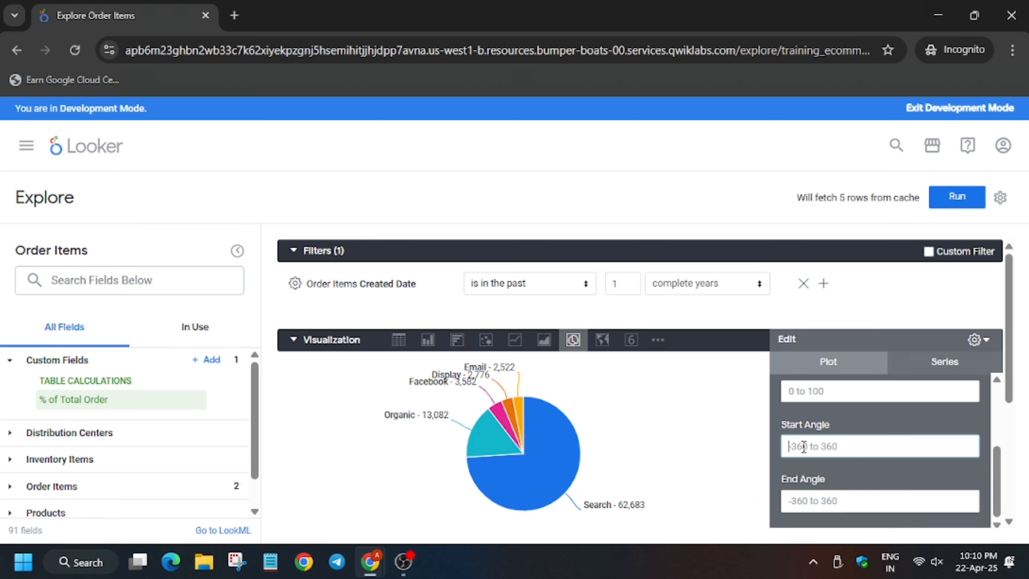
{"action": "key", "text": "alt+Tab"}
{"action": "scroll", "coordinate": [673, 398], "scroll_direction": "down", "scroll_amount": 6}
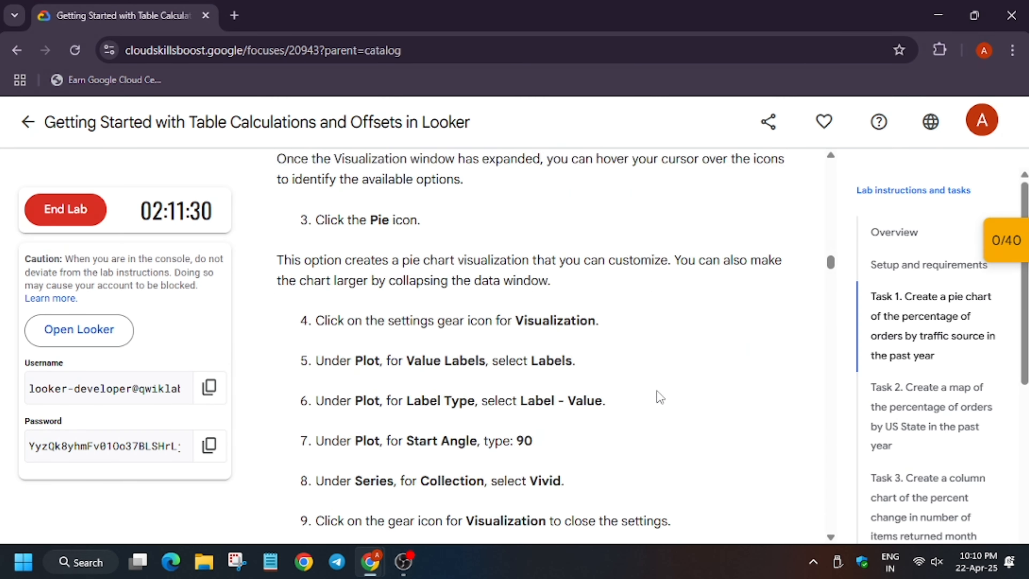
{"action": "scroll", "coordinate": [657, 390], "scroll_direction": "down", "scroll_amount": 2}
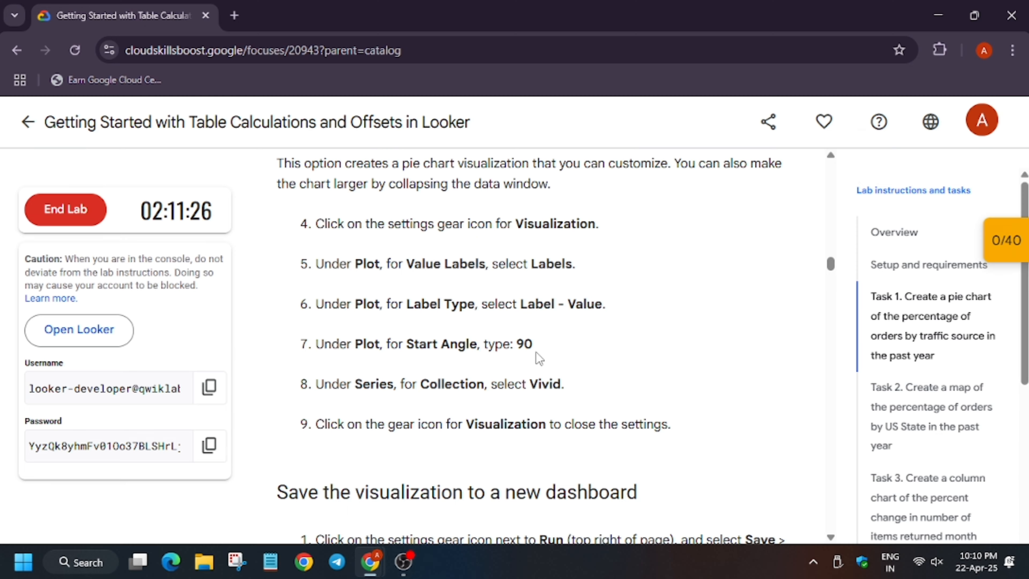
{"action": "key", "text": "alt+Tab"}
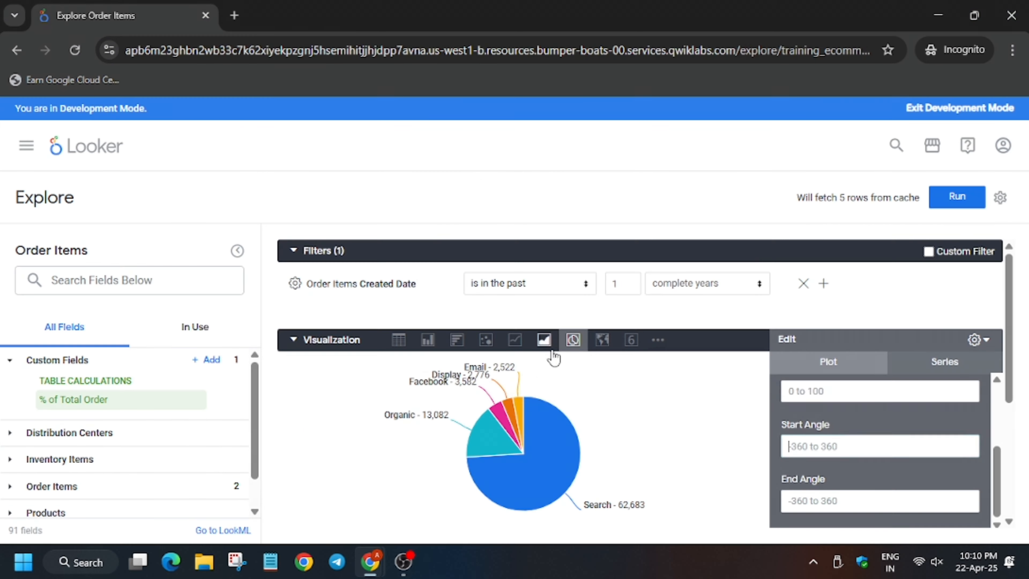
{"action": "left_click", "coordinate": [811, 446]}
{"action": "type", "text": "90"}
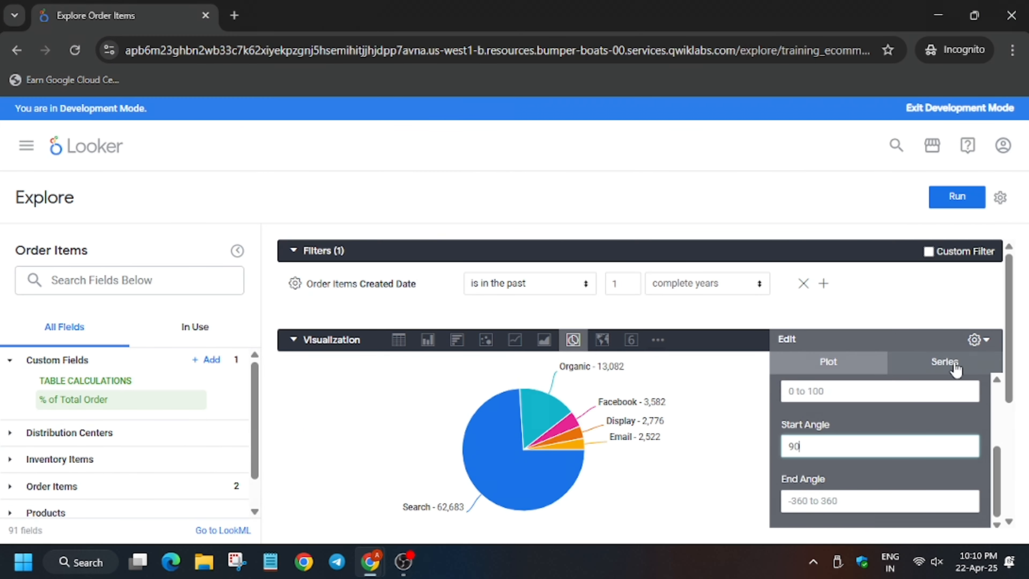
Apply the Vivid color collection to the pie chart's series, close the chart settings and rerun the query.
{"action": "left_click", "coordinate": [948, 366]}
{"action": "scroll", "coordinate": [859, 403], "scroll_direction": "up", "scroll_amount": 3}
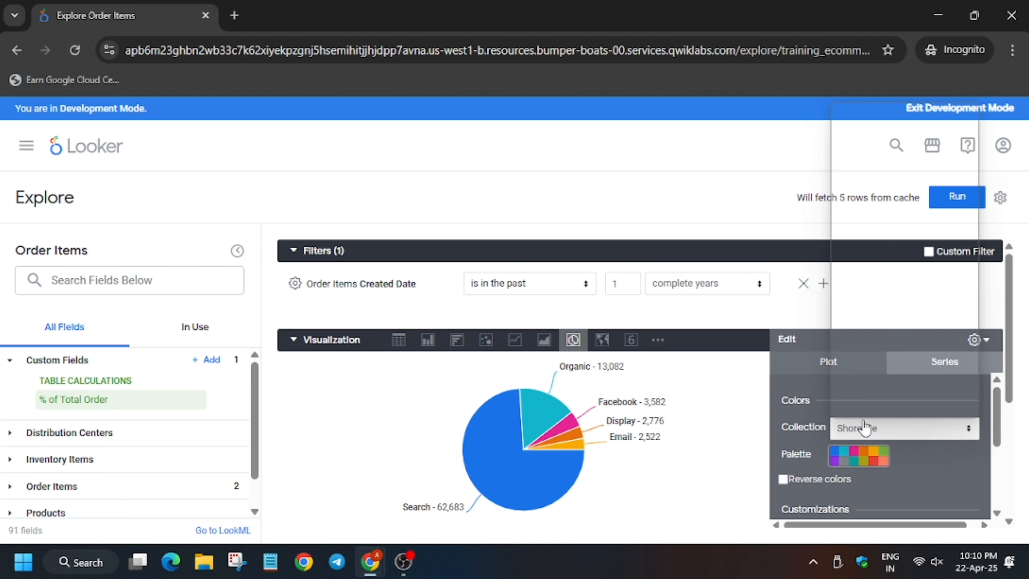
{"action": "left_click", "coordinate": [872, 427]}
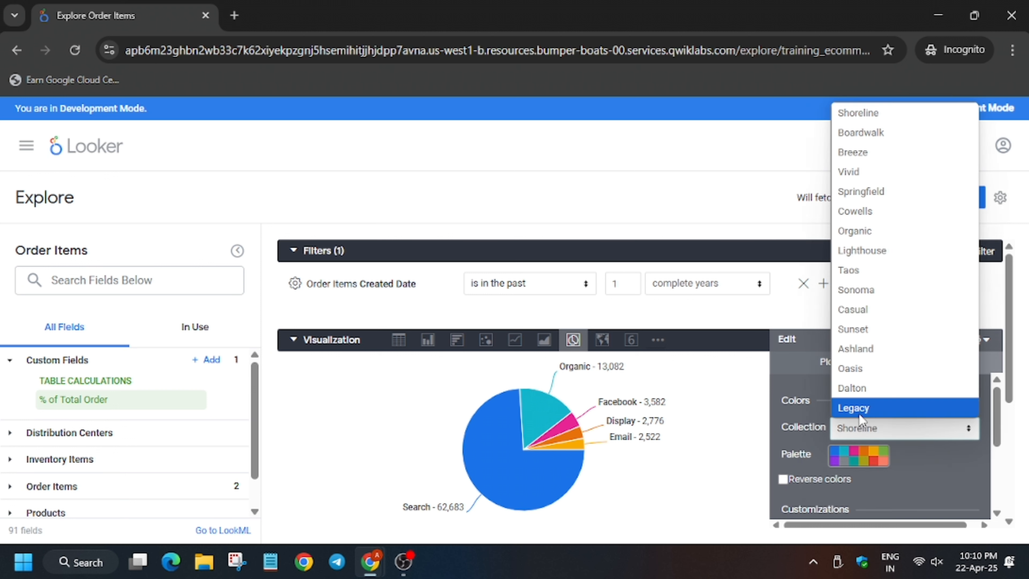
{"action": "left_click", "coordinate": [876, 170]}
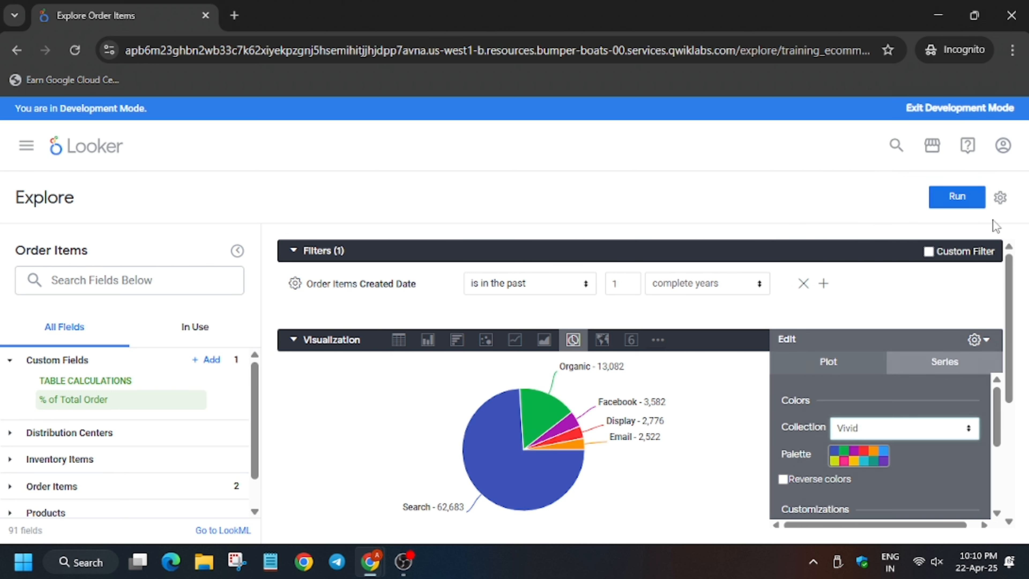
{"action": "left_click", "coordinate": [955, 339]}
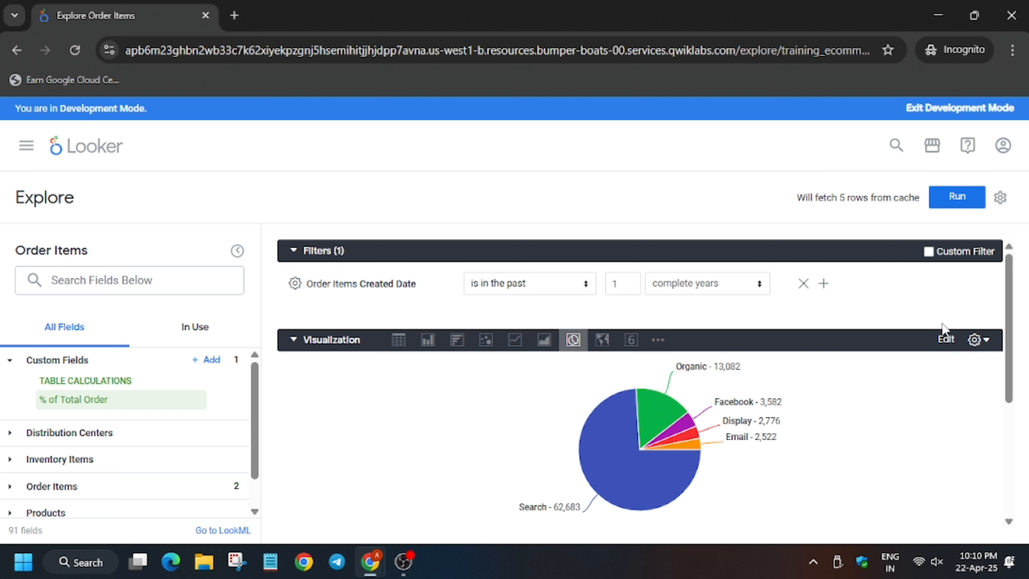
{"action": "left_click", "coordinate": [957, 197]}
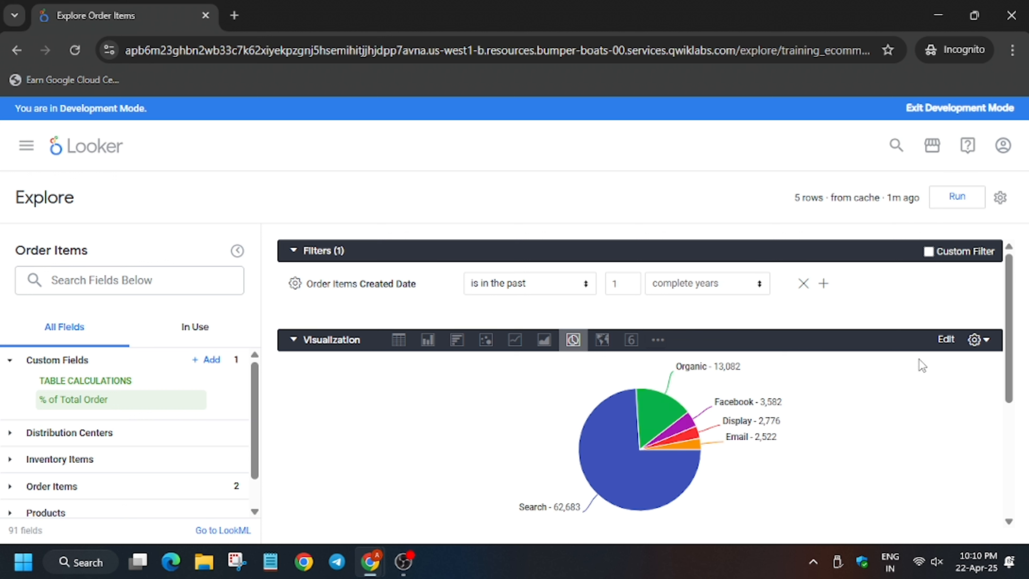
Start saving the chart to an existing dashboard and title the tile "Percent of Orders By Traffic Source" from the lab instructions.
{"action": "left_click", "coordinate": [999, 197]}
{"action": "mouse_move", "coordinate": [934, 241]}
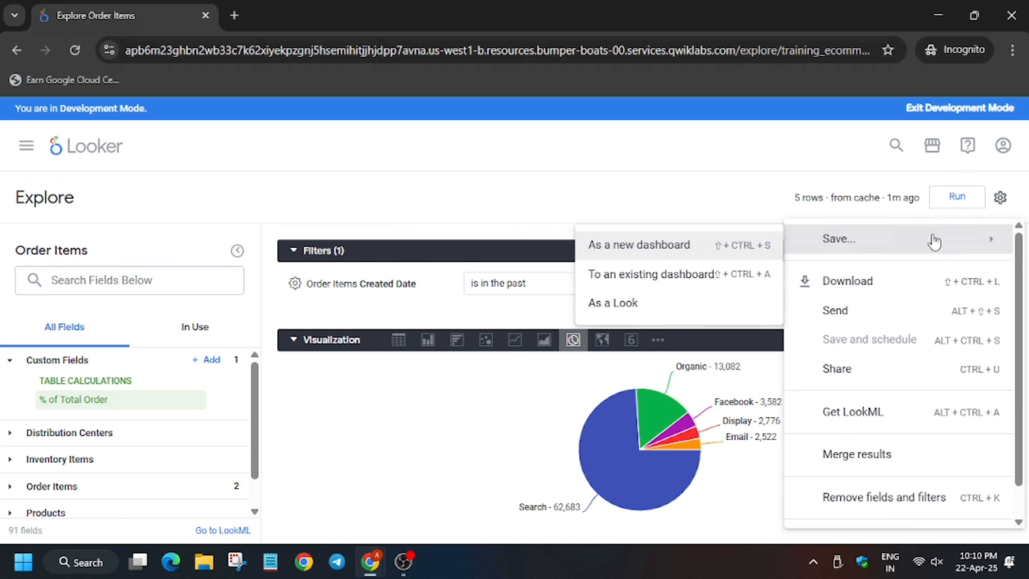
{"action": "left_click", "coordinate": [765, 274]}
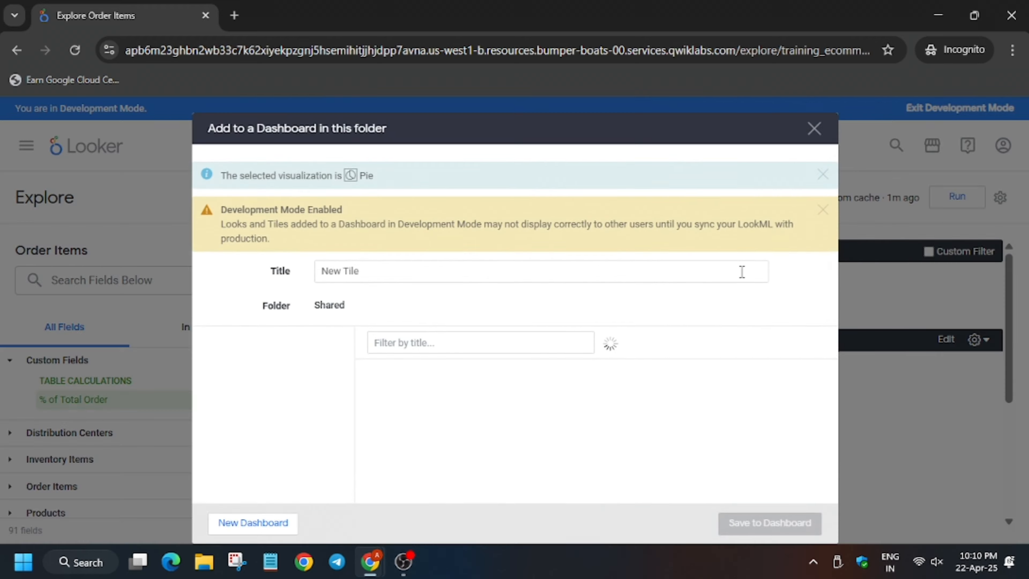
{"action": "key", "text": "alt+Tab"}
{"action": "scroll", "coordinate": [631, 395], "scroll_direction": "down", "scroll_amount": 5}
{"action": "scroll", "coordinate": [632, 396], "scroll_direction": "down", "scroll_amount": 2}
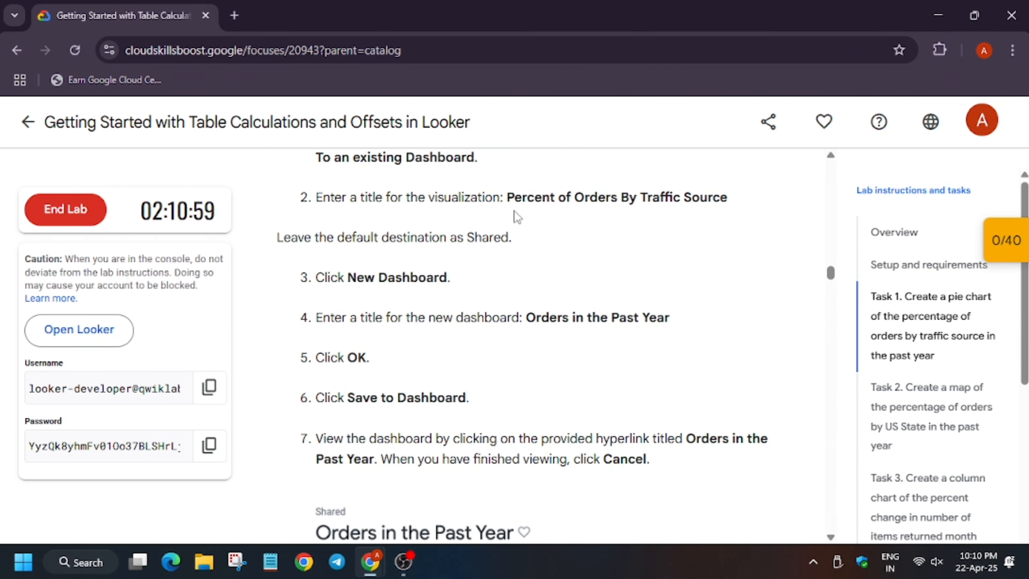
{"action": "left_click_drag", "start_coordinate": [509, 272], "coordinate": [732, 281]}
{"action": "key", "text": "ctrl+c"}
{"action": "key", "text": "alt+Tab"}
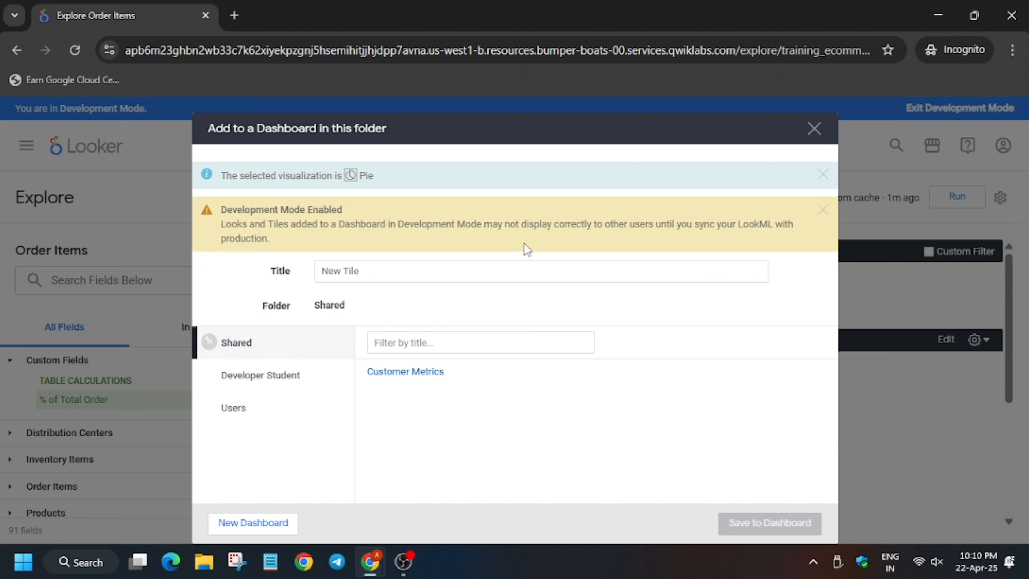
{"action": "left_click", "coordinate": [521, 267]}
{"action": "key", "text": "ctrl+a"}
{"action": "key", "text": "ctrl+v"}
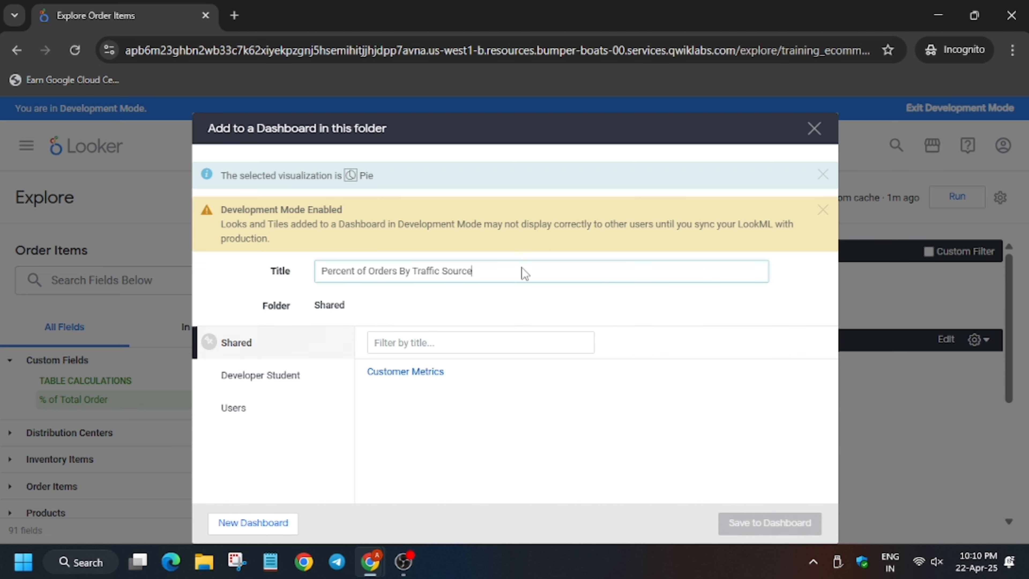
{"action": "key", "text": "ctrl+s"}
{"action": "left_click", "coordinate": [557, 334]}
Create a new dashboard named "Orders in the Past Year" in the Shared folder, copying the name from the lab instructions.
{"action": "left_click", "coordinate": [282, 521]}
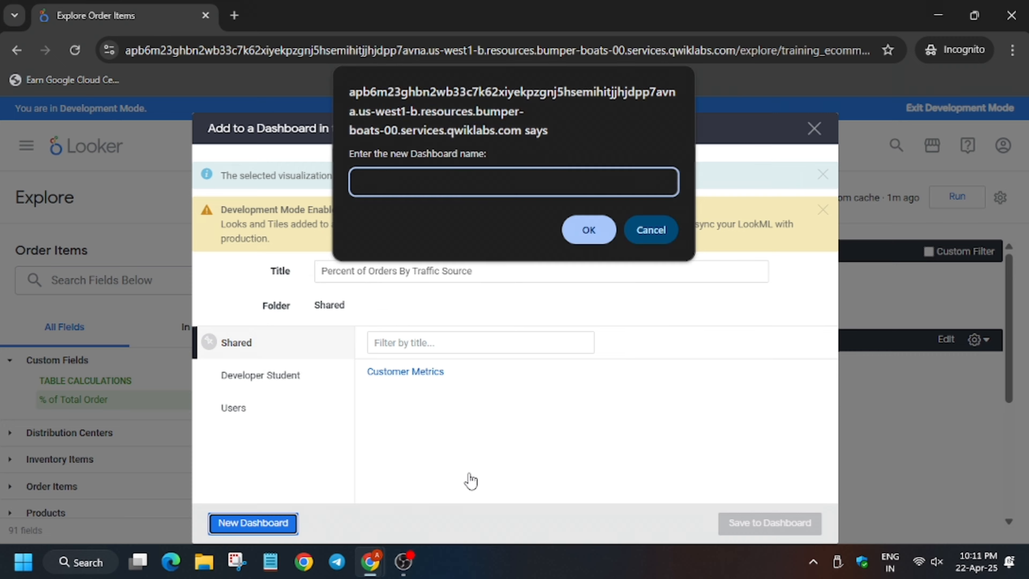
{"action": "key", "text": "alt+Tab"}
{"action": "scroll", "coordinate": [514, 314], "scroll_direction": "down", "scroll_amount": 3}
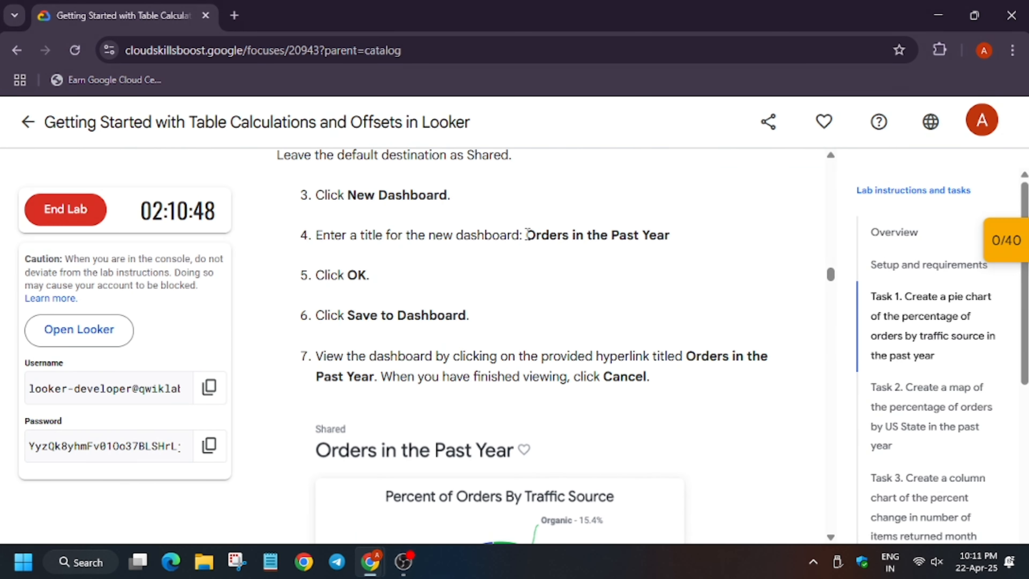
{"action": "left_click_drag", "start_coordinate": [526, 235], "coordinate": [671, 234]}
{"action": "key", "text": "alt+Tab"}
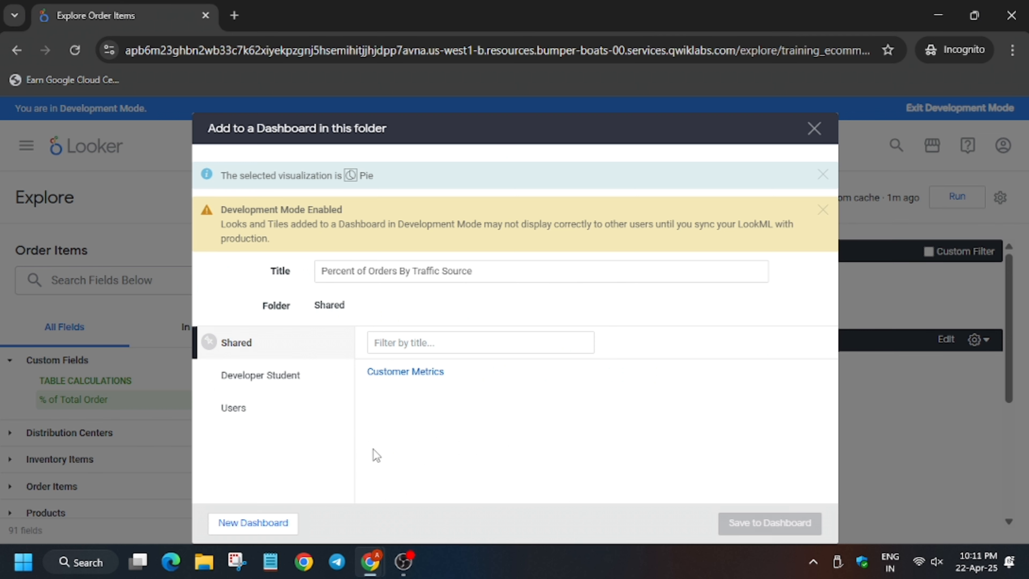
{"action": "left_click", "coordinate": [279, 522]}
{"action": "key", "text": "ctrl+v"}
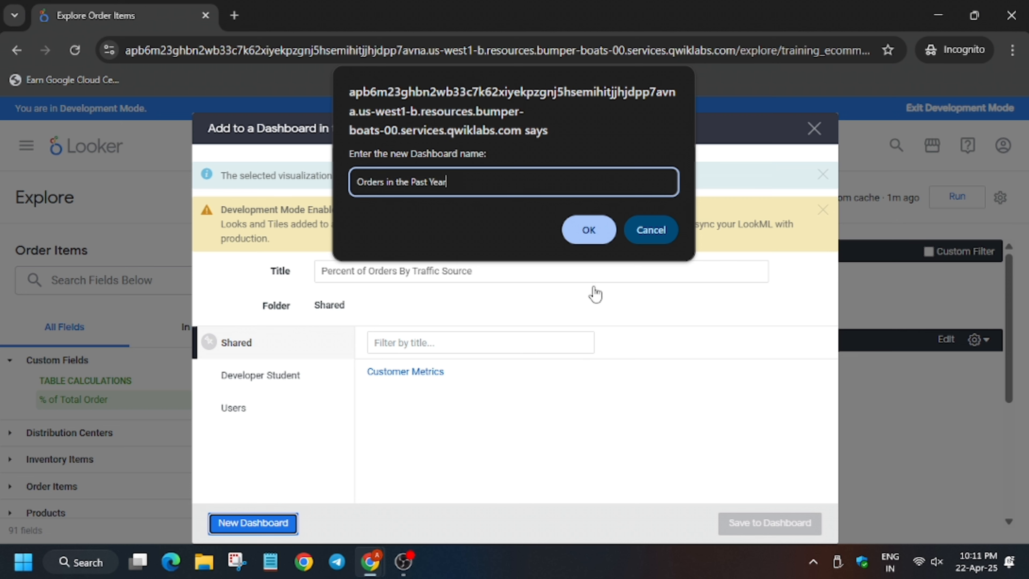
{"action": "left_click", "coordinate": [589, 231]}
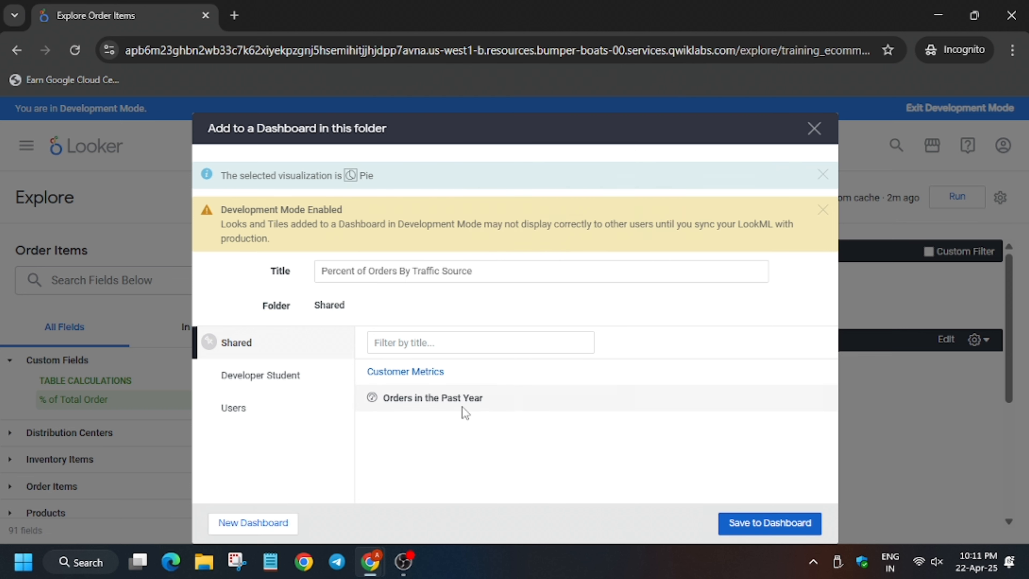
Save the pie chart to the "Orders in the Past Year" dashboard and check the pie chart task's progress on the lab page.
{"action": "left_click", "coordinate": [742, 523]}
{"action": "key", "text": "alt+Tab"}
{"action": "scroll", "coordinate": [503, 395], "scroll_direction": "down", "scroll_amount": 10}
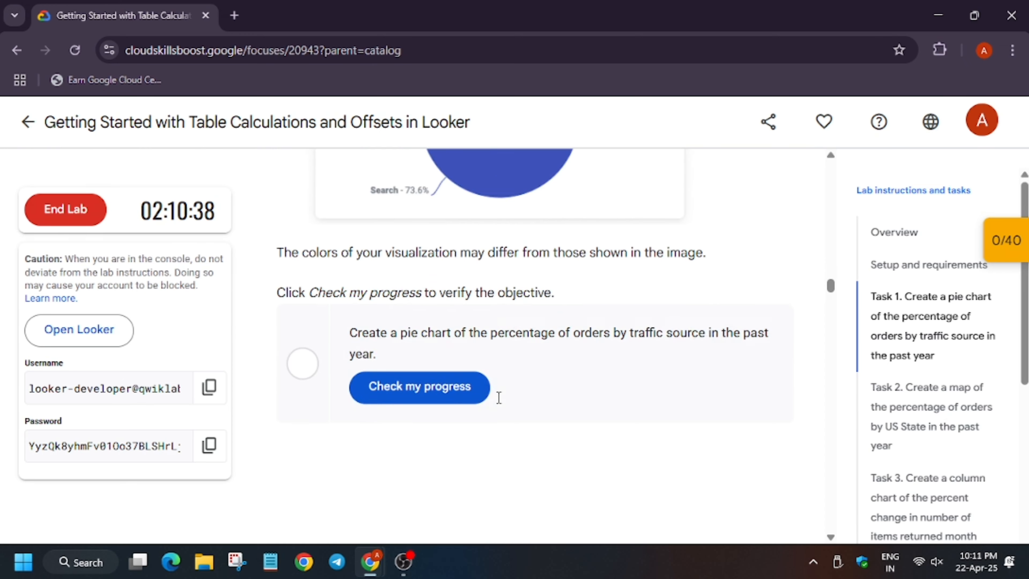
{"action": "left_click", "coordinate": [472, 323]}
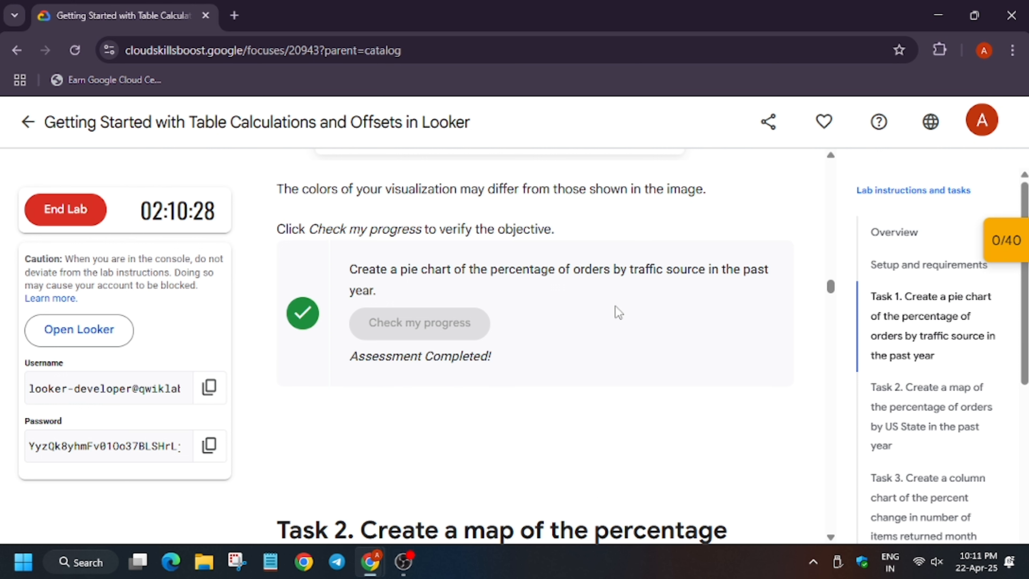
Read the lab's Task 2 instructions, return to Looker and open a fresh Order Items explore under E-Commerce Training.
{"action": "scroll", "coordinate": [620, 311], "scroll_direction": "down", "scroll_amount": 6}
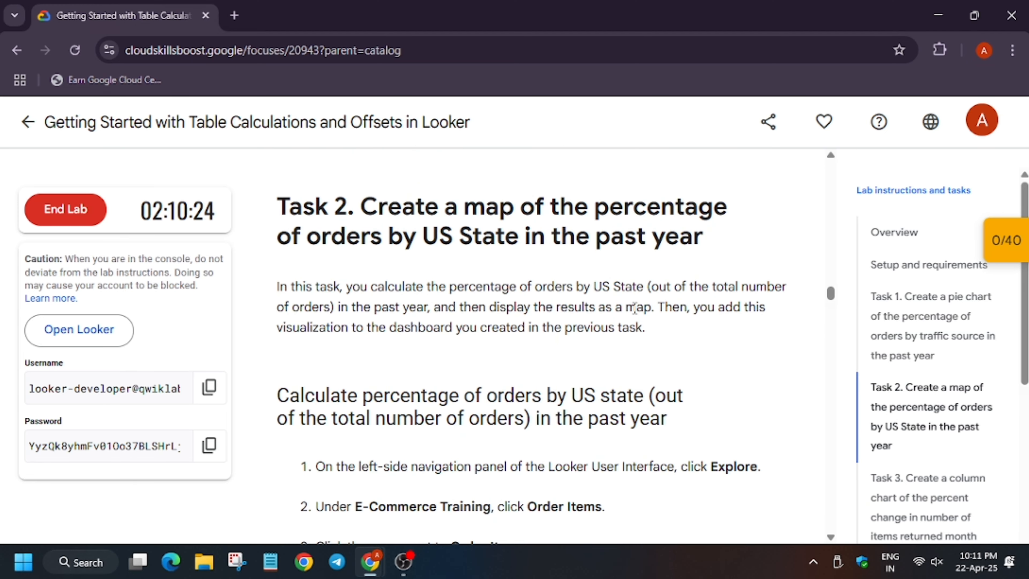
{"action": "scroll", "coordinate": [502, 402], "scroll_direction": "down", "scroll_amount": 2}
{"action": "scroll", "coordinate": [505, 405], "scroll_direction": "down", "scroll_amount": 2}
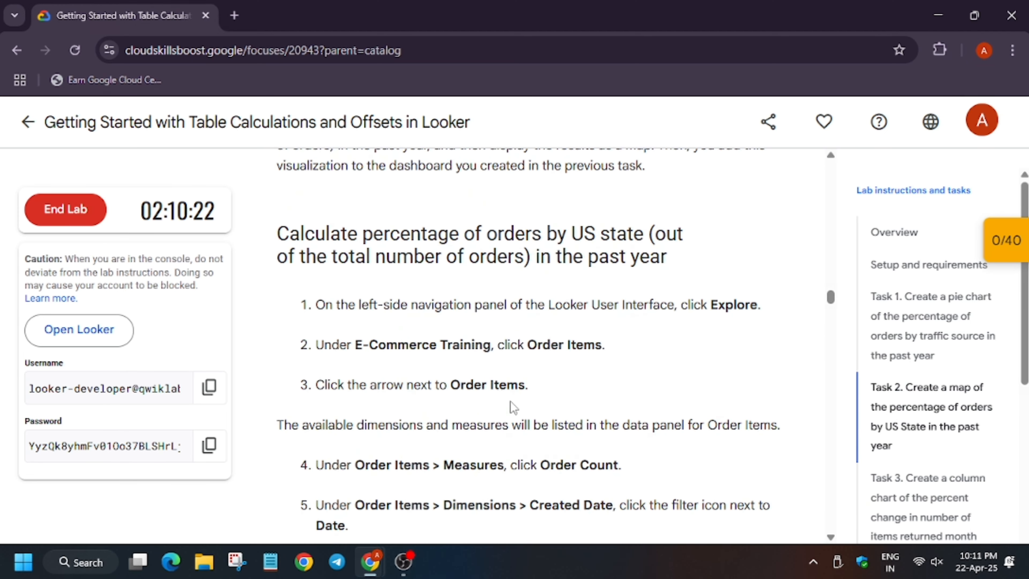
{"action": "key", "text": "alt+Tab"}
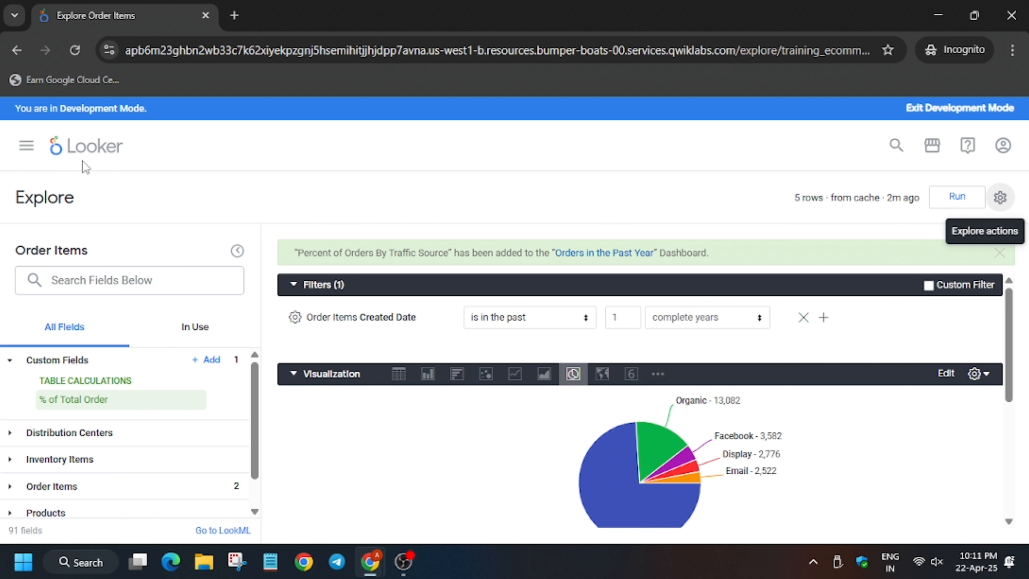
{"action": "left_click", "coordinate": [89, 147]}
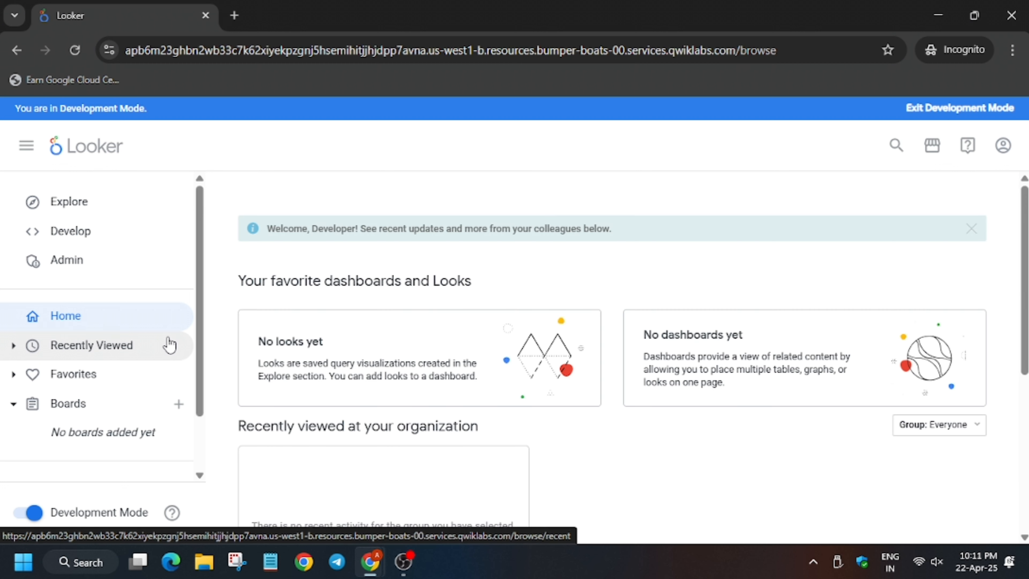
{"action": "left_click", "coordinate": [106, 210]}
{"action": "left_click", "coordinate": [52, 365]}
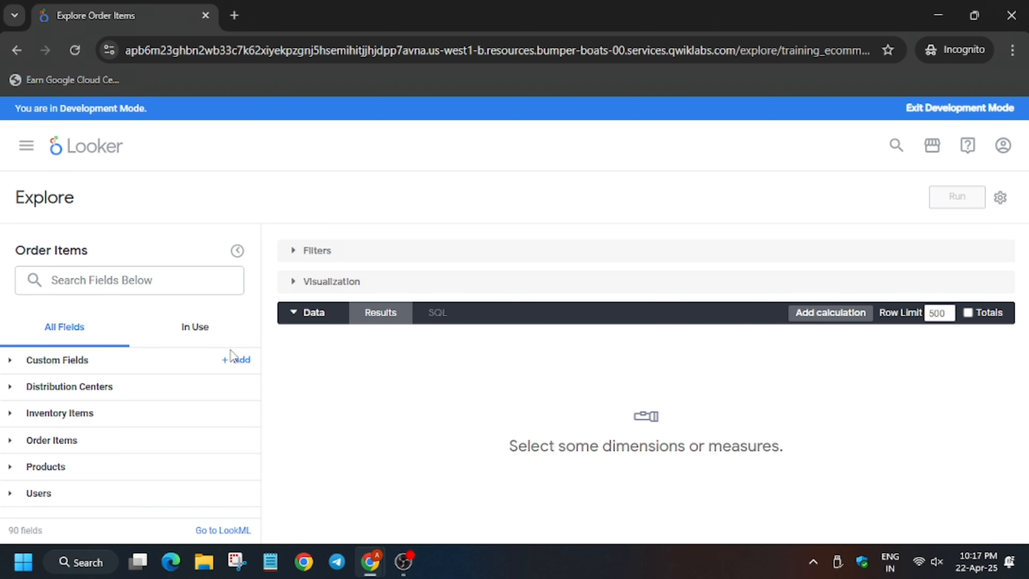
Search the fields for "count" and add the Order Items Order Count measure to the query.
{"action": "left_click", "coordinate": [239, 250]}
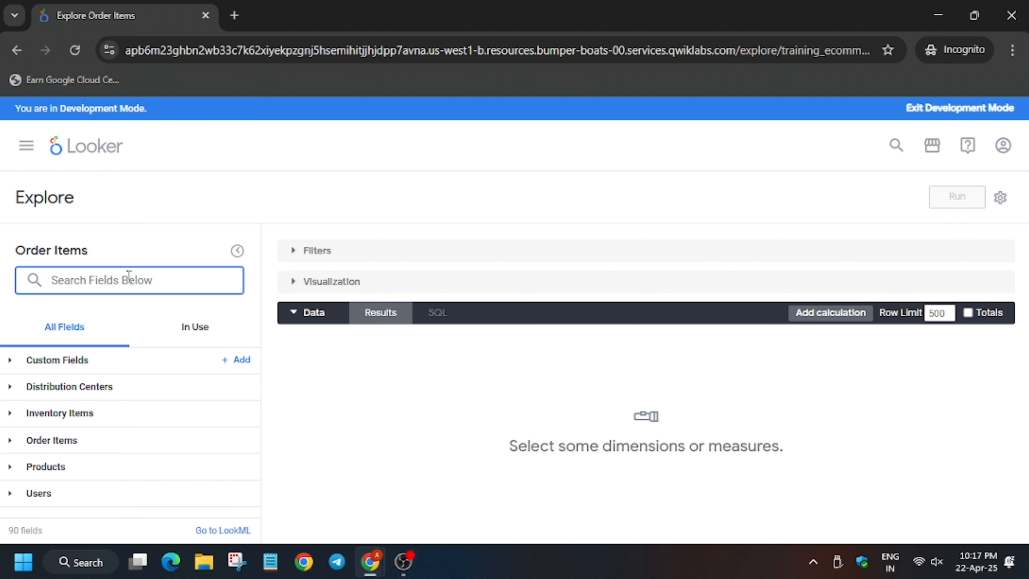
{"action": "type", "text": "count"}
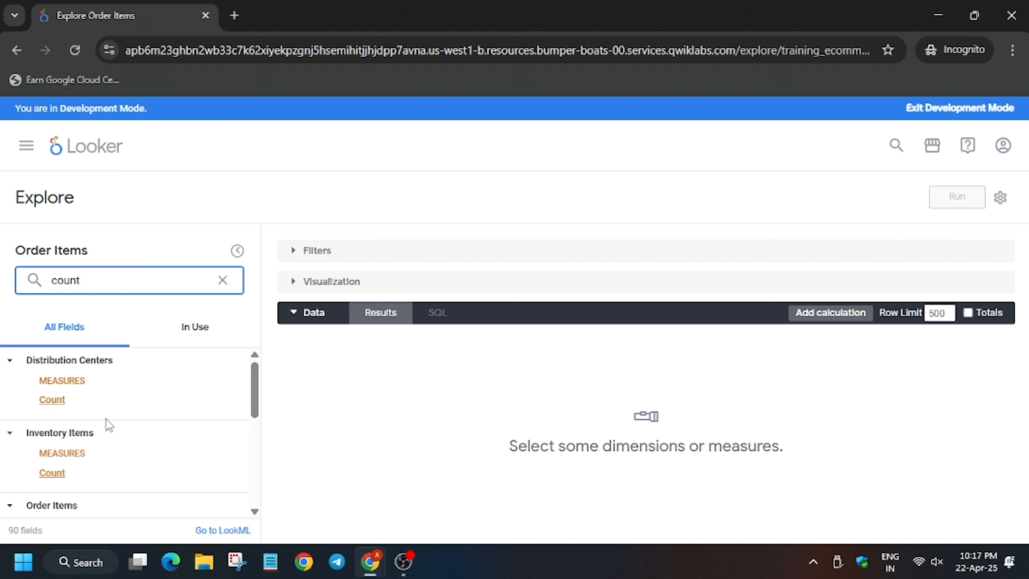
{"action": "scroll", "coordinate": [106, 423], "scroll_direction": "down", "scroll_amount": 2}
{"action": "left_click", "coordinate": [53, 464]}
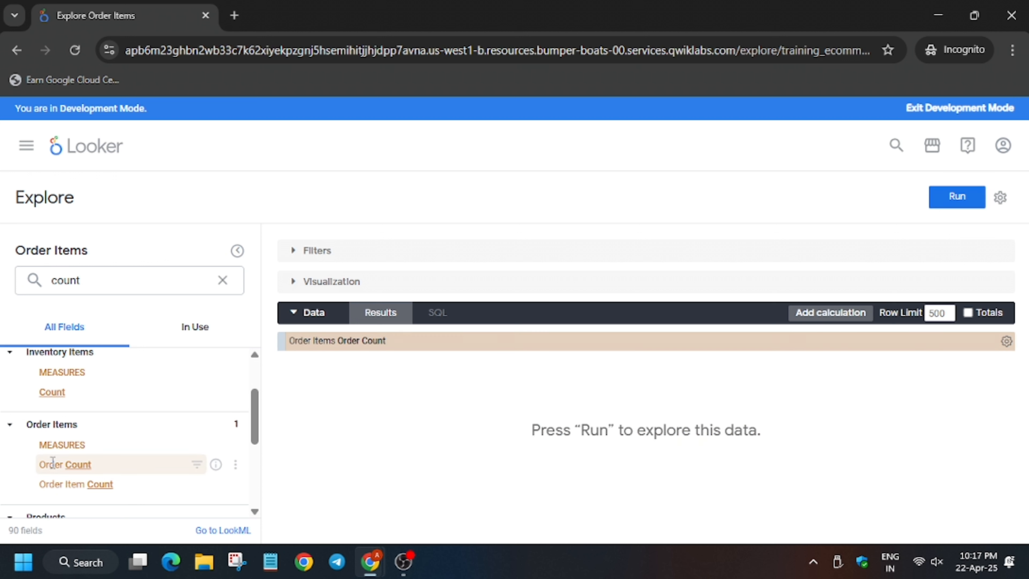
Filter the query by Order Items Created Date to the past 1 complete years.
{"action": "double_click", "coordinate": [124, 289]}
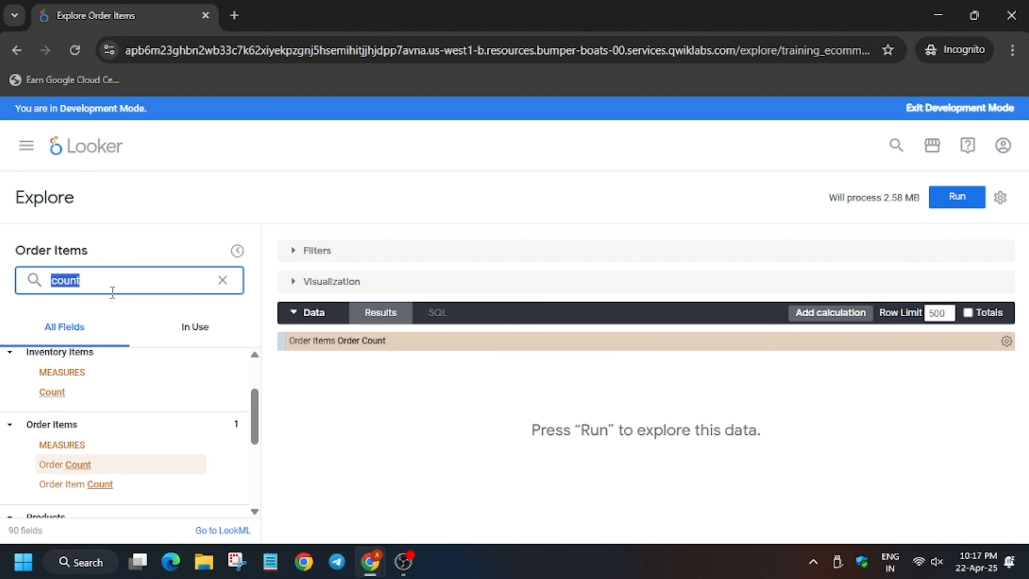
{"action": "type", "text": "date"}
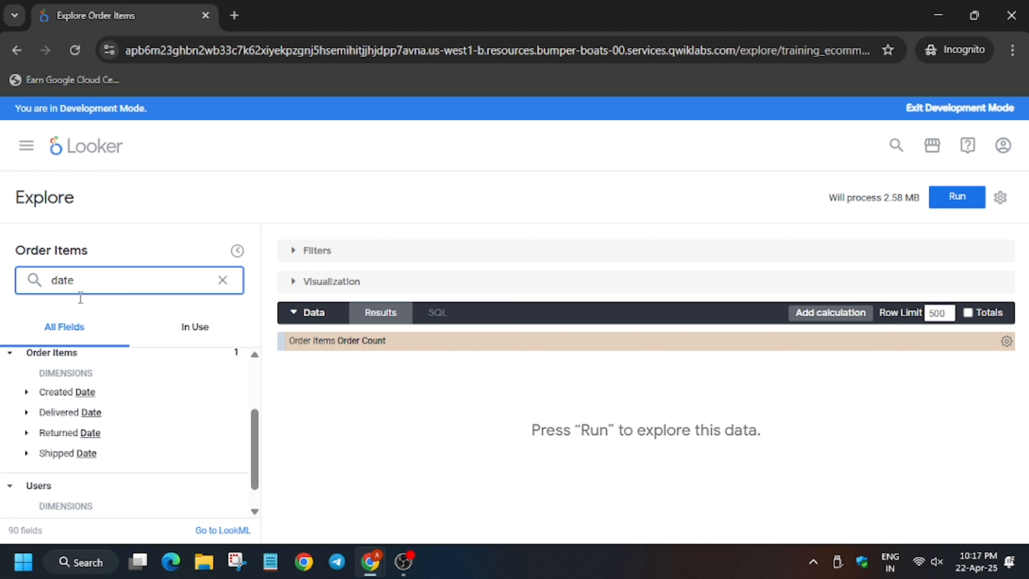
{"action": "left_click", "coordinate": [26, 392]}
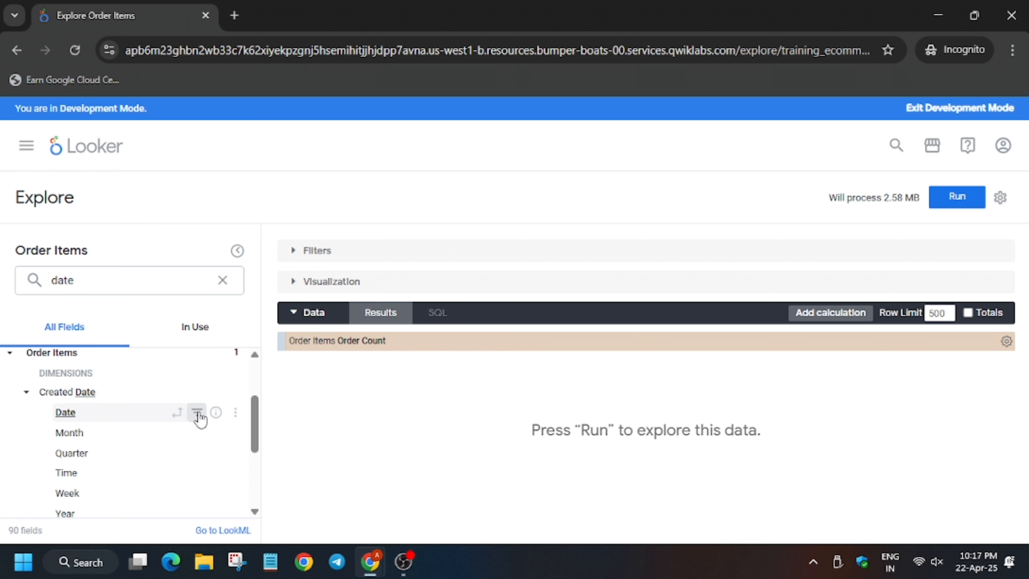
{"action": "left_click", "coordinate": [197, 412]}
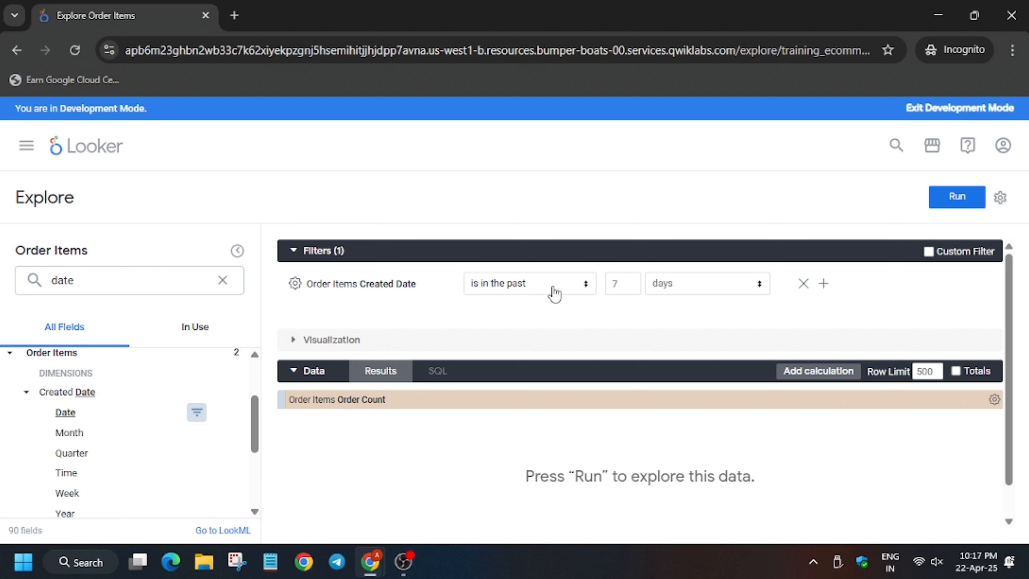
{"action": "double_click", "coordinate": [614, 280]}
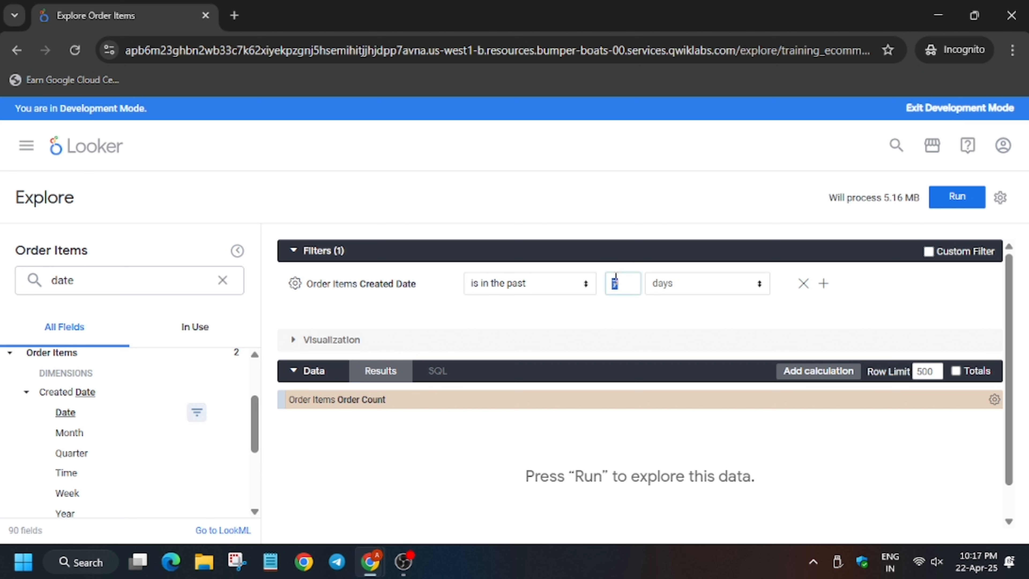
{"action": "type", "text": "1"}
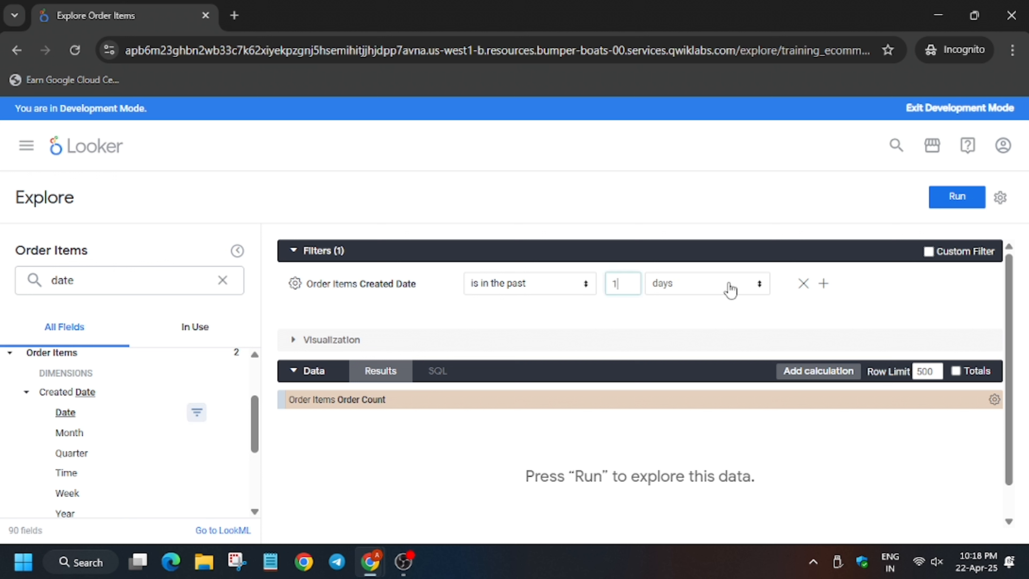
{"action": "left_click", "coordinate": [732, 289]}
{"action": "scroll", "coordinate": [750, 235], "scroll_direction": "down", "scroll_amount": 1}
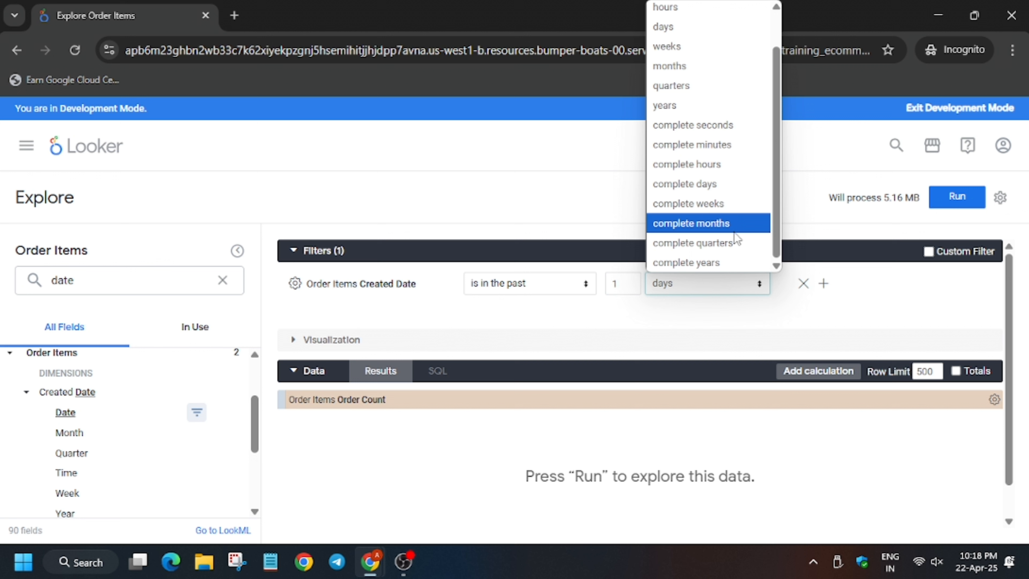
{"action": "left_click", "coordinate": [726, 260]}
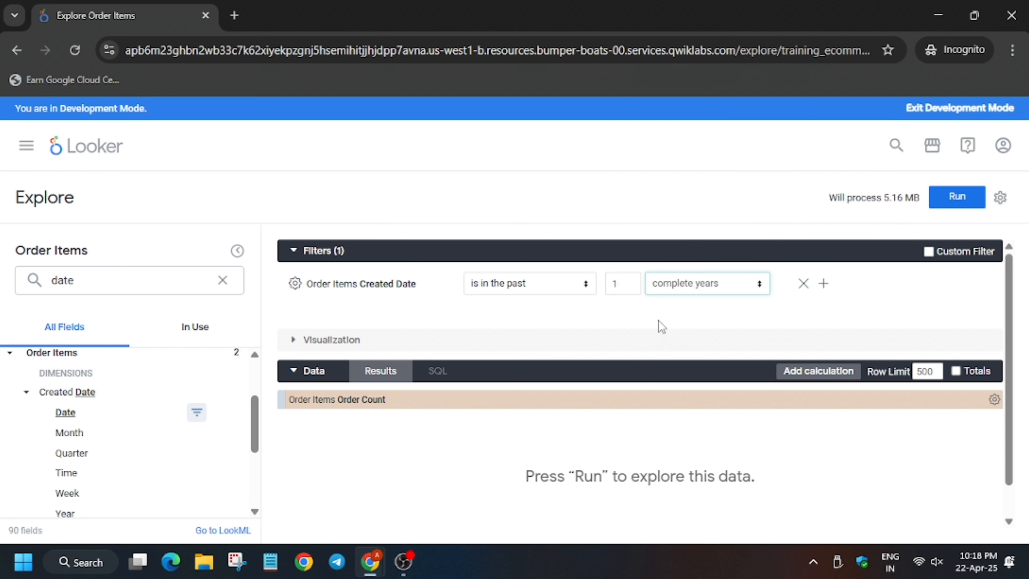
Add a Users Country filter equal to USA and expand the visualization section.
{"action": "double_click", "coordinate": [151, 284]}
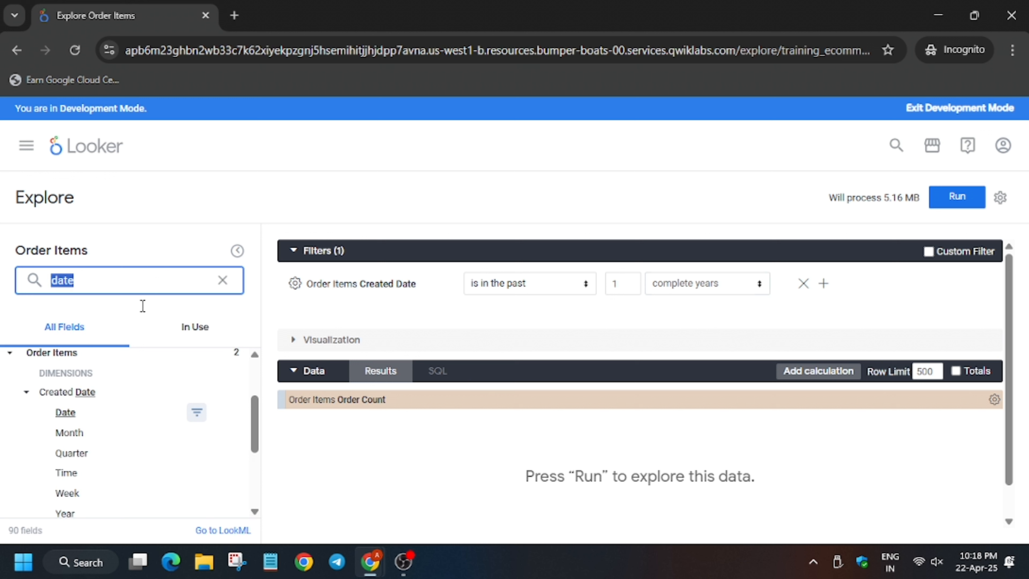
{"action": "type", "text": "country"}
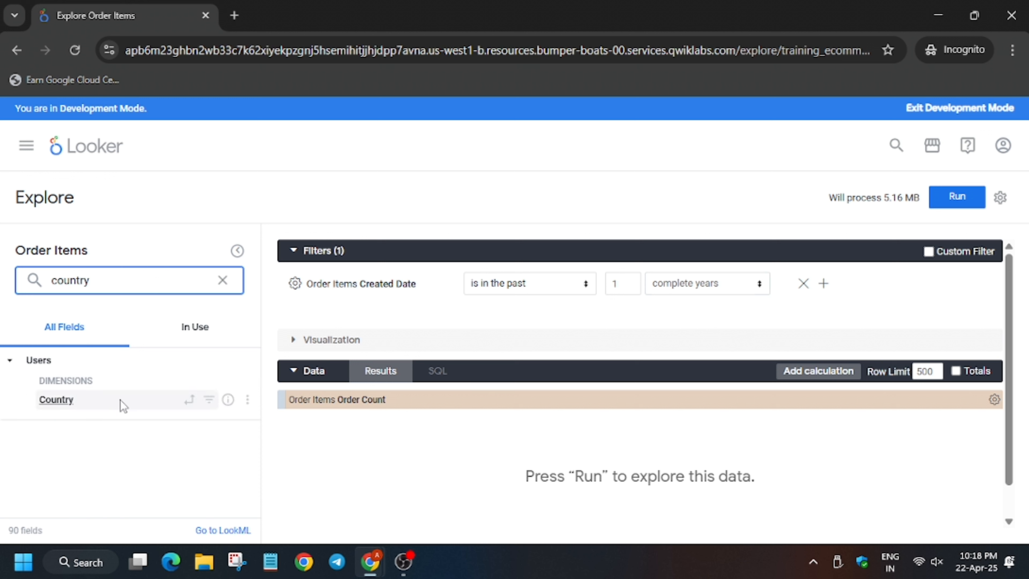
{"action": "left_click", "coordinate": [207, 400]}
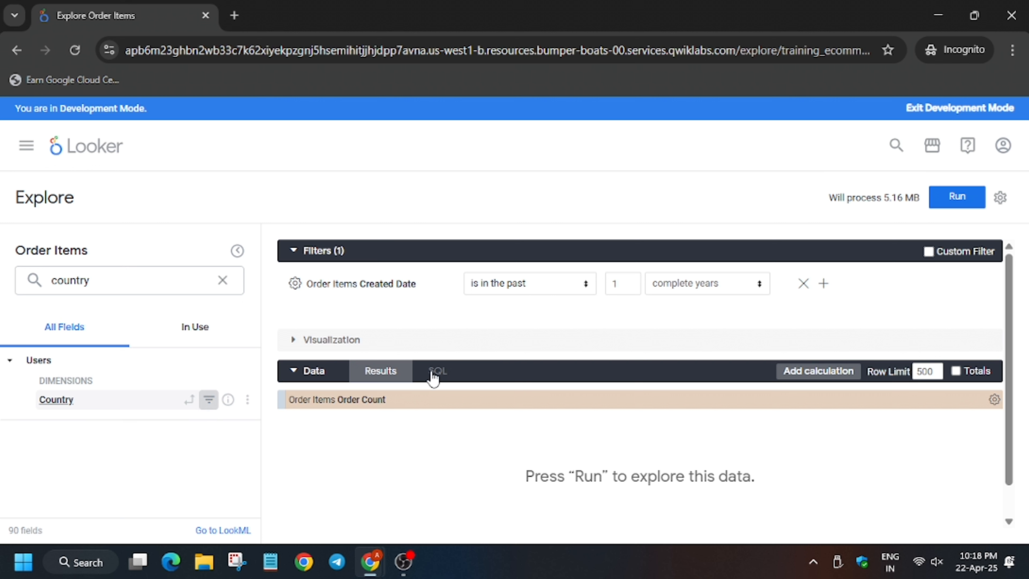
{"action": "left_click", "coordinate": [632, 304]}
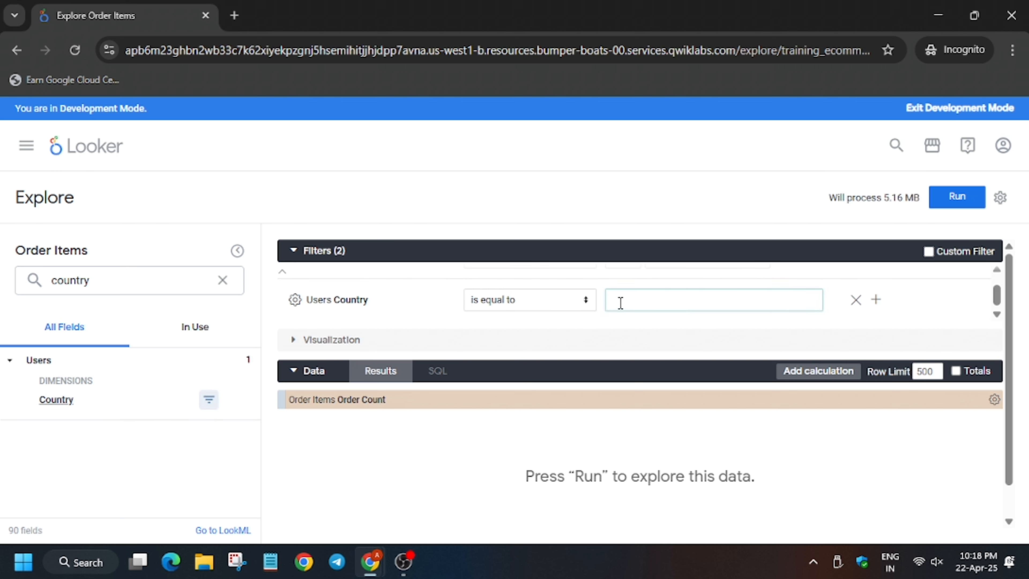
{"action": "type", "text": "USA"}
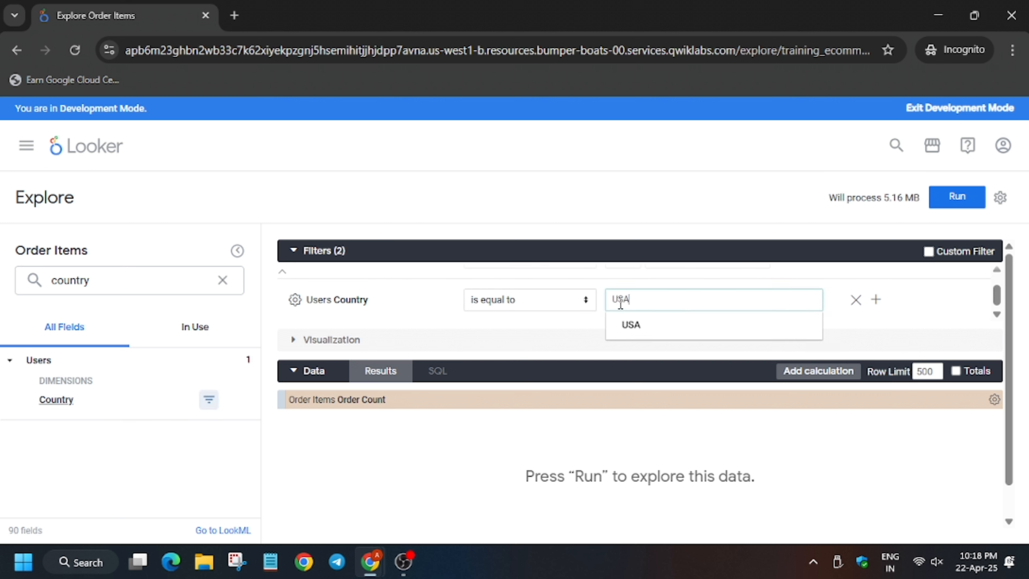
{"action": "left_click", "coordinate": [581, 339]}
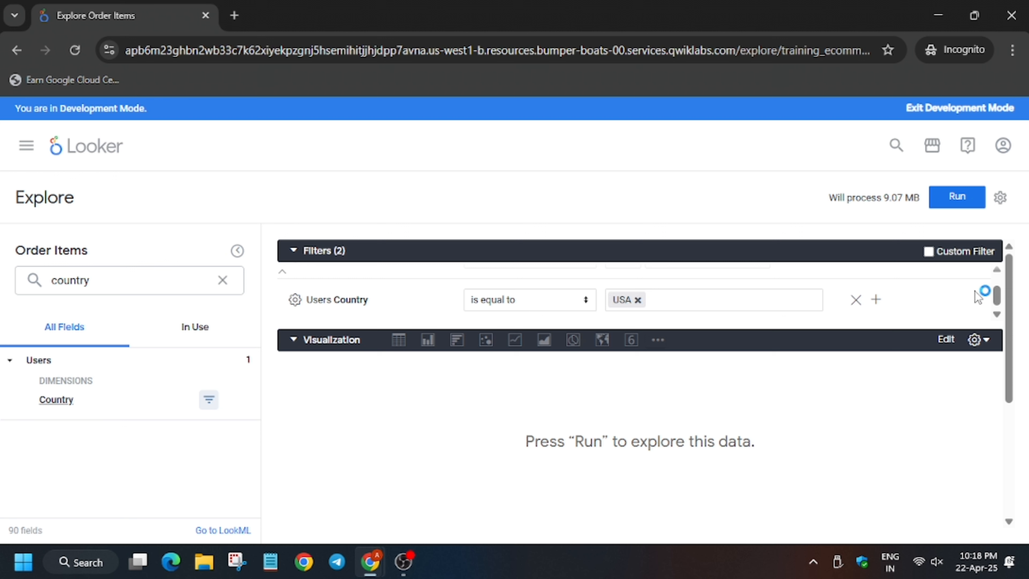
Enable totals for the query results and run the query.
{"action": "scroll", "coordinate": [850, 392], "scroll_direction": "down", "scroll_amount": 1}
{"action": "scroll", "coordinate": [855, 392], "scroll_direction": "down", "scroll_amount": 5}
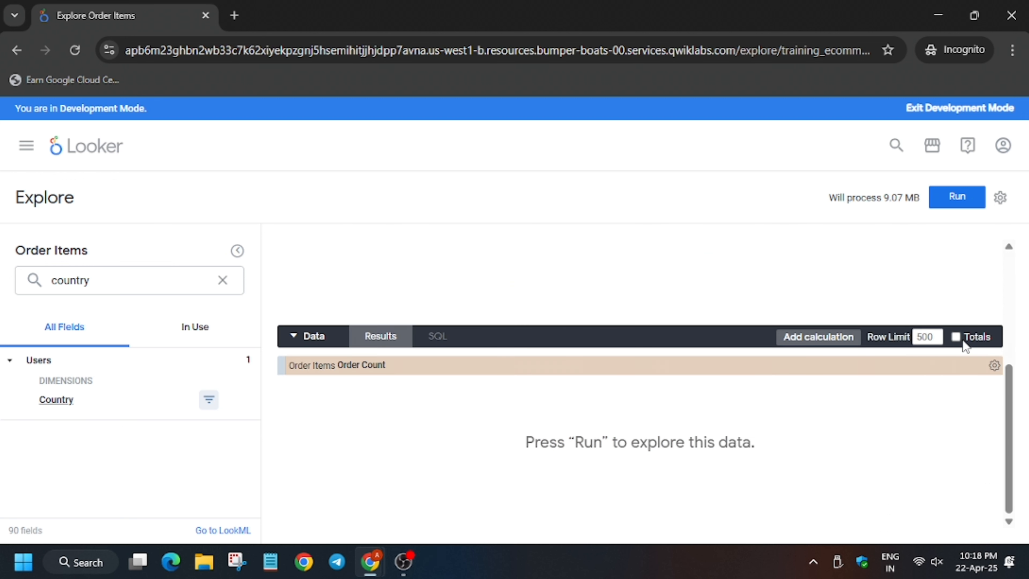
{"action": "left_click", "coordinate": [955, 337]}
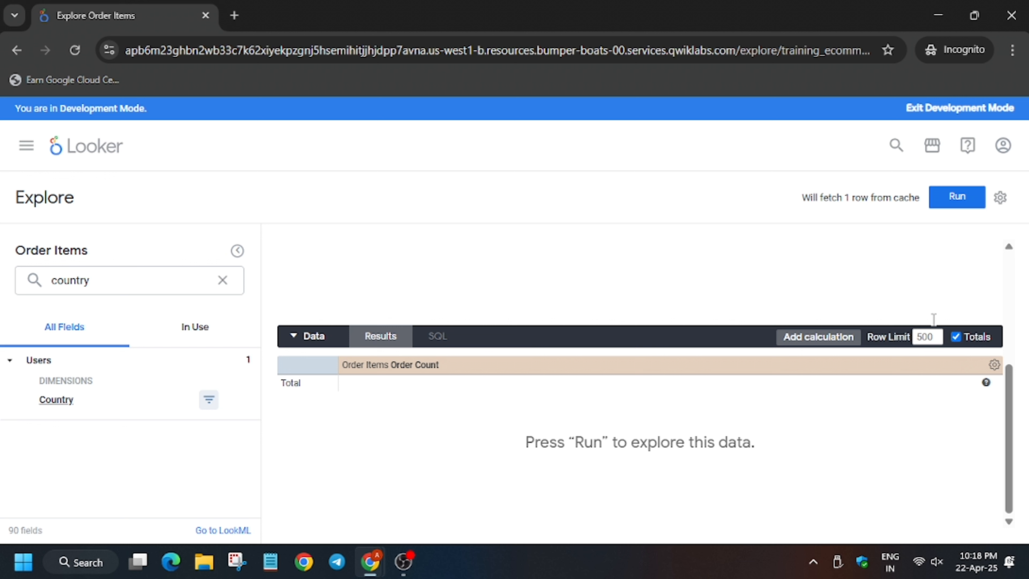
{"action": "left_click", "coordinate": [970, 198]}
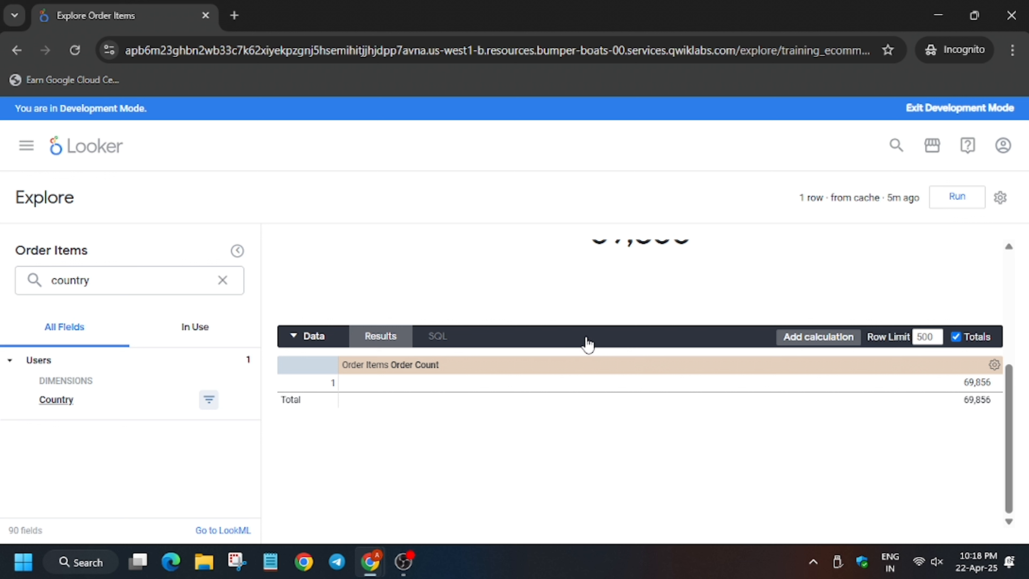
Add the Users State dimension to the query and display the rerun results as a map.
{"action": "scroll", "coordinate": [588, 342], "scroll_direction": "up", "scroll_amount": 5}
{"action": "double_click", "coordinate": [175, 284]}
{"action": "type", "text": "state"}
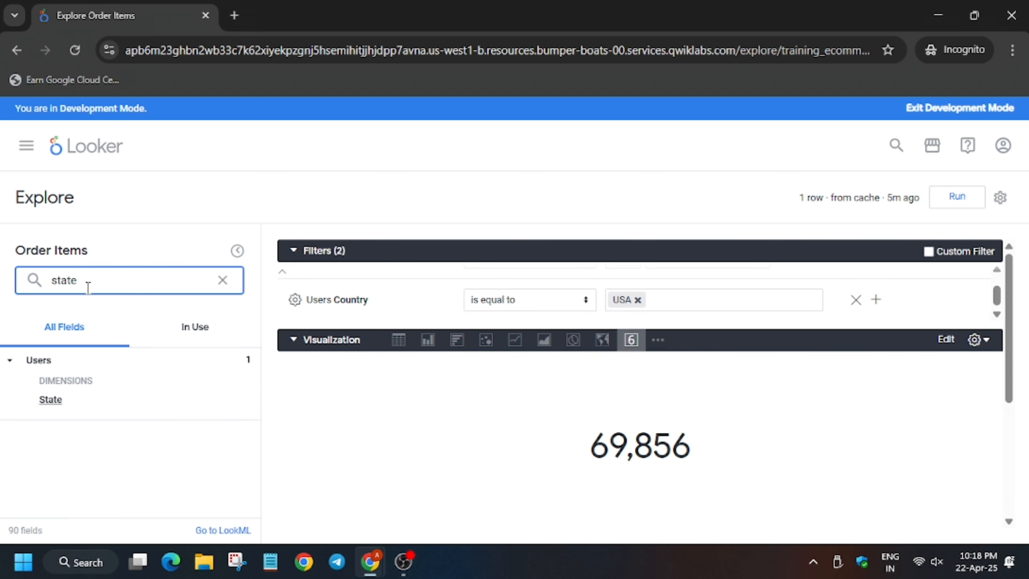
{"action": "left_click", "coordinate": [50, 399]}
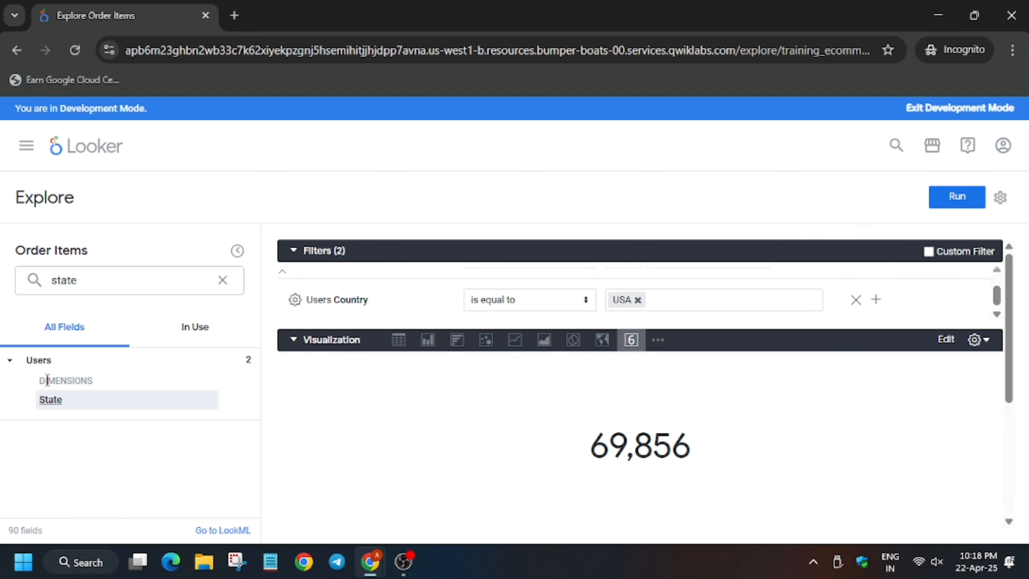
{"action": "scroll", "coordinate": [604, 349], "scroll_direction": "down", "scroll_amount": 4}
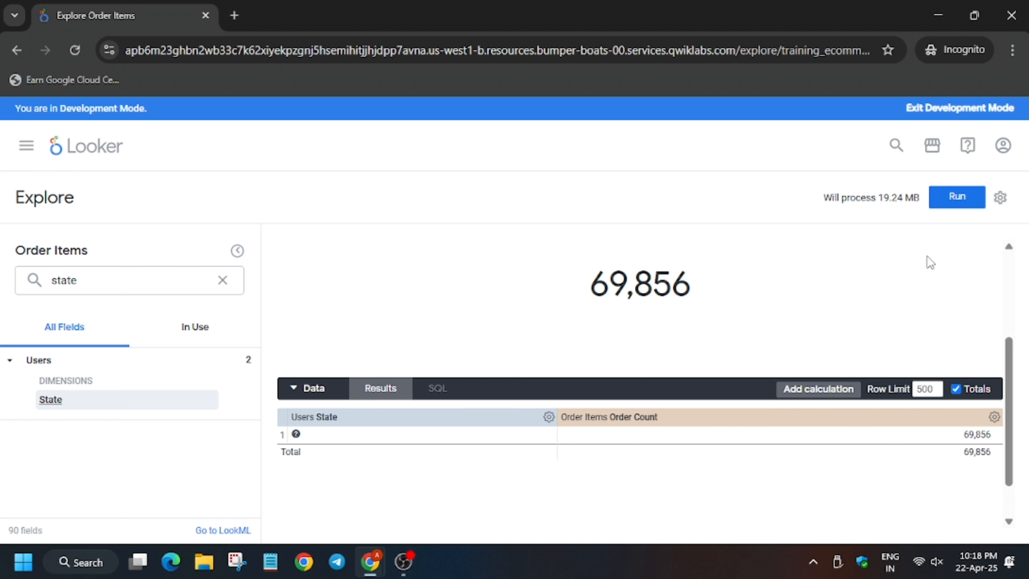
{"action": "left_click", "coordinate": [956, 203]}
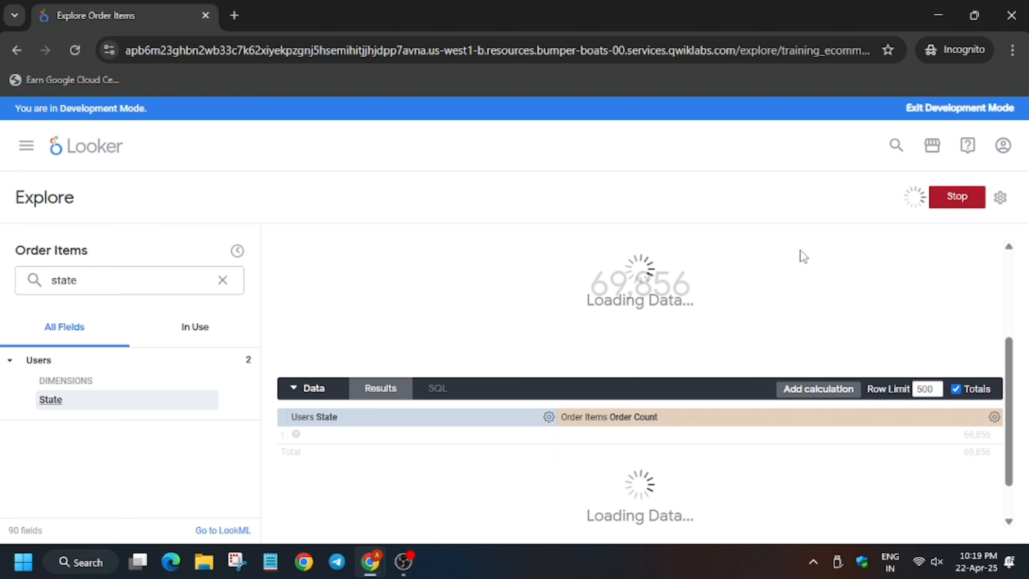
{"action": "scroll", "coordinate": [634, 318], "scroll_direction": "up", "scroll_amount": 3}
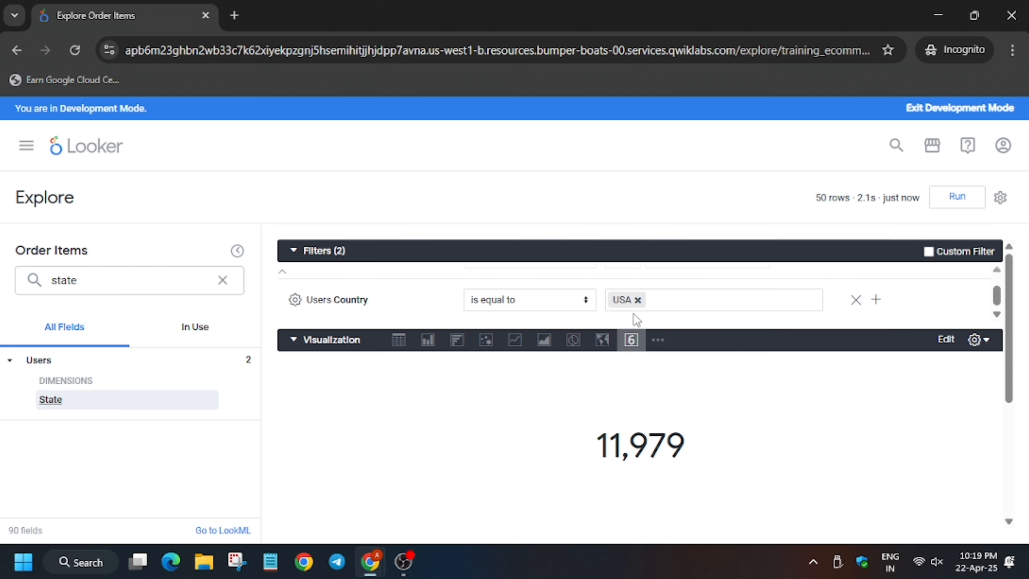
{"action": "left_click", "coordinate": [601, 340]}
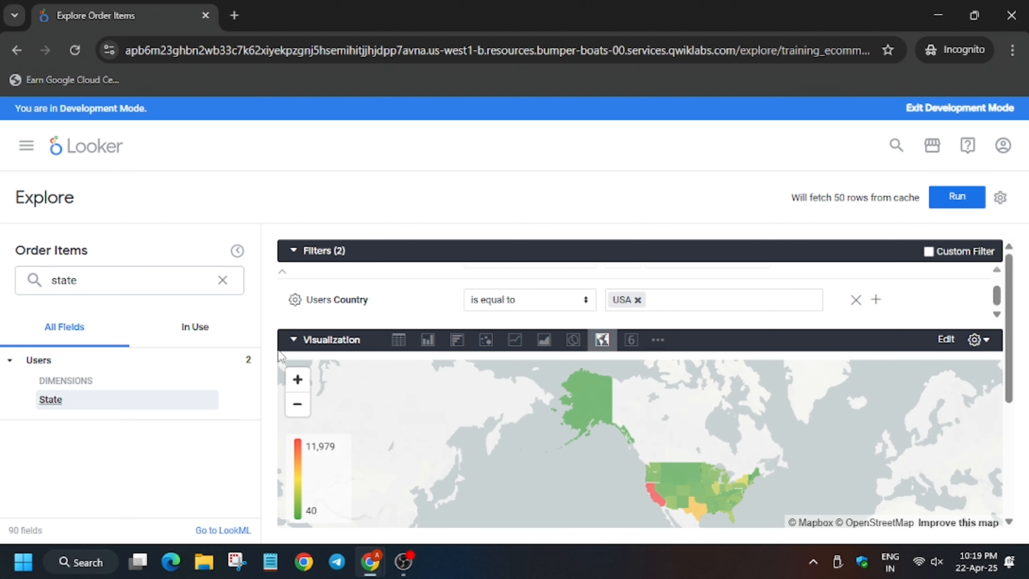
Clear the field search and start a new table calculation under Custom Fields.
{"action": "left_click", "coordinate": [228, 286]}
{"action": "left_click", "coordinate": [230, 287]}
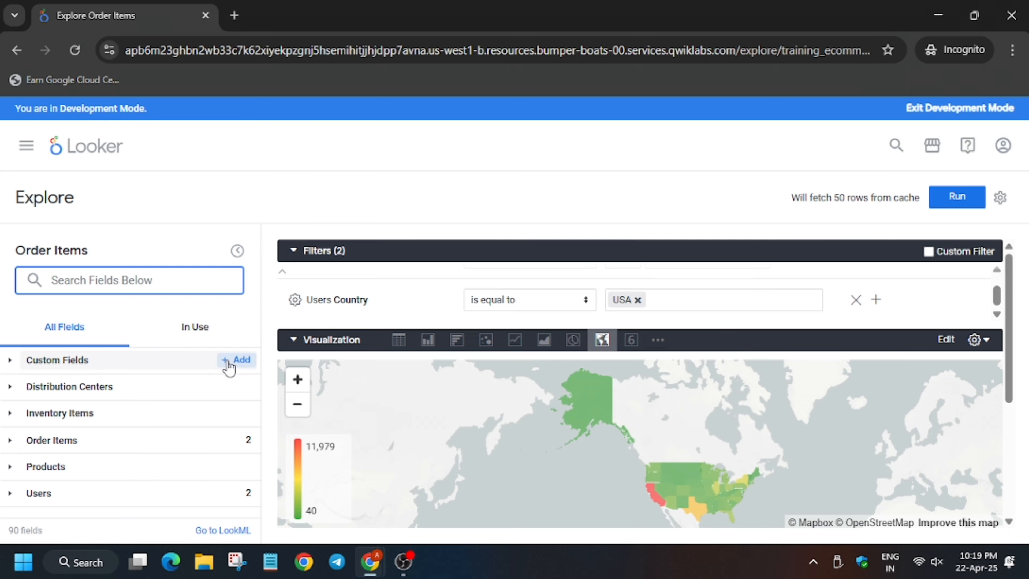
{"action": "left_click", "coordinate": [237, 359]}
{"action": "left_click", "coordinate": [271, 454]}
Copy ${order_items.order_count}/${order_items.order_count:total} from the lab instructions into the table calculation's expression.
{"action": "key", "text": "alt+Tab"}
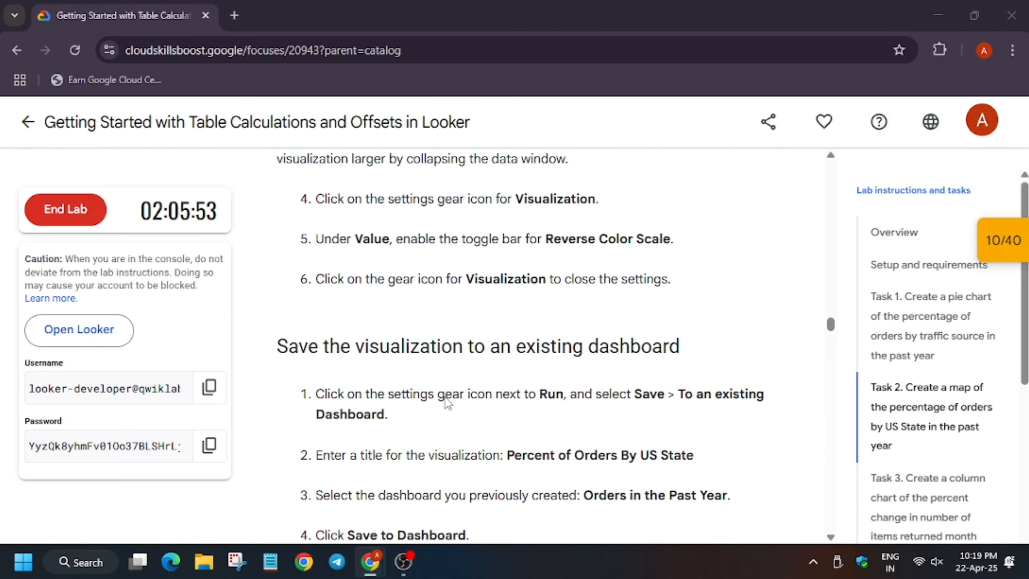
{"action": "scroll", "coordinate": [571, 381], "scroll_direction": "up", "scroll_amount": 10}
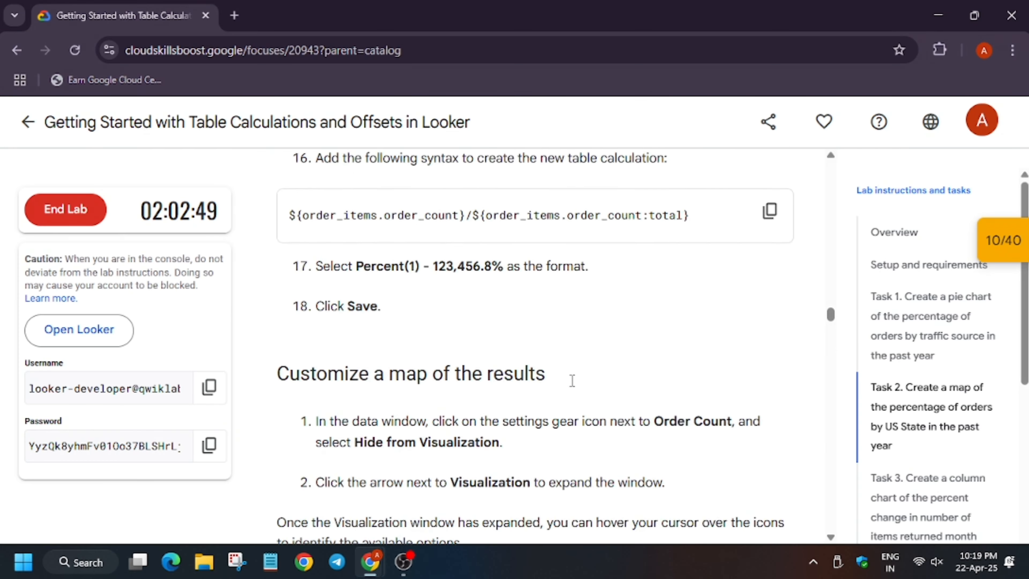
{"action": "left_click", "coordinate": [770, 454]}
{"action": "key", "text": "alt+Tab"}
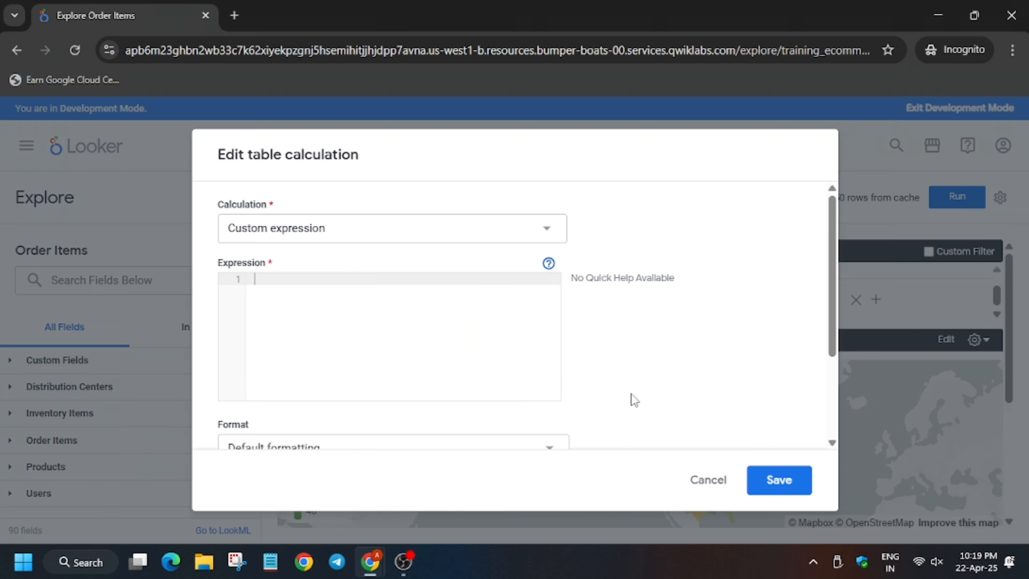
{"action": "key", "text": "ctrl+v"}
{"action": "scroll", "coordinate": [391, 358], "scroll_direction": "down", "scroll_amount": 3}
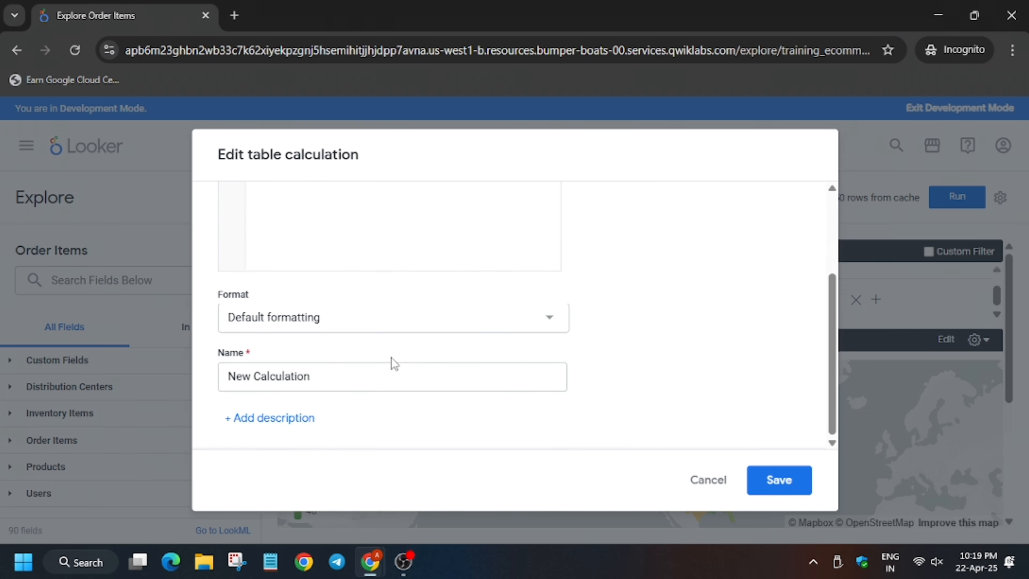
Format the table calculation as Percent with 1 decimal.
{"action": "left_click", "coordinate": [393, 326]}
{"action": "left_click", "coordinate": [326, 494]}
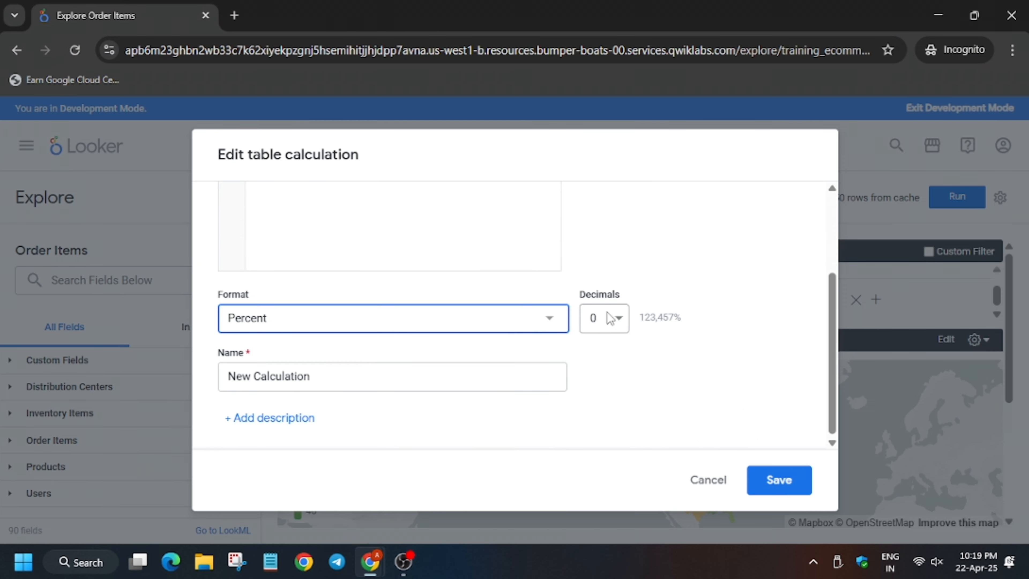
{"action": "left_click", "coordinate": [609, 320]}
{"action": "left_click", "coordinate": [596, 379]}
Name the table calculation "% of Total Order", as given in the lab instructions, and save it.
{"action": "left_click", "coordinate": [432, 387]}
{"action": "key", "text": "alt+Tab"}
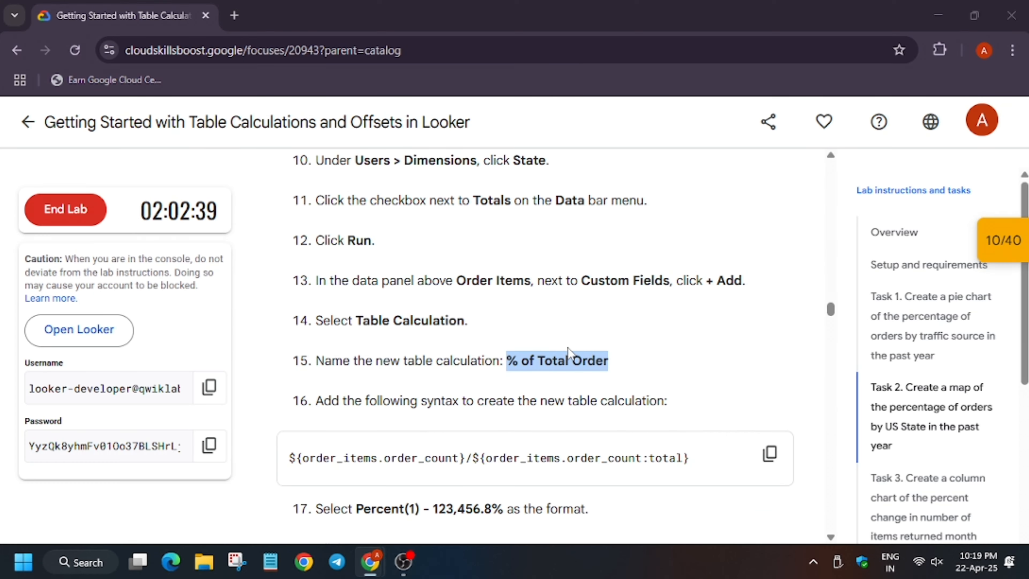
{"action": "key", "text": "alt+Tab"}
{"action": "double_click", "coordinate": [416, 389]}
{"action": "key", "text": "ctrl+a"}
{"action": "key", "text": "ctrl+v"}
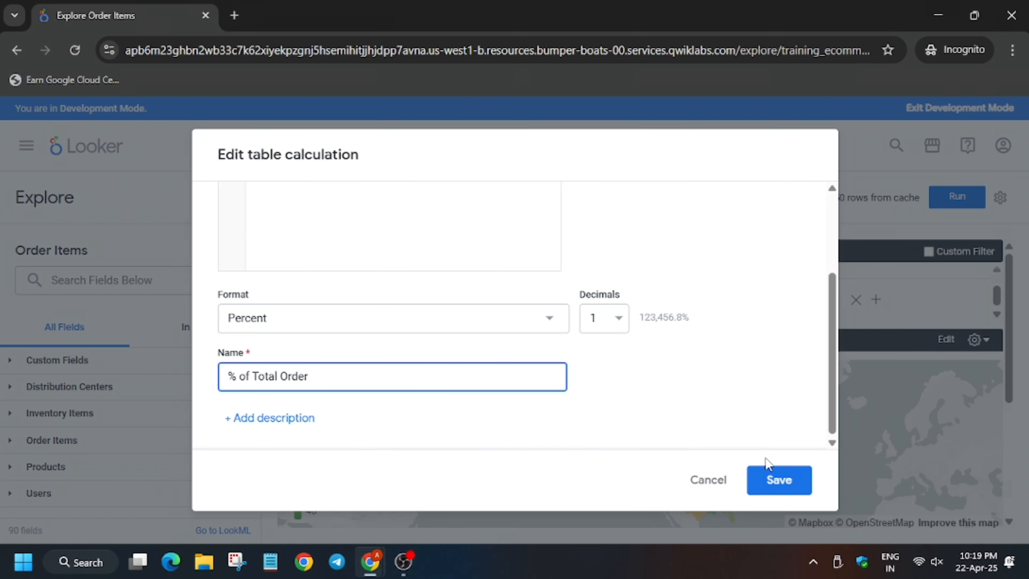
{"action": "left_click", "coordinate": [775, 477]}
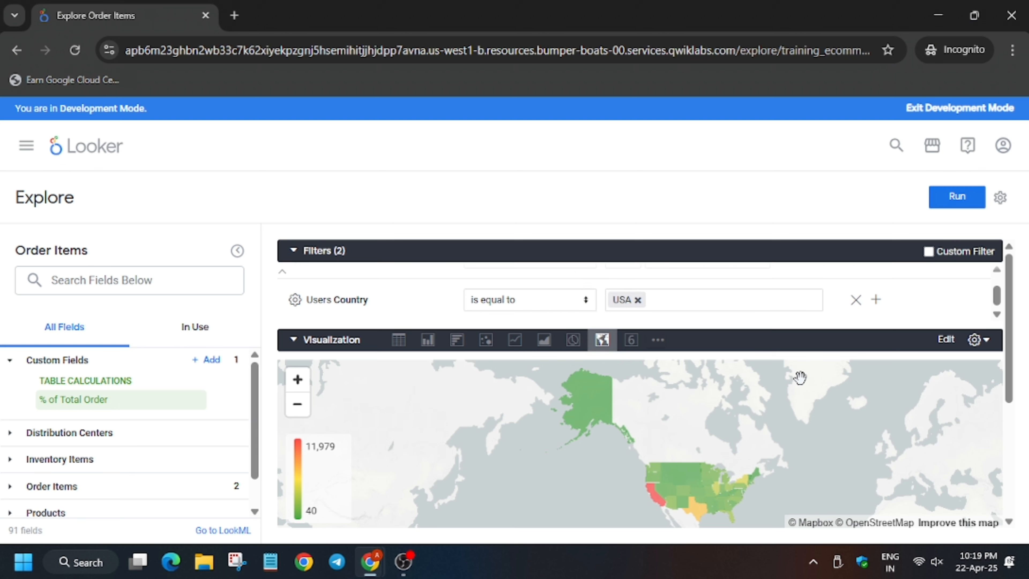
Hide the % of Total Order column of the results from the visualization.
{"action": "scroll", "coordinate": [937, 441], "scroll_direction": "down", "scroll_amount": 5}
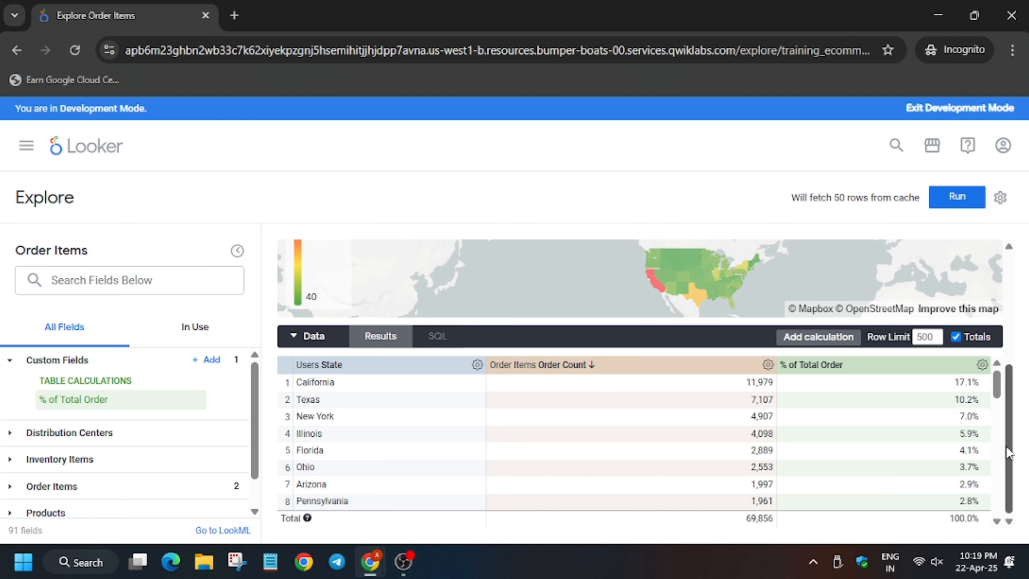
{"action": "left_click", "coordinate": [982, 366]}
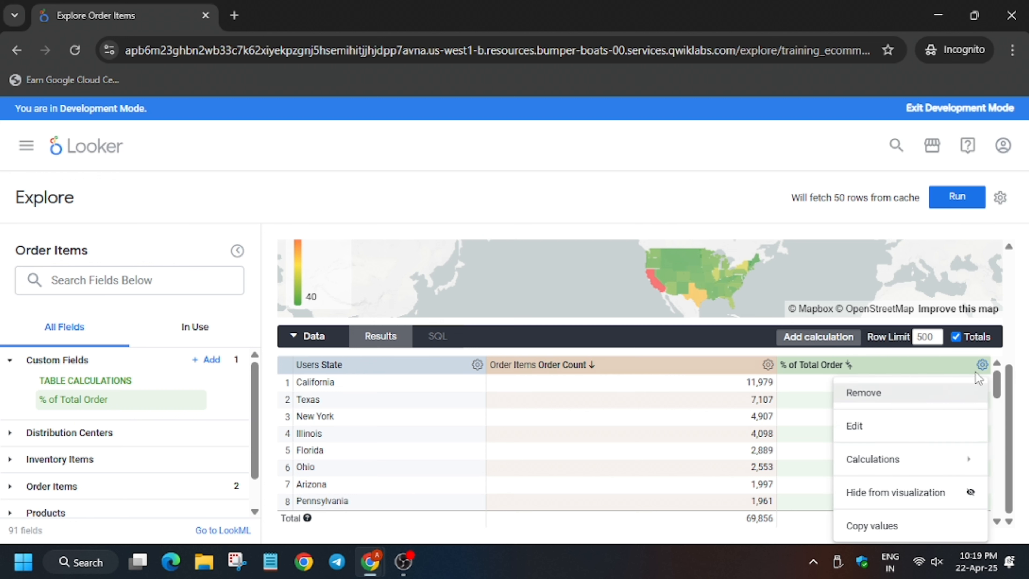
{"action": "left_click", "coordinate": [914, 494]}
{"action": "scroll", "coordinate": [661, 315], "scroll_direction": "up", "scroll_amount": 5}
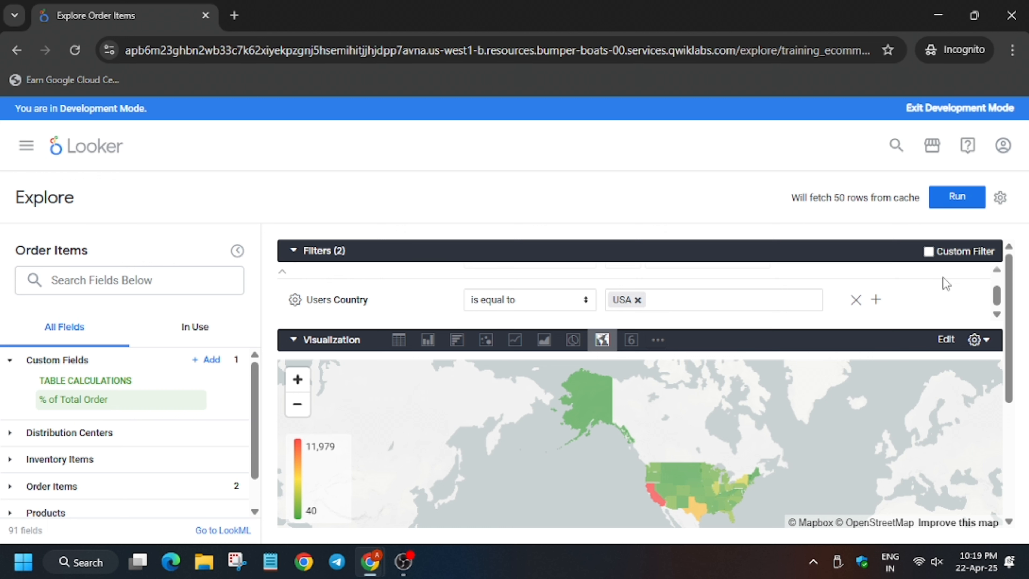
Enable Reverse Color Scale in the map's value settings, close the settings and rerun the query.
{"action": "left_click", "coordinate": [945, 340]}
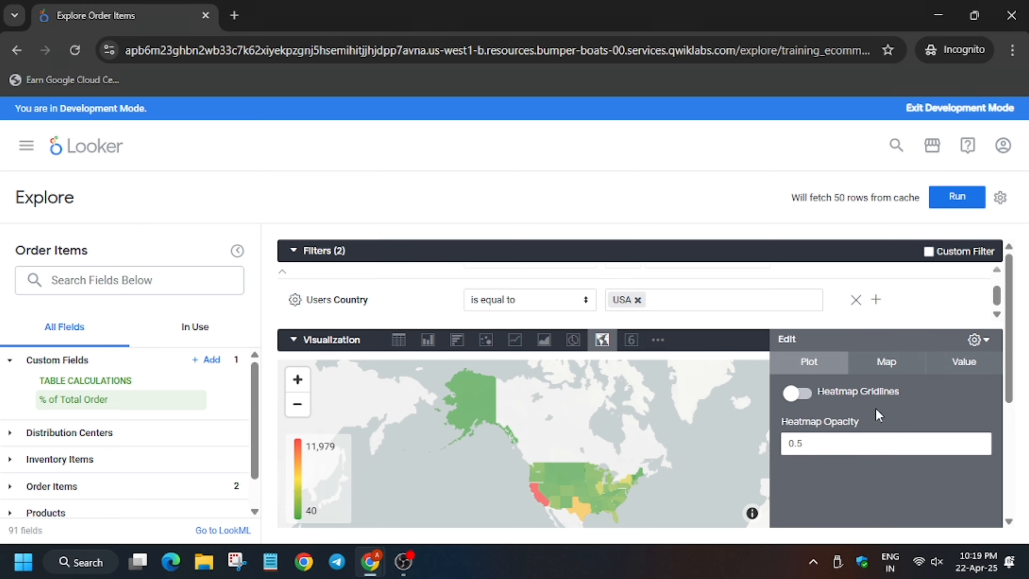
{"action": "scroll", "coordinate": [876, 411], "scroll_direction": "down", "scroll_amount": 5}
{"action": "scroll", "coordinate": [875, 412], "scroll_direction": "up", "scroll_amount": 5}
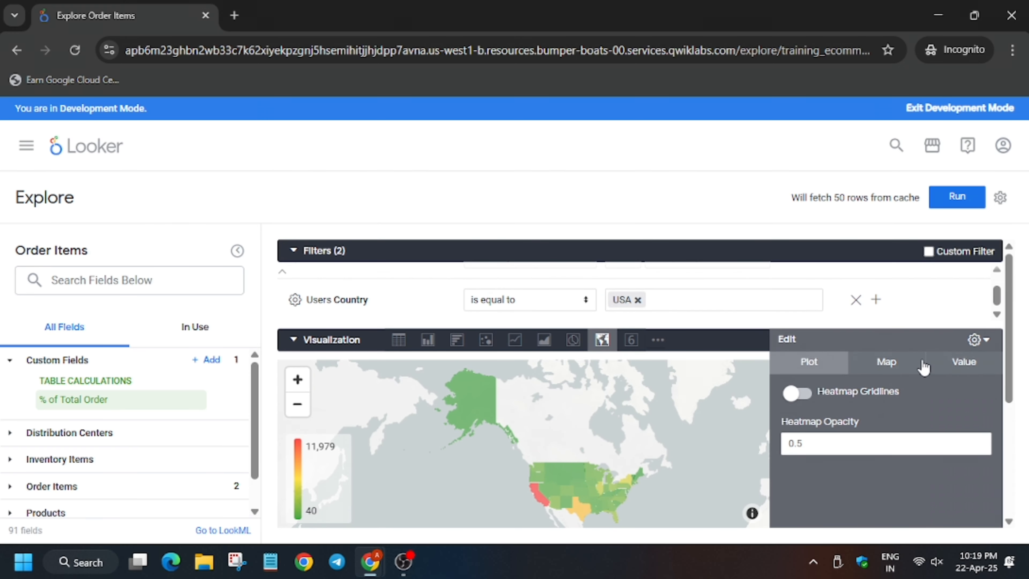
{"action": "left_click", "coordinate": [946, 363]}
{"action": "scroll", "coordinate": [850, 462], "scroll_direction": "down", "scroll_amount": 1}
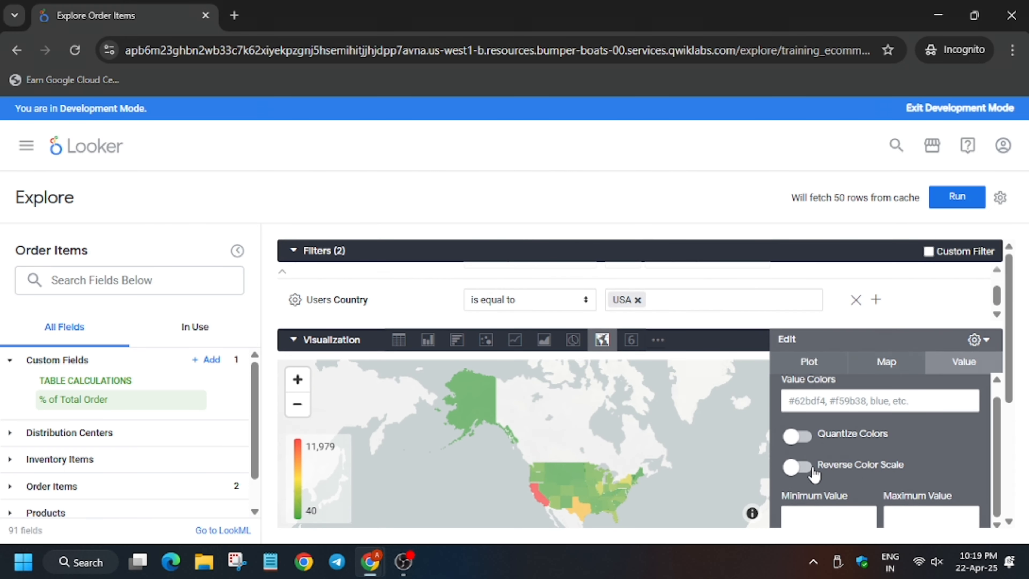
{"action": "left_click", "coordinate": [812, 470]}
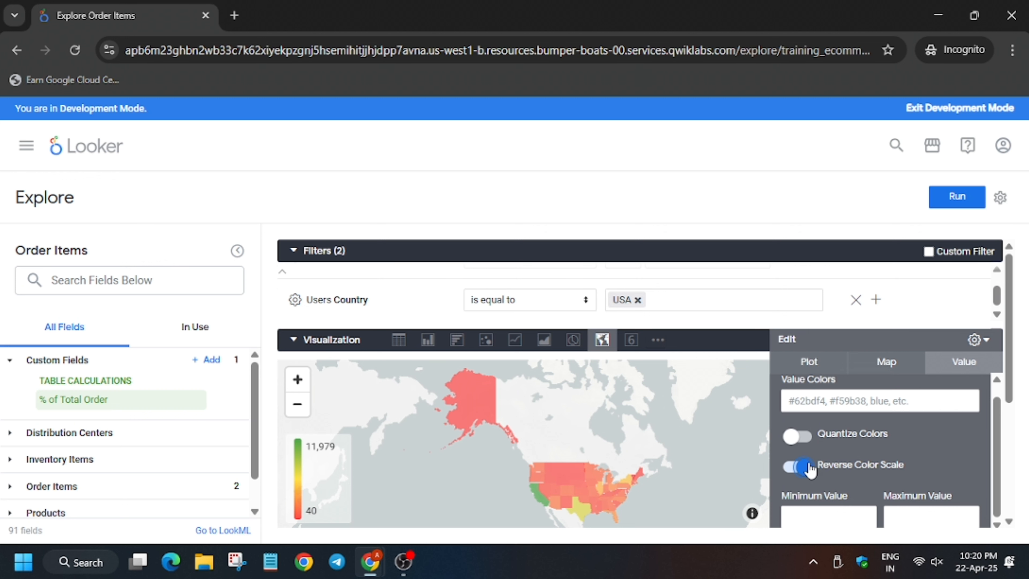
{"action": "left_click", "coordinate": [984, 339]}
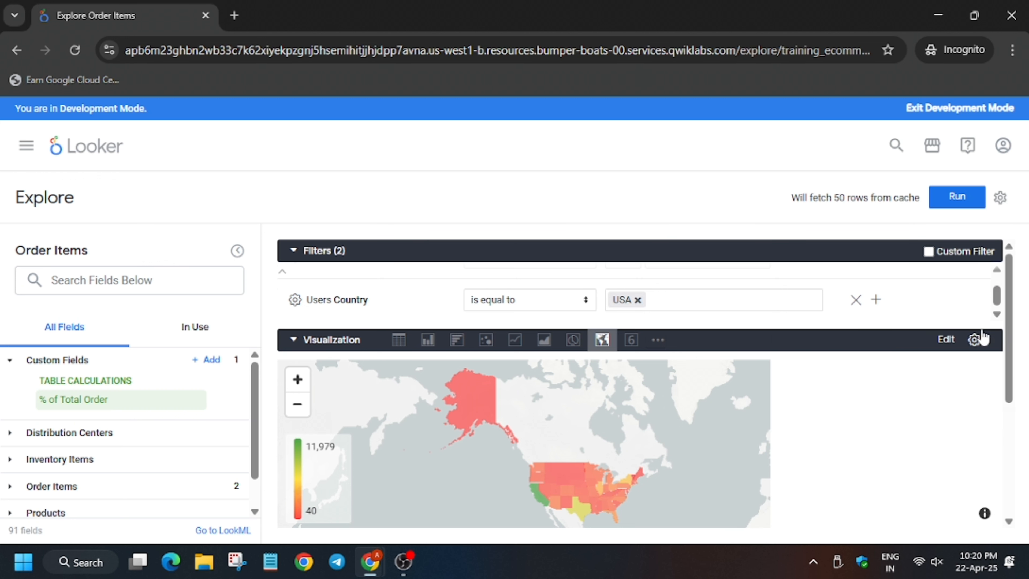
{"action": "left_click", "coordinate": [959, 203]}
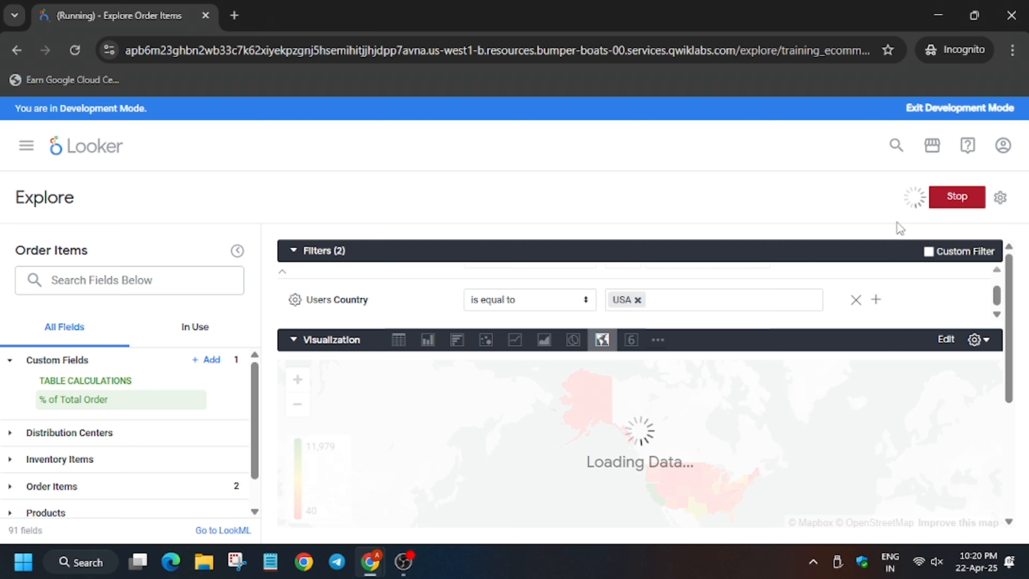
Copy the visualization title "Percent of Orders By US State" from the lab instructions and return to Looker.
{"action": "key", "text": "alt+Tab"}
{"action": "scroll", "coordinate": [542, 300], "scroll_direction": "down", "scroll_amount": 15}
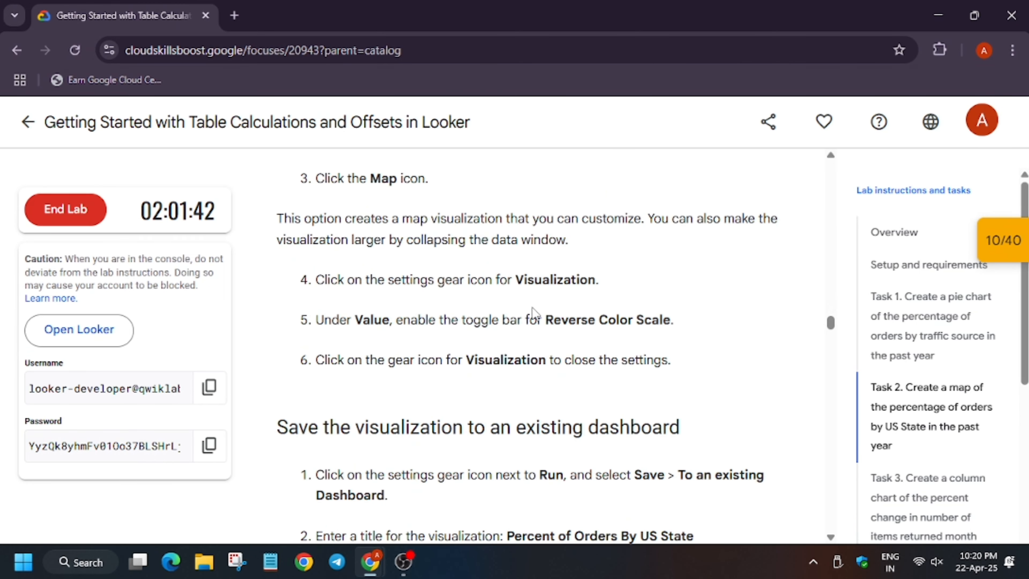
{"action": "scroll", "coordinate": [526, 302], "scroll_direction": "down", "scroll_amount": 5}
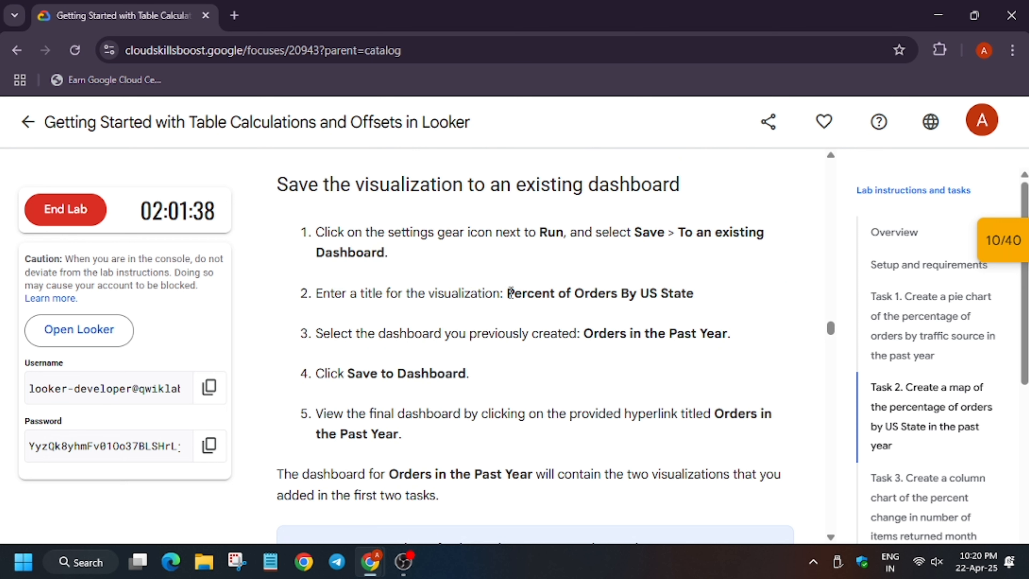
{"action": "left_click_drag", "start_coordinate": [510, 292], "coordinate": [714, 299]}
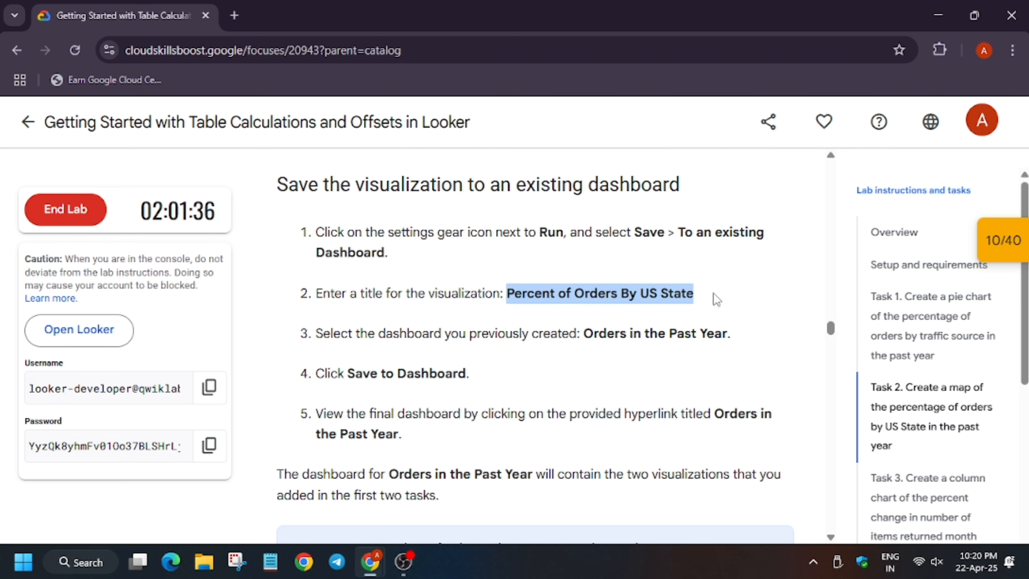
{"action": "key", "text": "alt+Tab"}
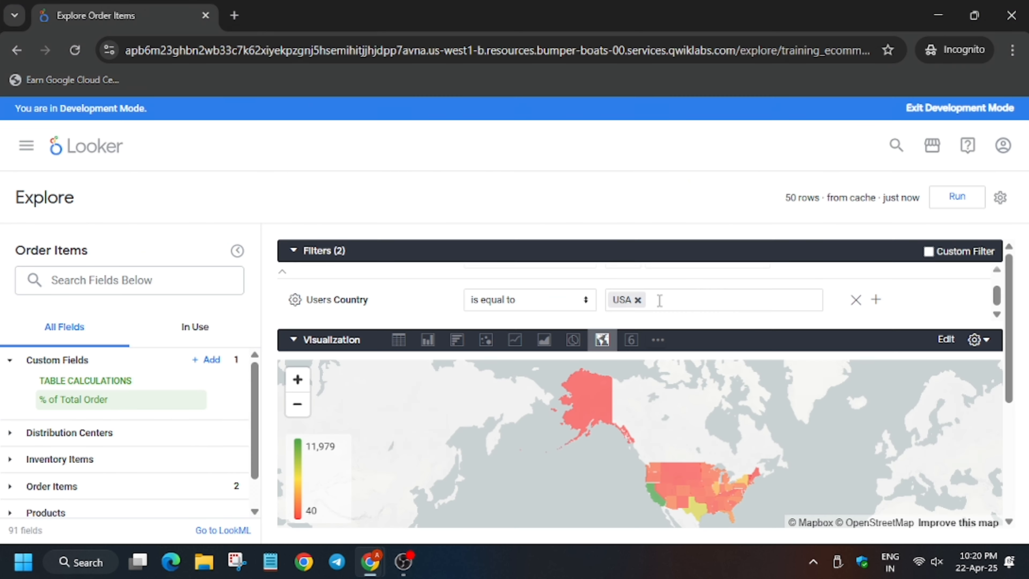
Start saving the map to an existing dashboard and title it "Percent of Orders By US State".
{"action": "left_click", "coordinate": [1000, 198]}
{"action": "mouse_move", "coordinate": [909, 239]}
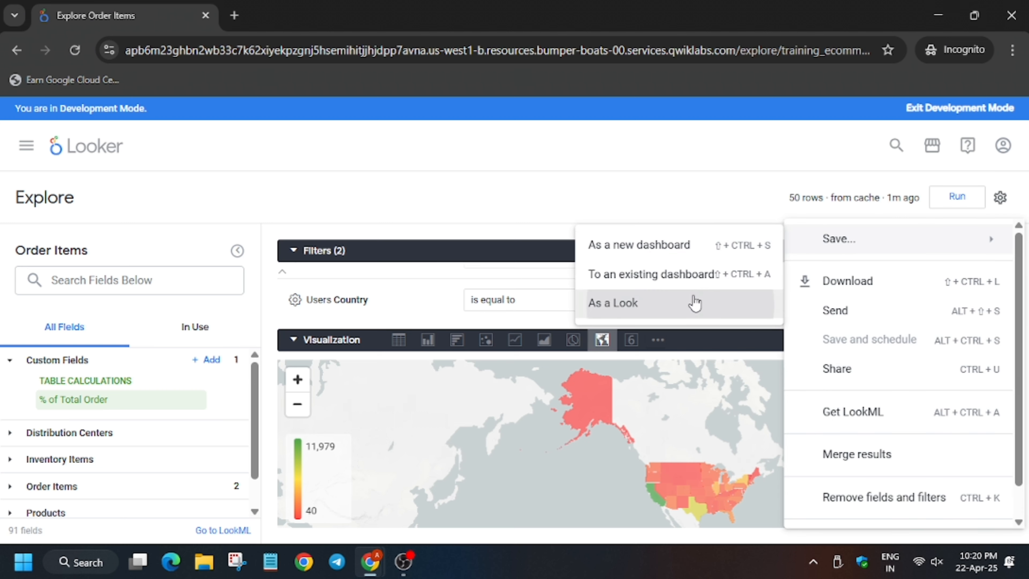
{"action": "left_click", "coordinate": [999, 198]}
{"action": "left_click", "coordinate": [999, 197]}
{"action": "mouse_move", "coordinate": [862, 253]}
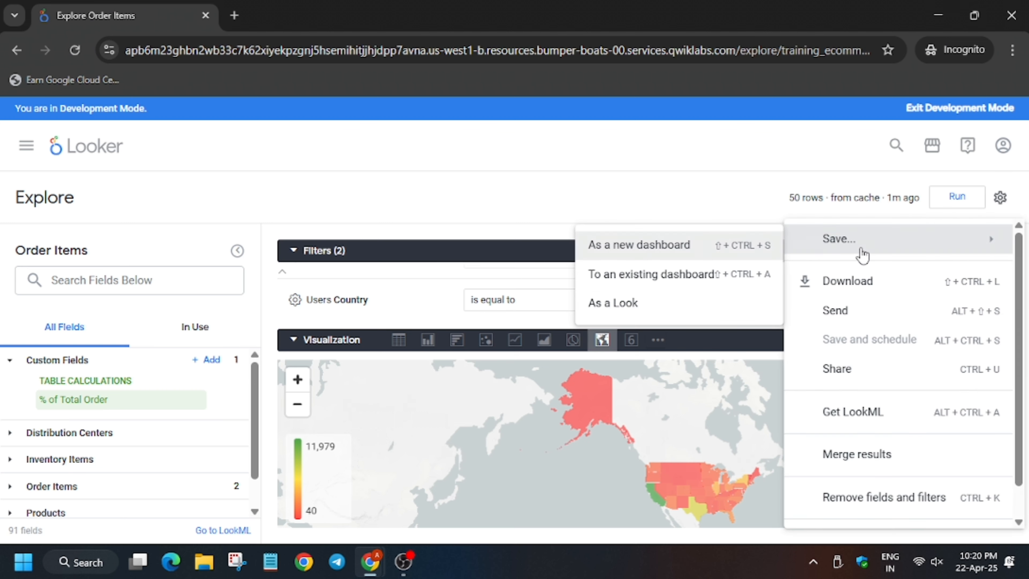
{"action": "left_click", "coordinate": [720, 275]}
{"action": "left_click", "coordinate": [571, 281]}
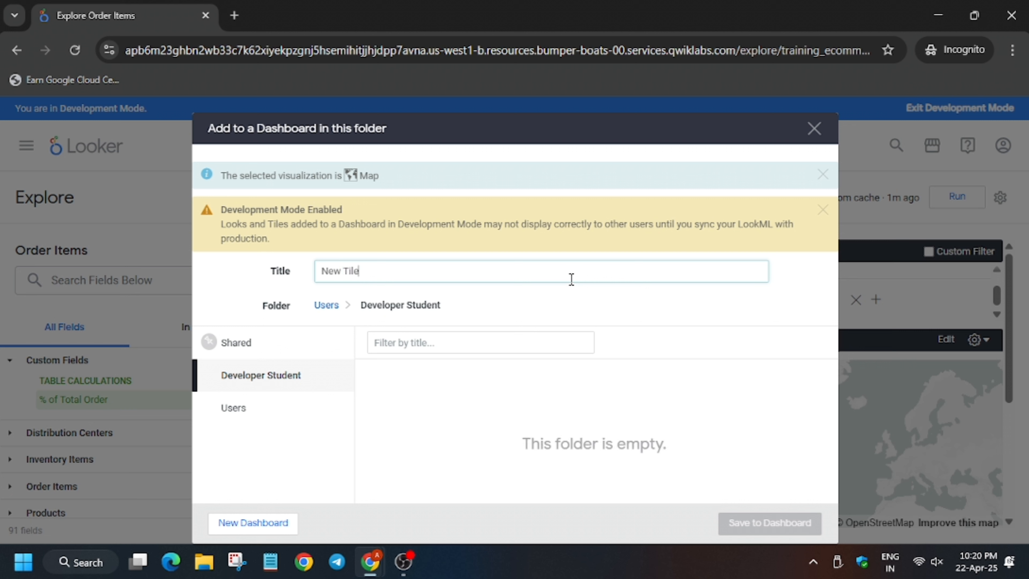
{"action": "triple_click", "coordinate": [571, 281]}
{"action": "type", "text": "Percent of Orders By US State"}
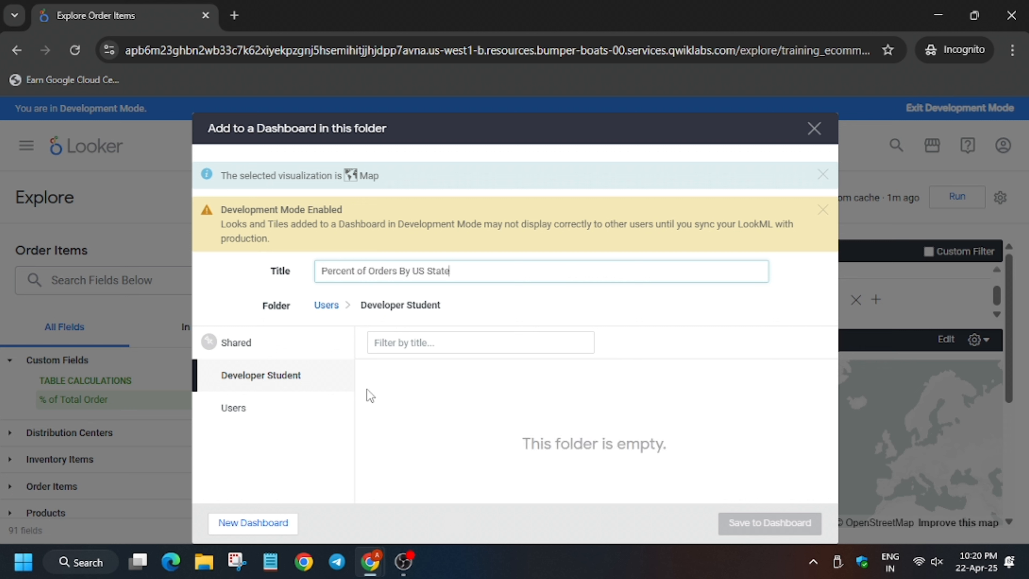
Select the Orders in the Past Year dashboard in the Shared folder and save the map to it.
{"action": "left_click", "coordinate": [283, 342]}
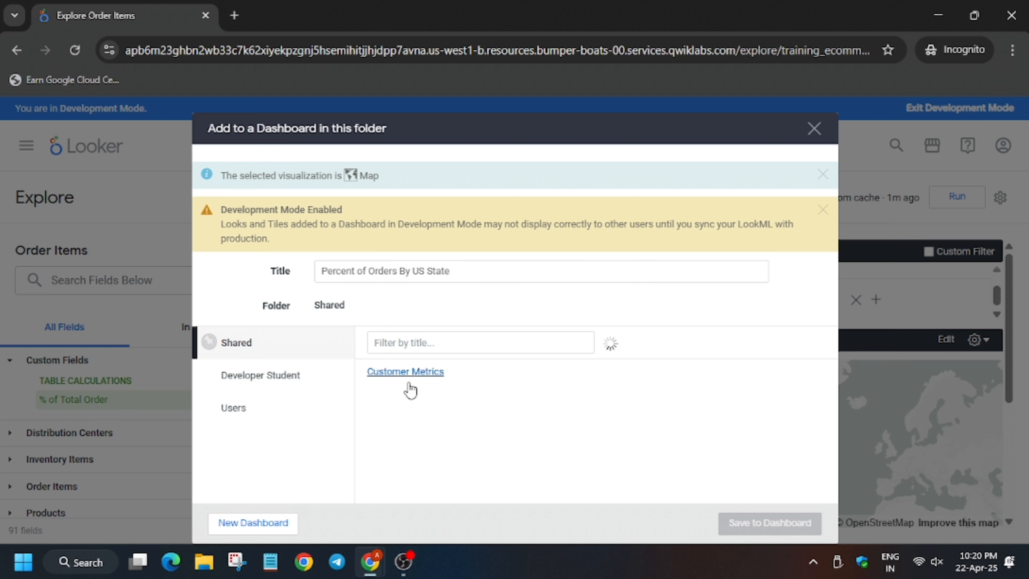
{"action": "left_click", "coordinate": [405, 403]}
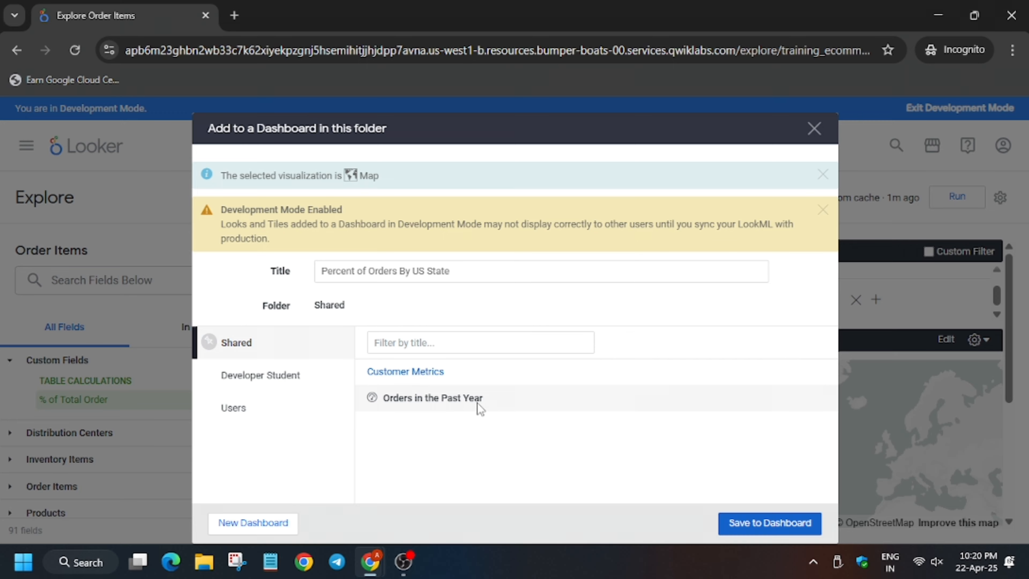
{"action": "left_click", "coordinate": [765, 522]}
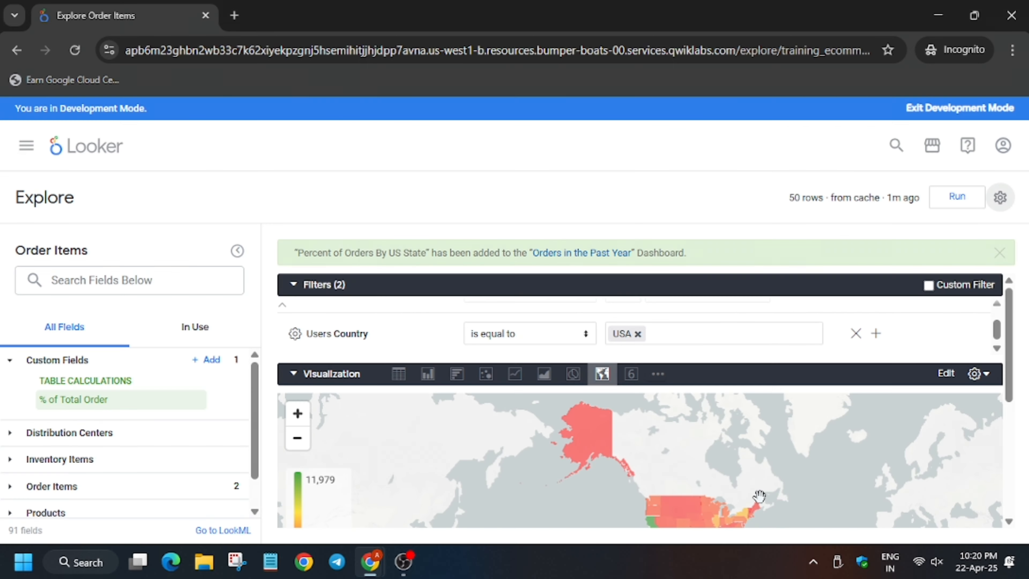
Switch to the lab page and check the progress of the Task 2 map objective.
{"action": "key", "text": "alt+Tab"}
{"action": "scroll", "coordinate": [459, 395], "scroll_direction": "down", "scroll_amount": 5}
{"action": "scroll", "coordinate": [459, 395], "scroll_direction": "down", "scroll_amount": 10}
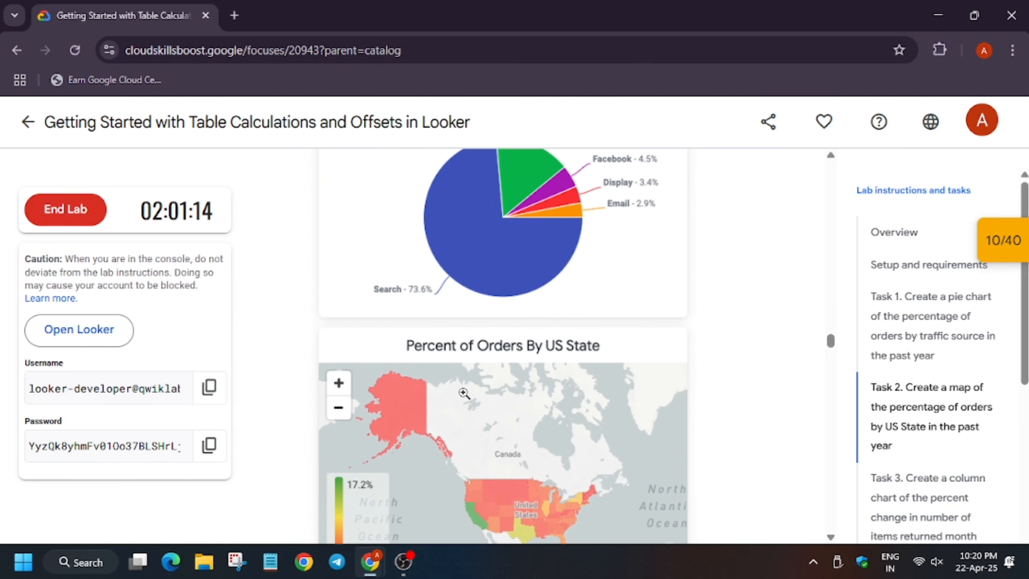
{"action": "left_click", "coordinate": [471, 264]}
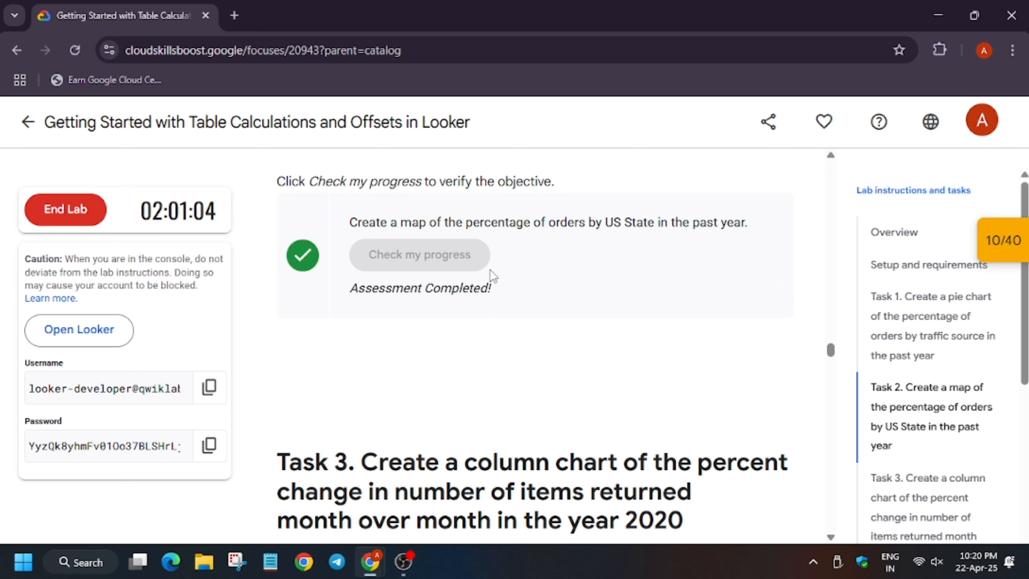
Review the opening Task 3 column chart instructions, and return to the Looker home page.
{"action": "scroll", "coordinate": [490, 275], "scroll_direction": "down", "scroll_amount": 5}
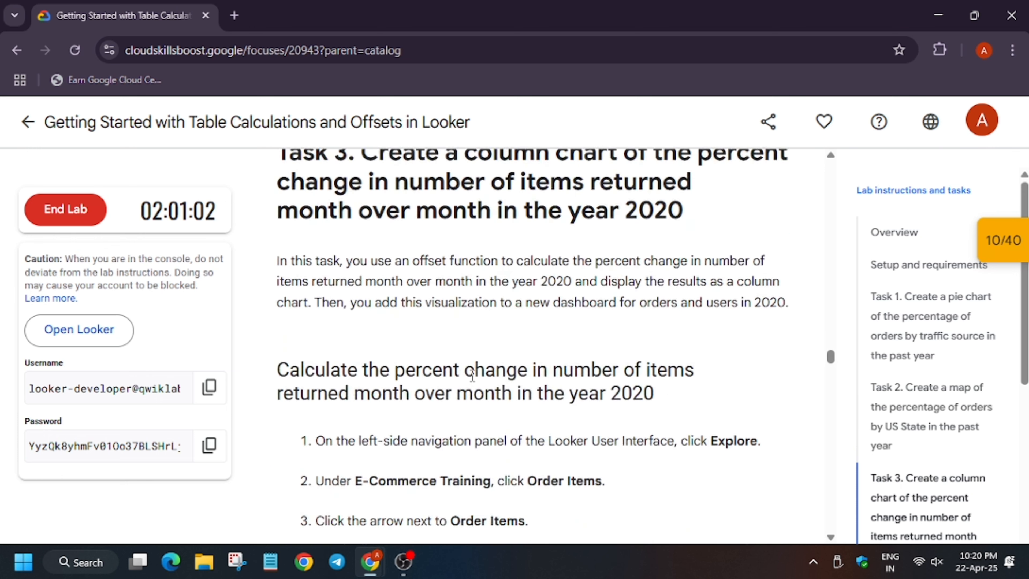
{"action": "scroll", "coordinate": [472, 375], "scroll_direction": "down", "scroll_amount": 2}
{"action": "scroll", "coordinate": [470, 377], "scroll_direction": "up", "scroll_amount": 4}
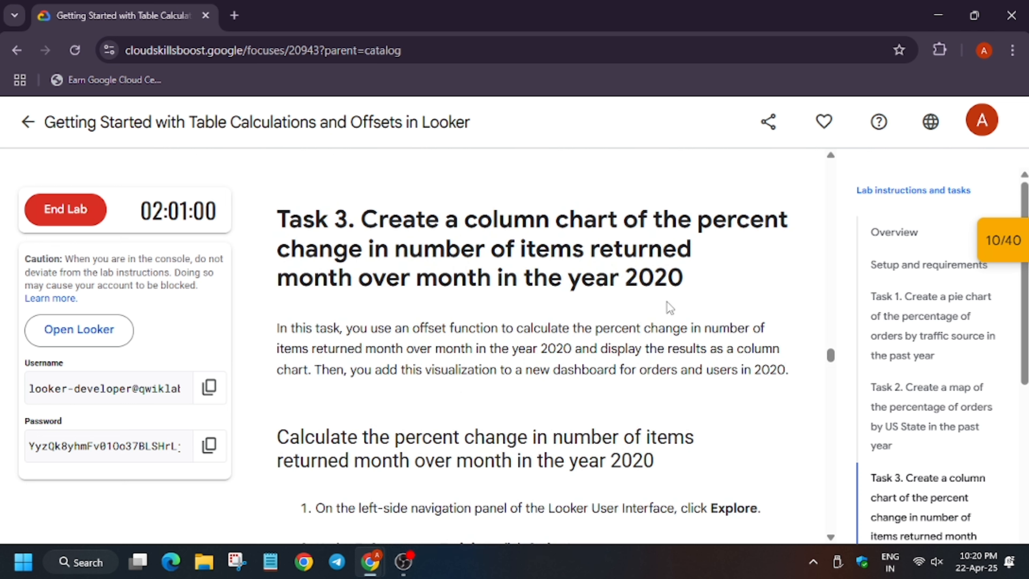
{"action": "scroll", "coordinate": [654, 301], "scroll_direction": "down", "scroll_amount": 6}
{"action": "key", "text": "alt+Tab"}
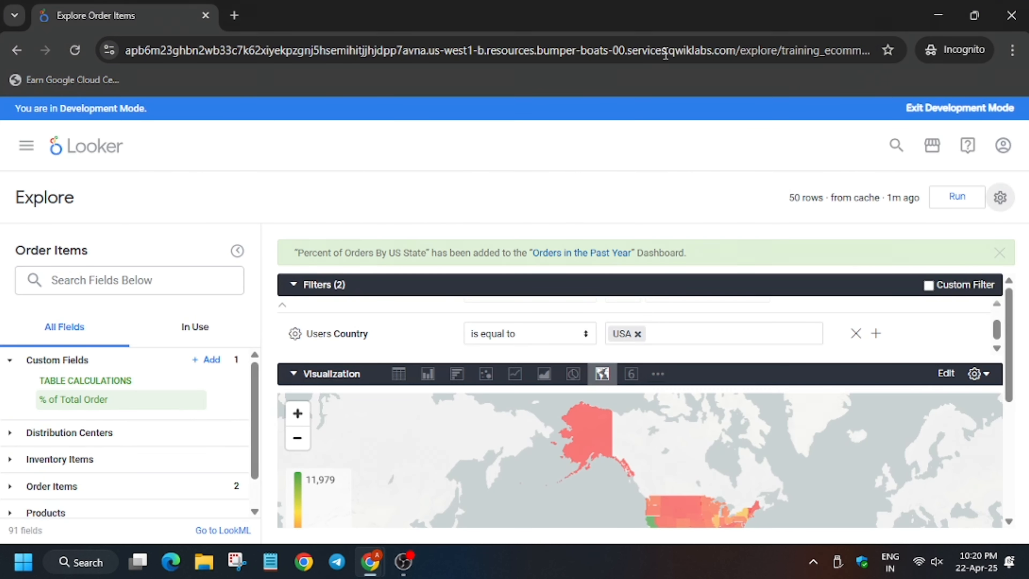
{"action": "left_click", "coordinate": [78, 153]}
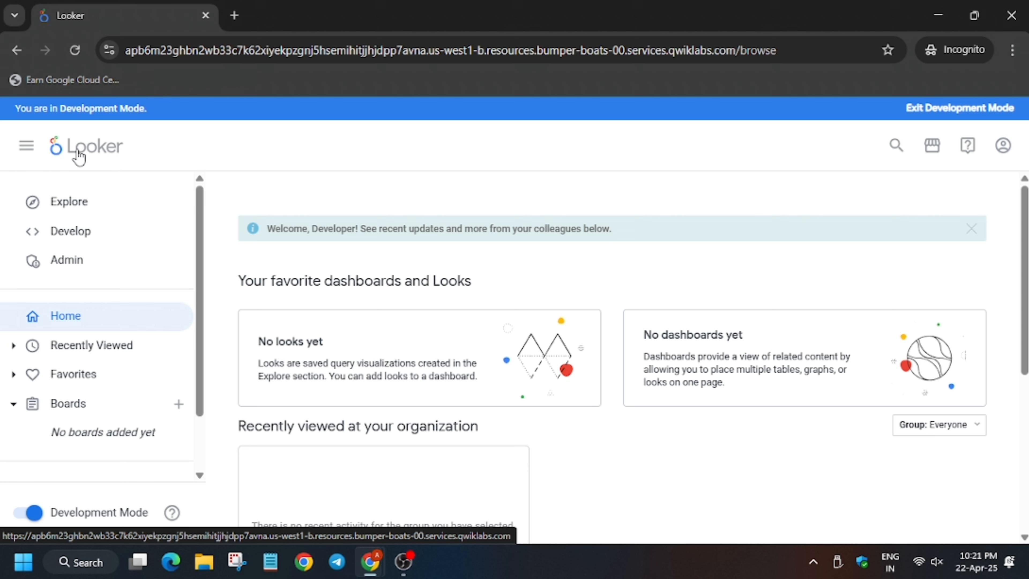
Open the Order Items Explore and add the Order Item Count measure to the query.
{"action": "left_click", "coordinate": [69, 202]}
{"action": "left_click", "coordinate": [60, 355]}
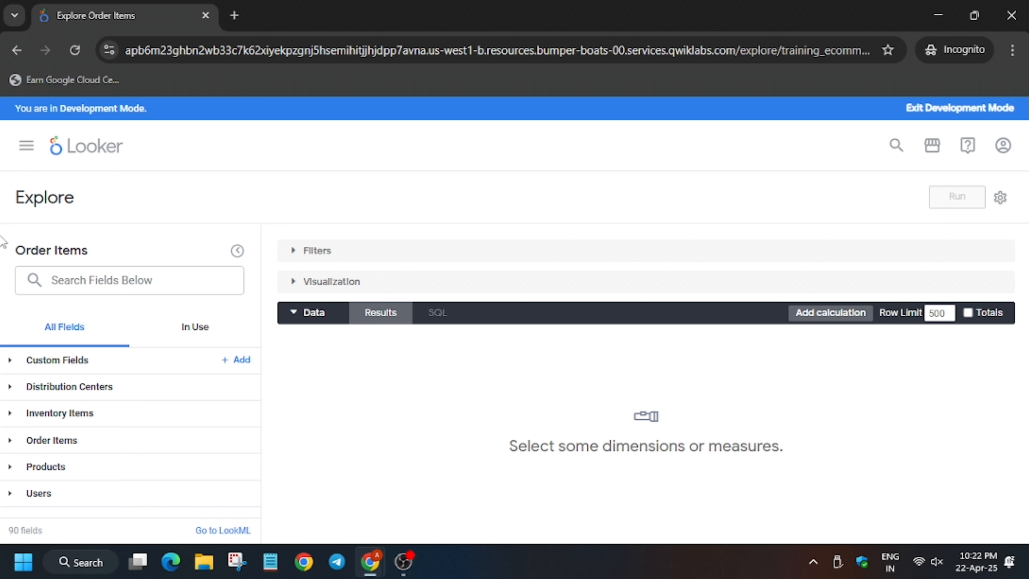
{"action": "left_click", "coordinate": [90, 269]}
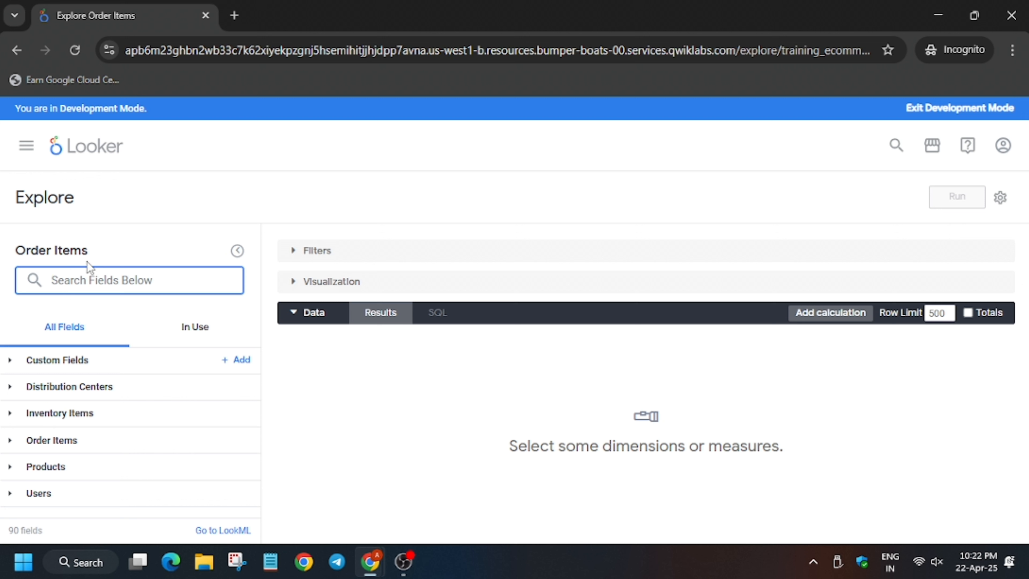
{"action": "type", "text": "order ite"}
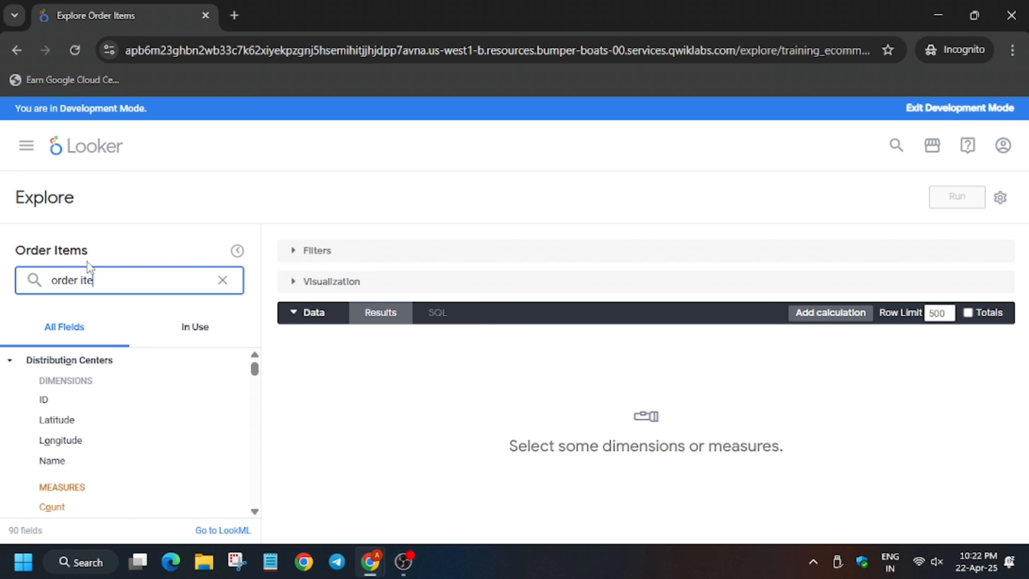
{"action": "type", "text": "ms"}
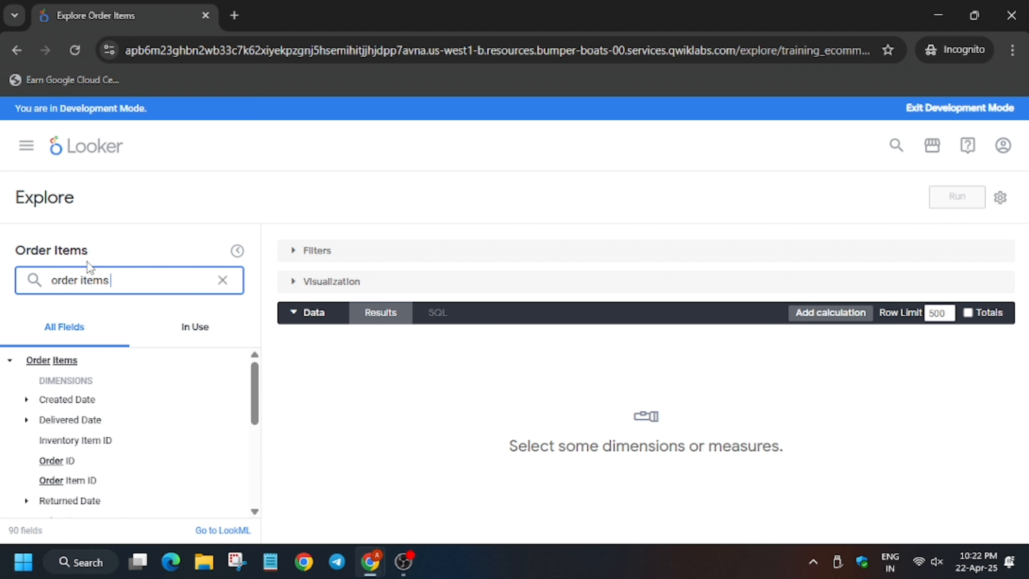
{"action": "scroll", "coordinate": [93, 406], "scroll_direction": "down", "scroll_amount": 2}
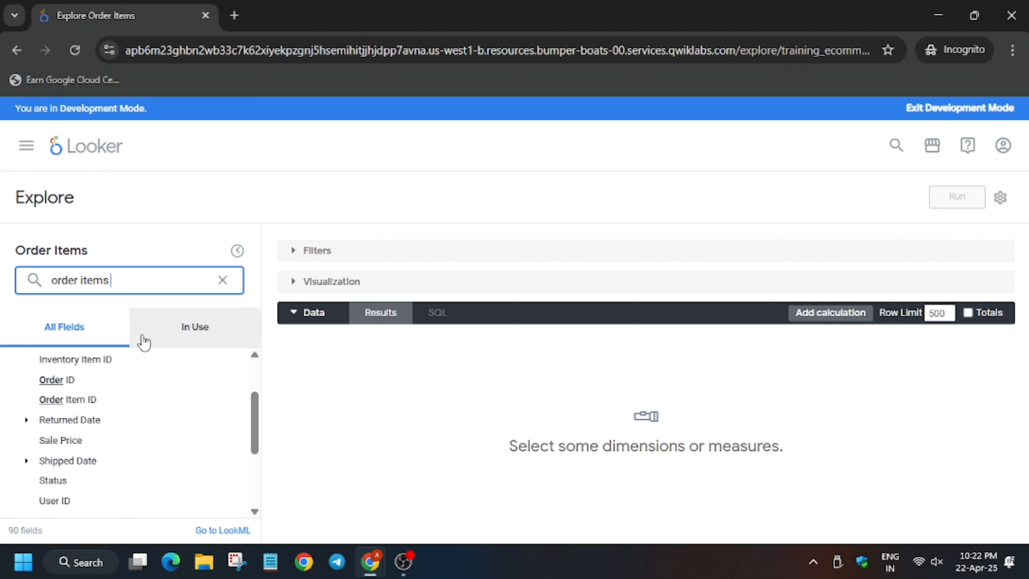
{"action": "type", "text": "coun"}
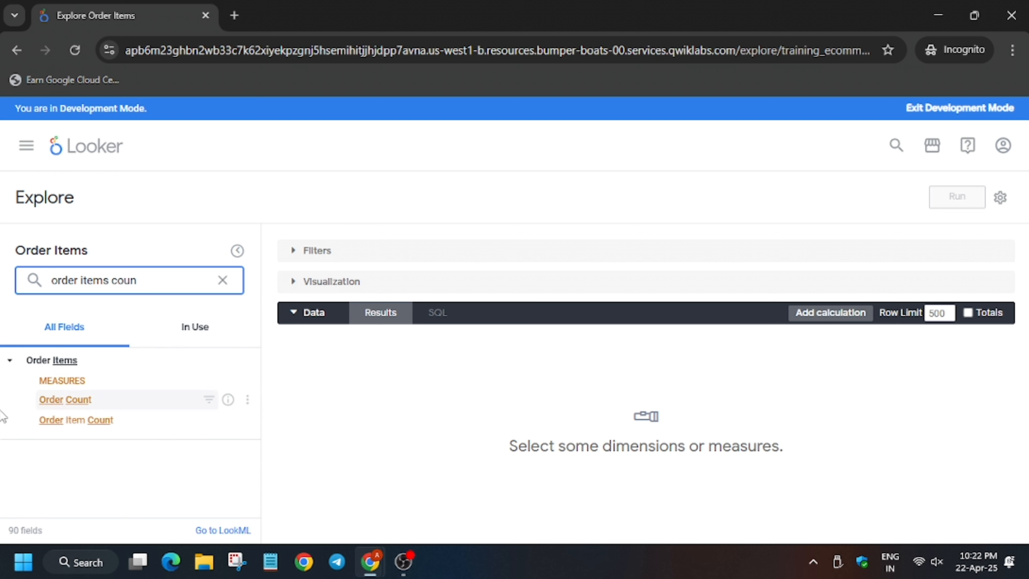
{"action": "left_click", "coordinate": [63, 421]}
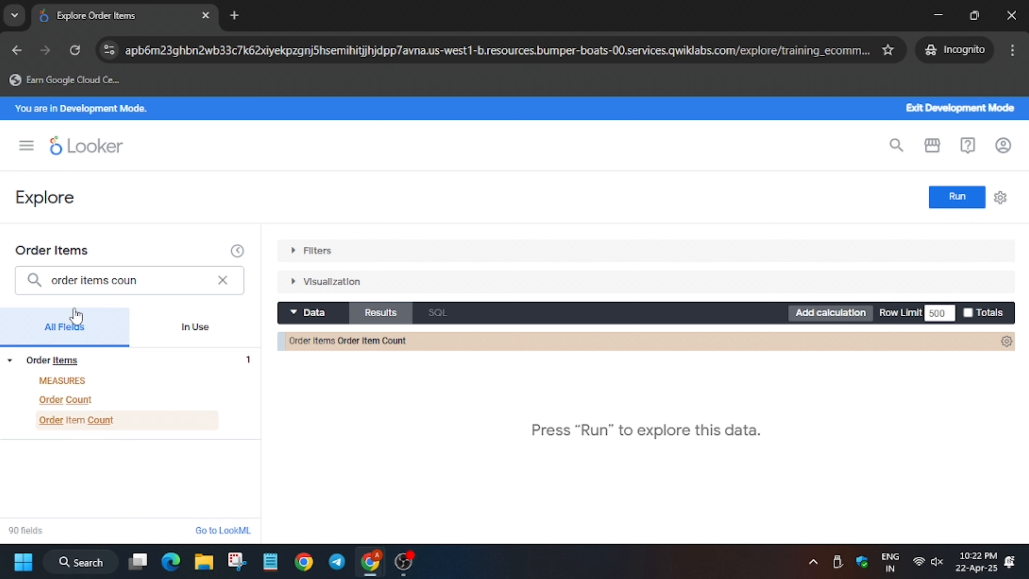
Find the month fields and add the Returned Date Month dimension from Order Items to the query.
{"action": "triple_click", "coordinate": [100, 270]}
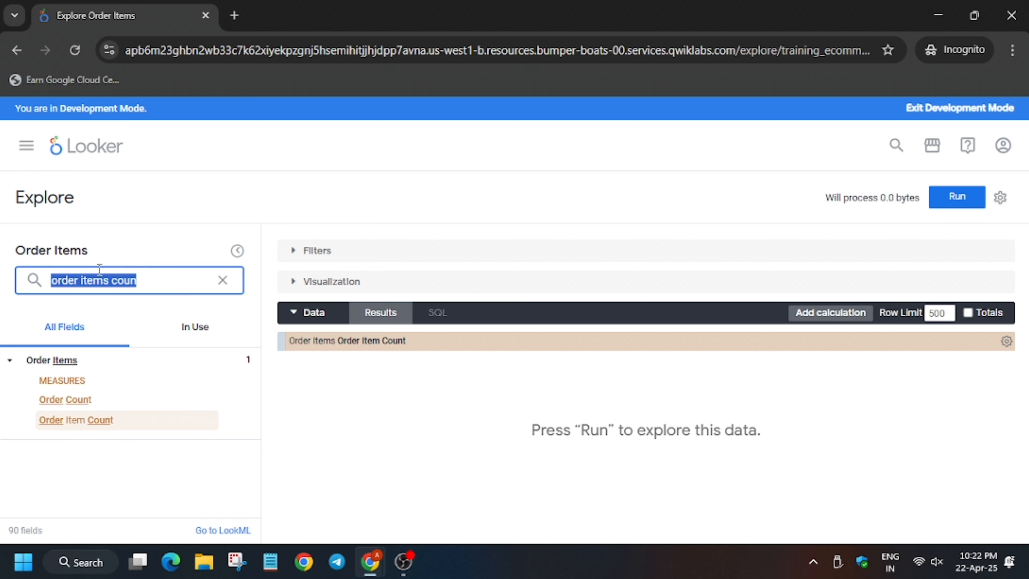
{"action": "type", "text": "month"}
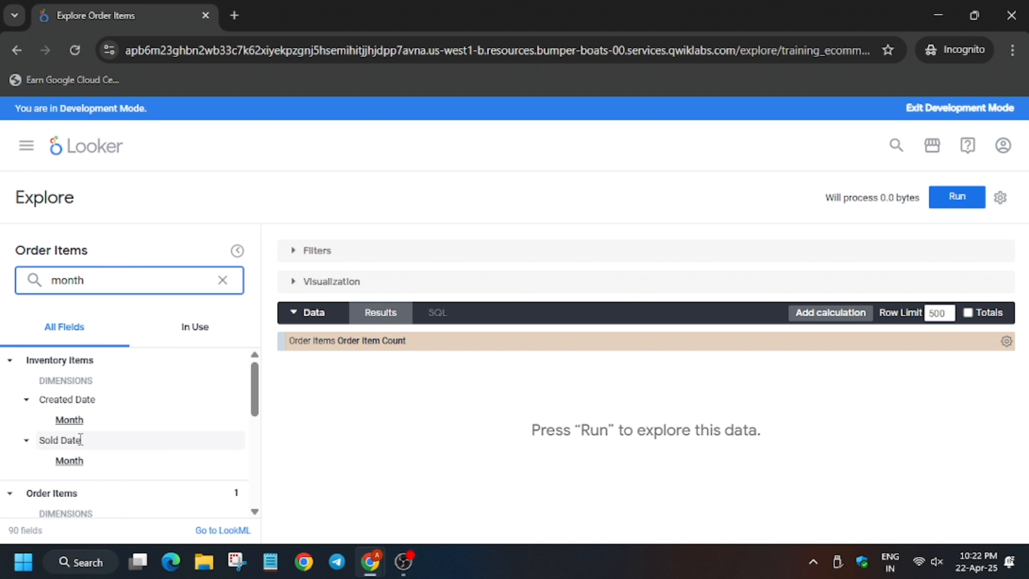
{"action": "scroll", "coordinate": [81, 438], "scroll_direction": "down", "scroll_amount": 1}
{"action": "scroll", "coordinate": [81, 439], "scroll_direction": "down", "scroll_amount": 5}
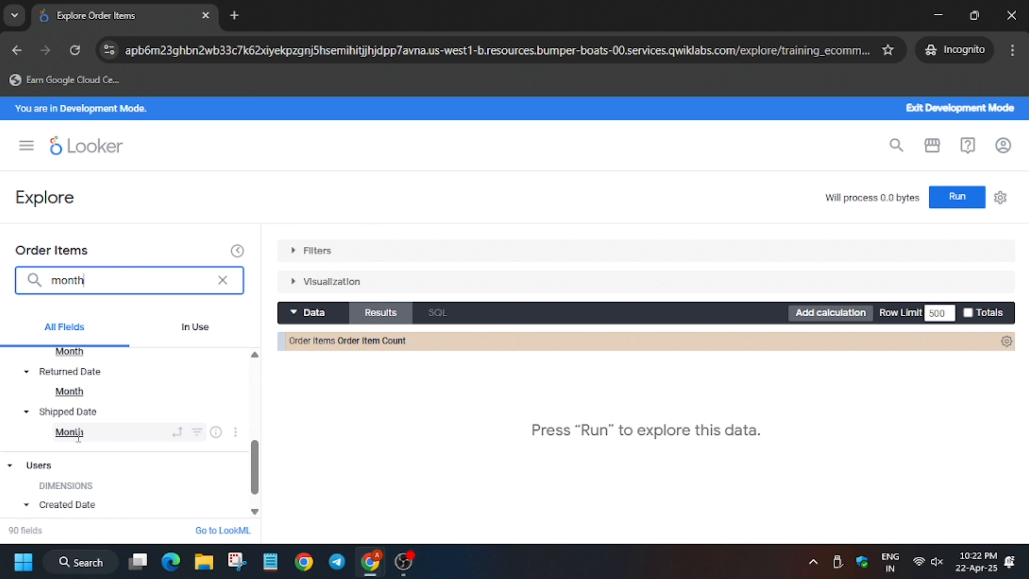
{"action": "scroll", "coordinate": [78, 438], "scroll_direction": "up", "scroll_amount": 2}
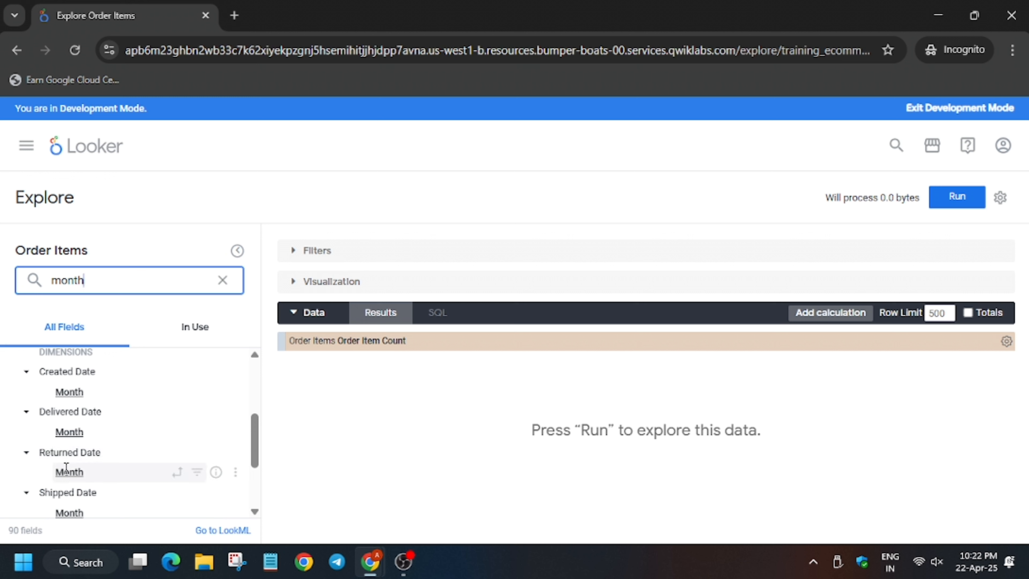
{"action": "left_click", "coordinate": [67, 470]}
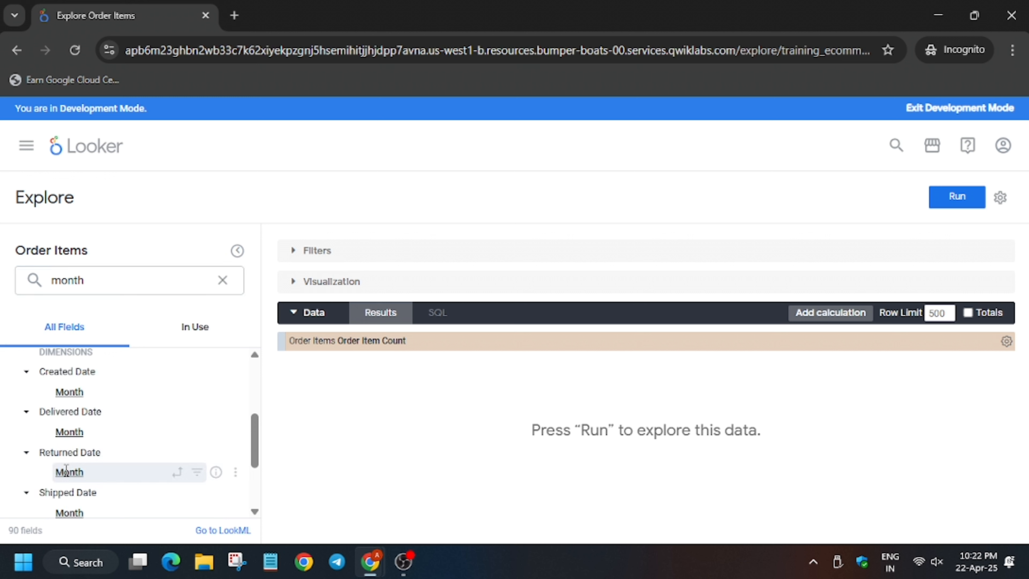
Find the date fields and add a filter on the Returned Date's Date field under Order Items.
{"action": "double_click", "coordinate": [118, 275]}
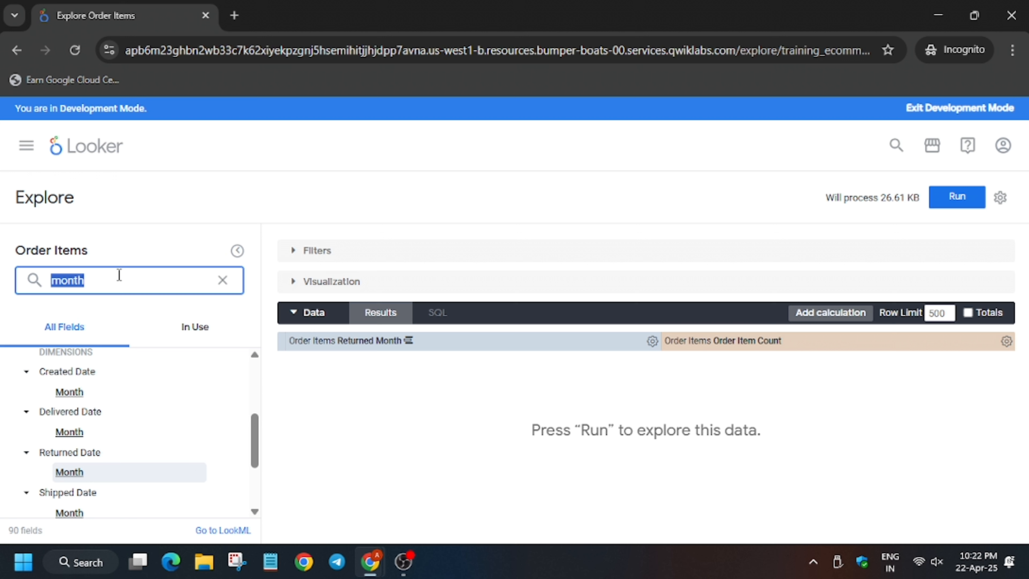
{"action": "key", "text": "BackSpace"}
{"action": "type", "text": "date"}
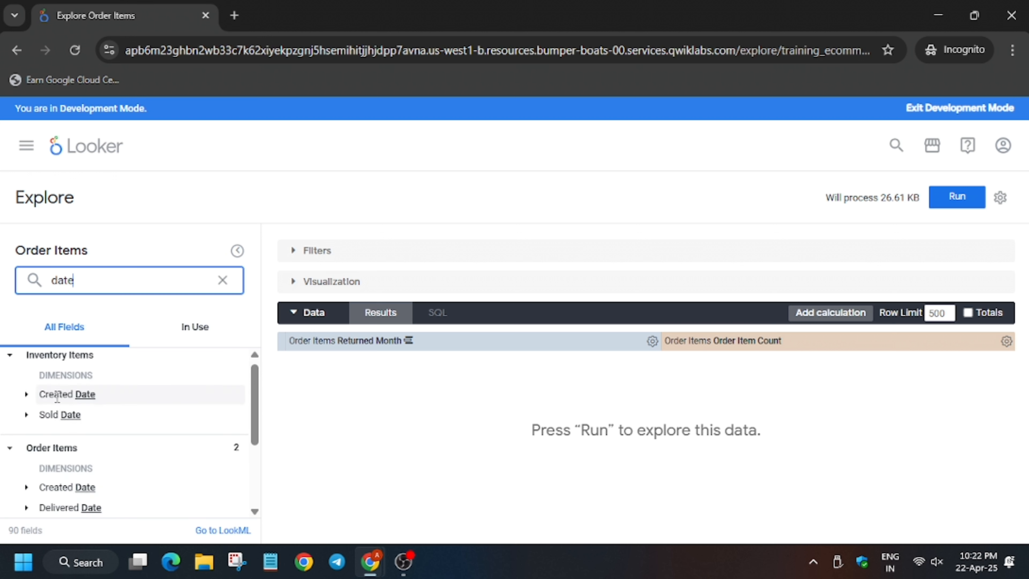
{"action": "scroll", "coordinate": [58, 421], "scroll_direction": "down", "scroll_amount": 3}
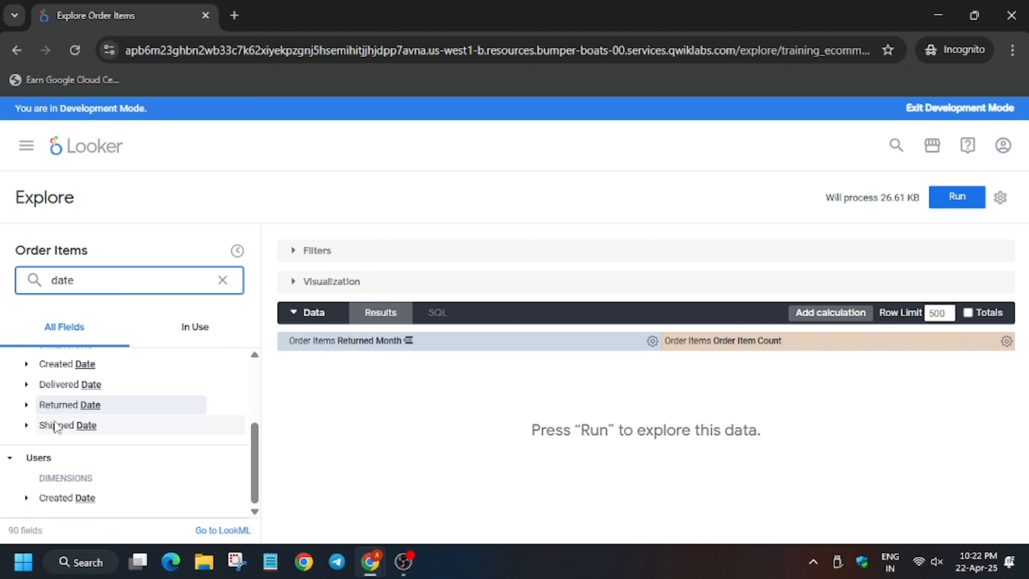
{"action": "left_click", "coordinate": [25, 405]}
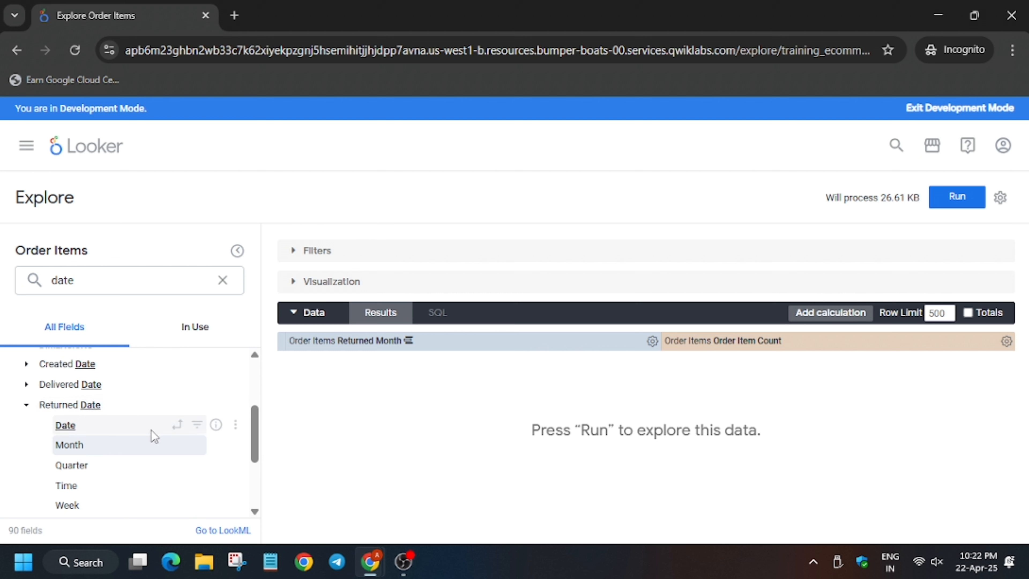
{"action": "left_click", "coordinate": [197, 426]}
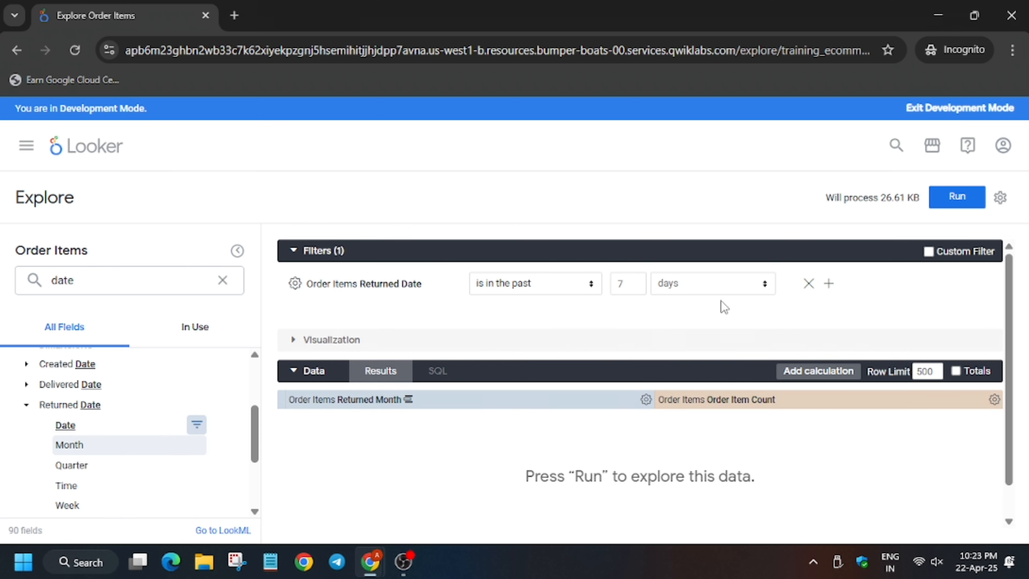
Set the Returned Date filter to "is in the year" 2020 and run the query.
{"action": "left_click", "coordinate": [555, 284]}
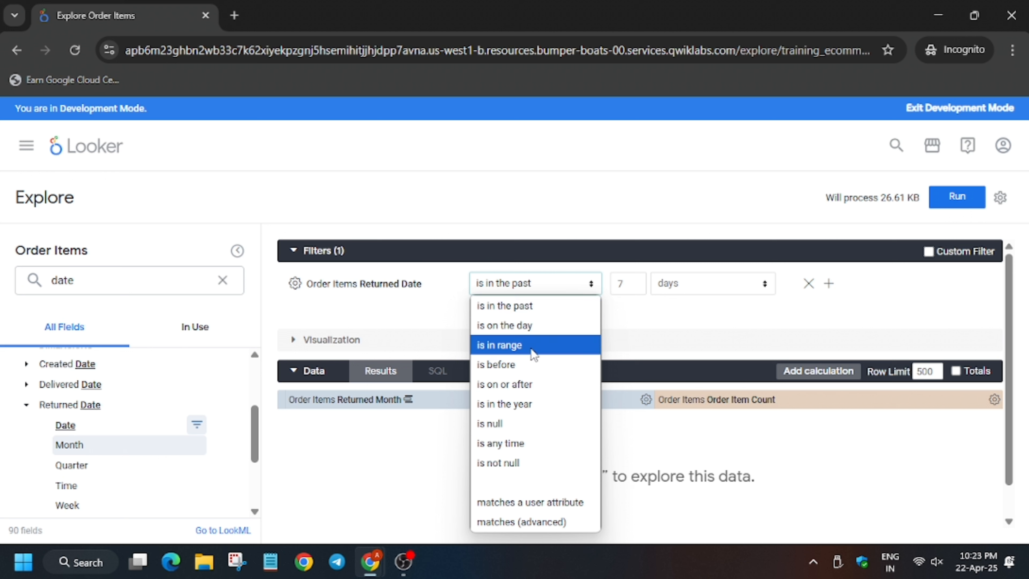
{"action": "left_click", "coordinate": [527, 404]}
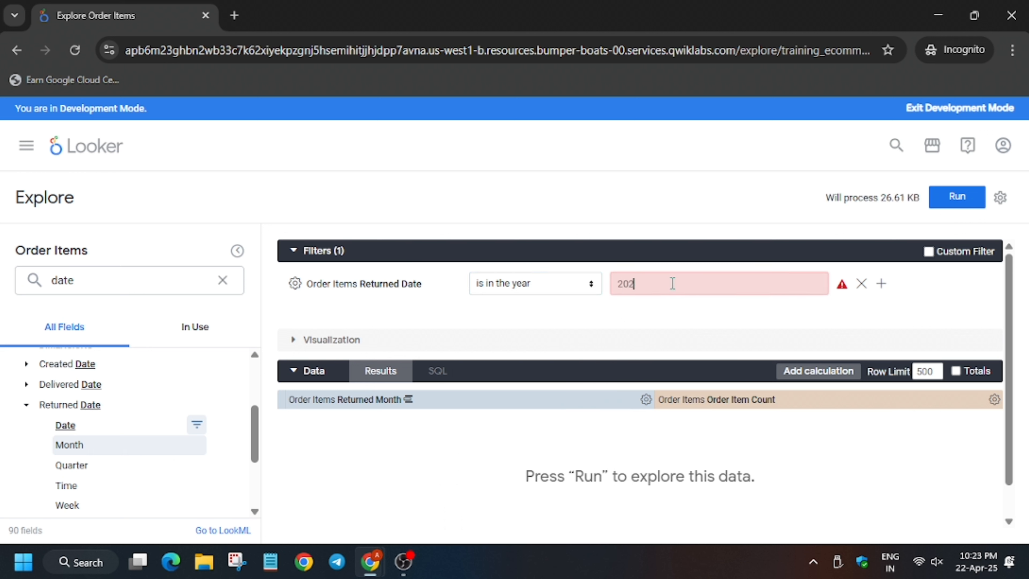
{"action": "left_click", "coordinate": [656, 303]}
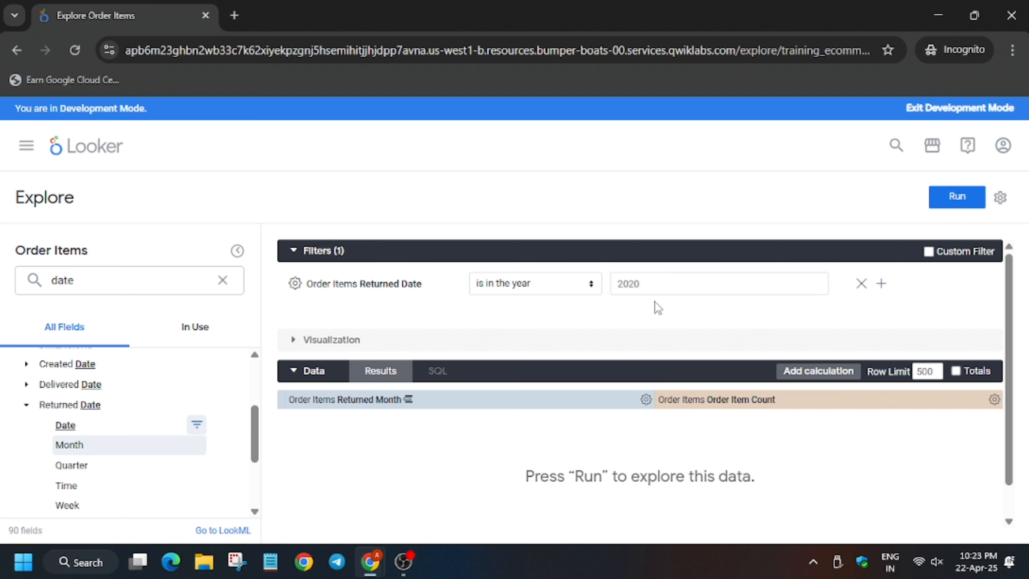
{"action": "left_click", "coordinate": [958, 206]}
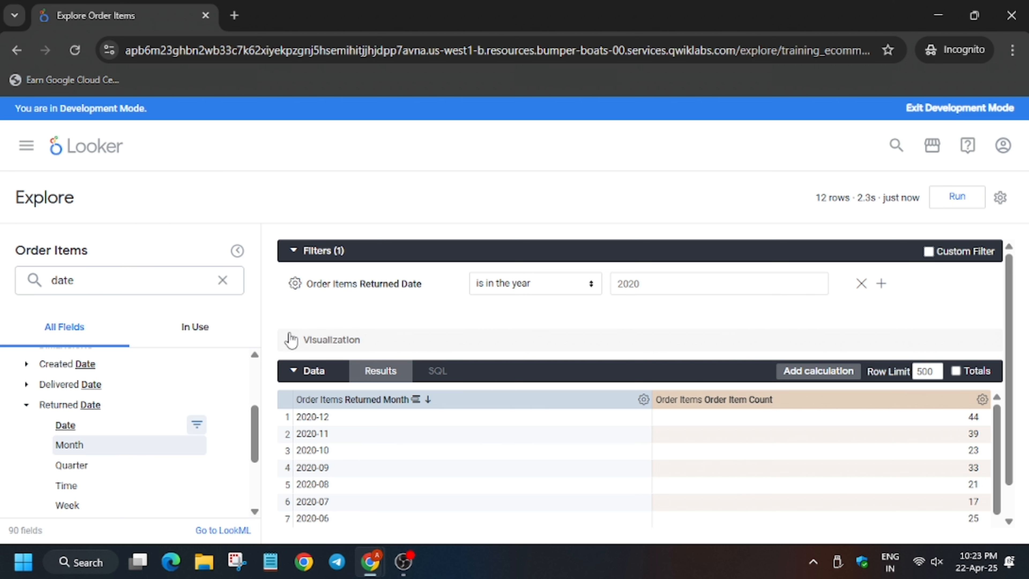
Start a new table calculation and enter the expression offset(${order_items.order_item_count}, 1), copied from the lab instructions.
{"action": "left_click", "coordinate": [223, 280]}
{"action": "left_click", "coordinate": [239, 360]}
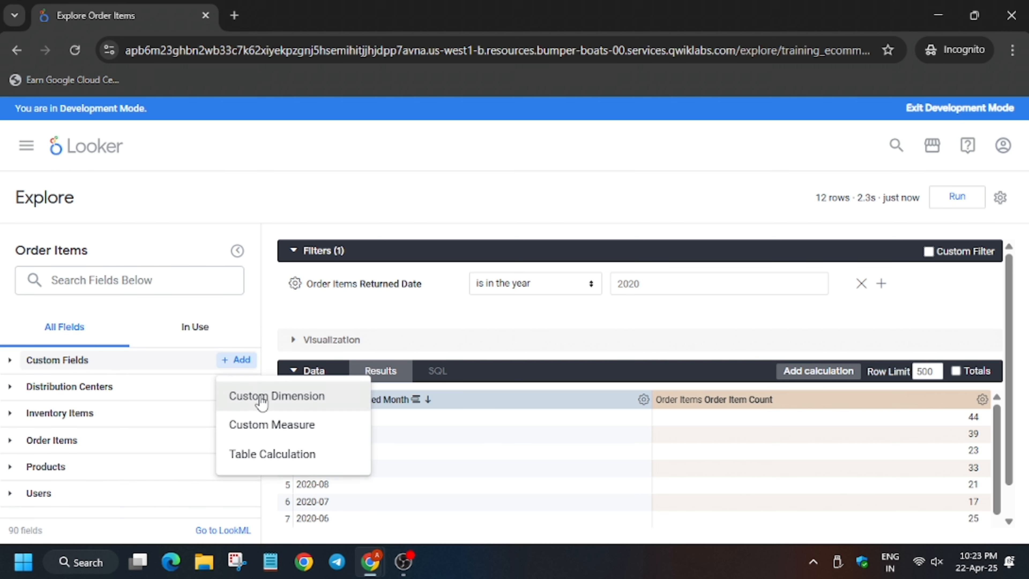
{"action": "left_click", "coordinate": [289, 453]}
{"action": "key", "text": "alt+Tab"}
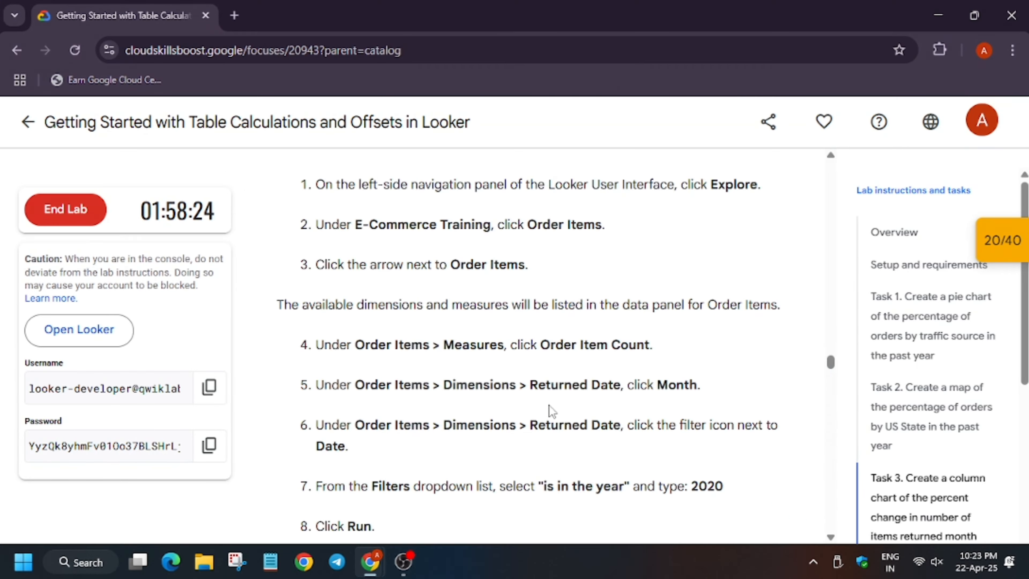
{"action": "scroll", "coordinate": [549, 406], "scroll_direction": "down", "scroll_amount": 10}
{"action": "scroll", "coordinate": [613, 390], "scroll_direction": "up", "scroll_amount": 5}
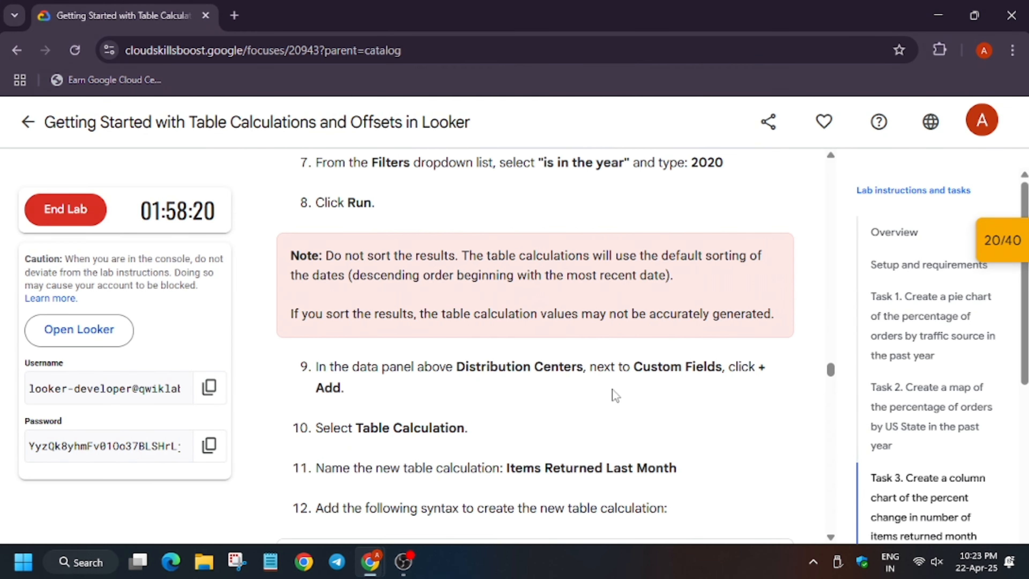
{"action": "scroll", "coordinate": [610, 387], "scroll_direction": "down", "scroll_amount": 1}
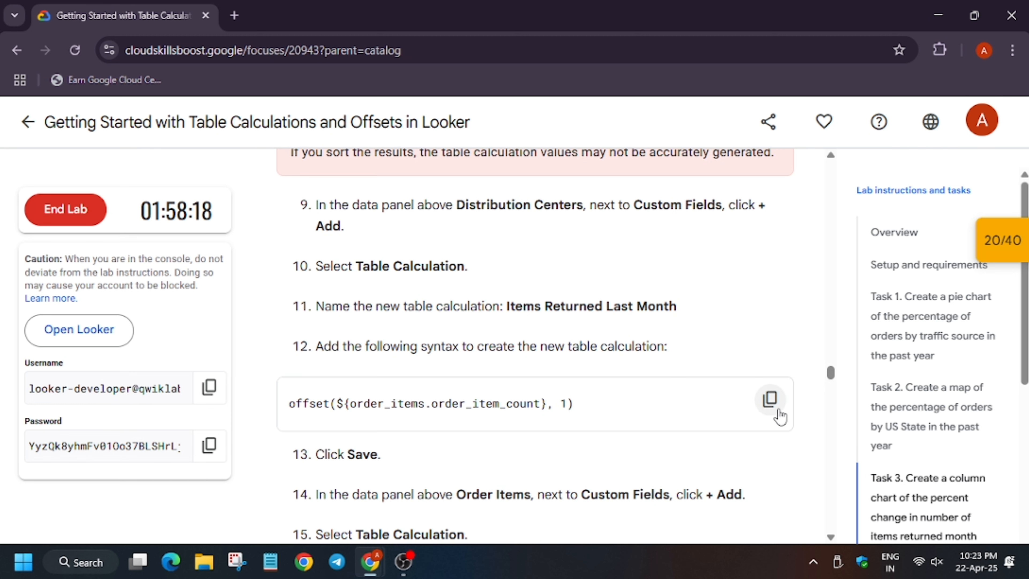
{"action": "left_click", "coordinate": [771, 399]}
{"action": "key", "text": "alt+Tab"}
{"action": "key", "text": "ctrl+v"}
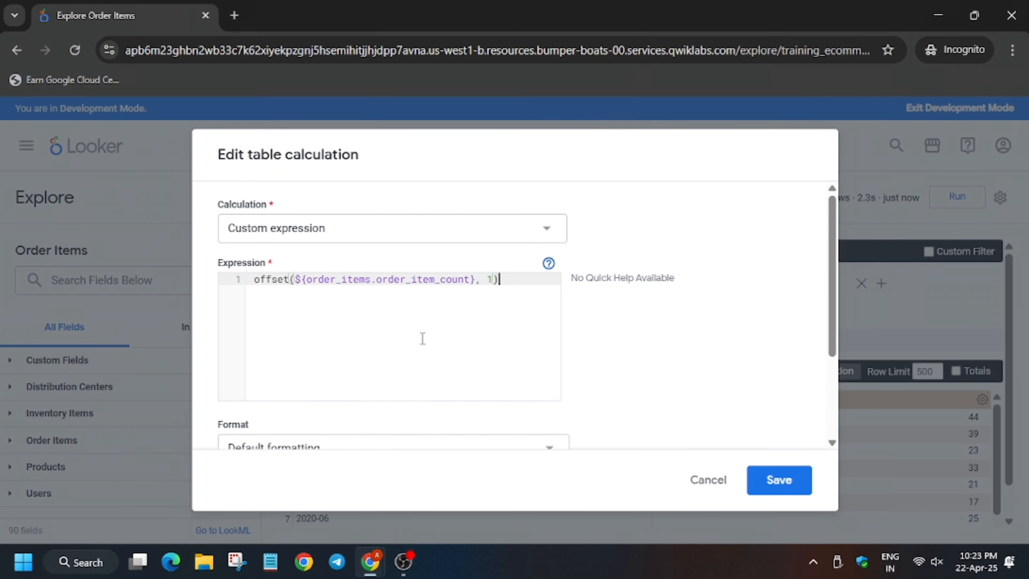
Format the table calculation as Percent with 1 decimal.
{"action": "scroll", "coordinate": [402, 333], "scroll_direction": "down", "scroll_amount": 3}
{"action": "left_click", "coordinate": [390, 326]}
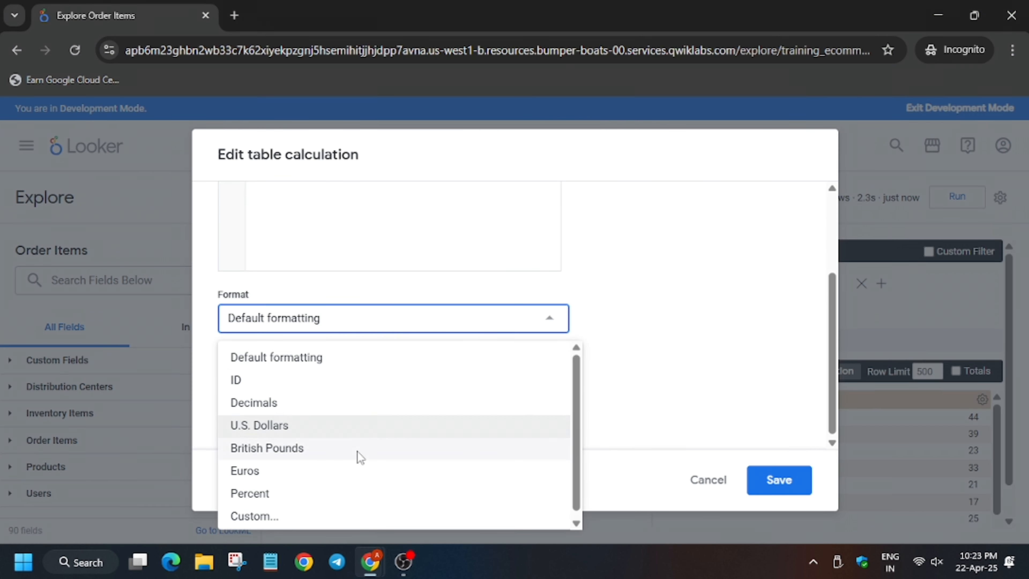
{"action": "left_click", "coordinate": [361, 497]}
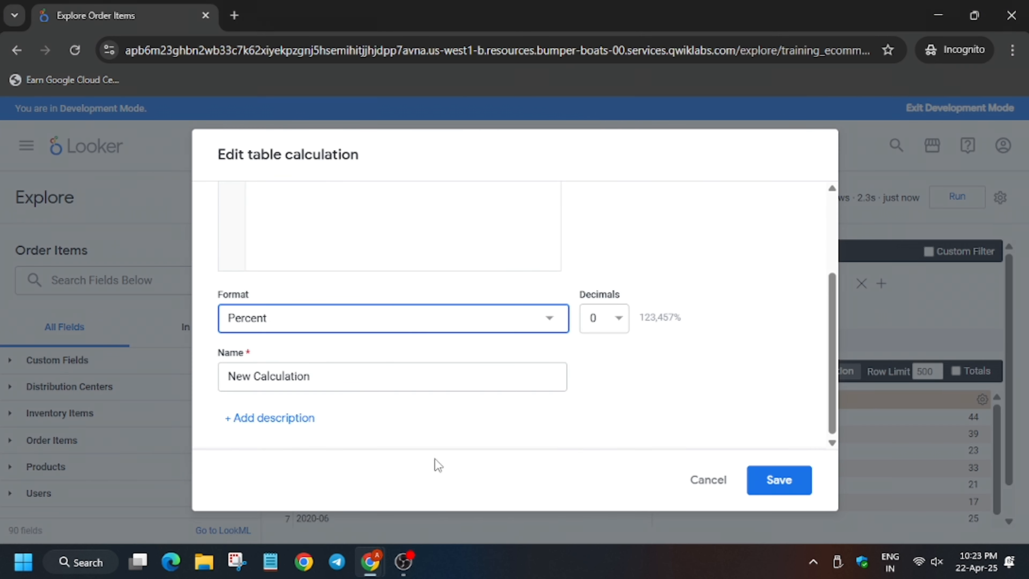
{"action": "left_click", "coordinate": [593, 322]}
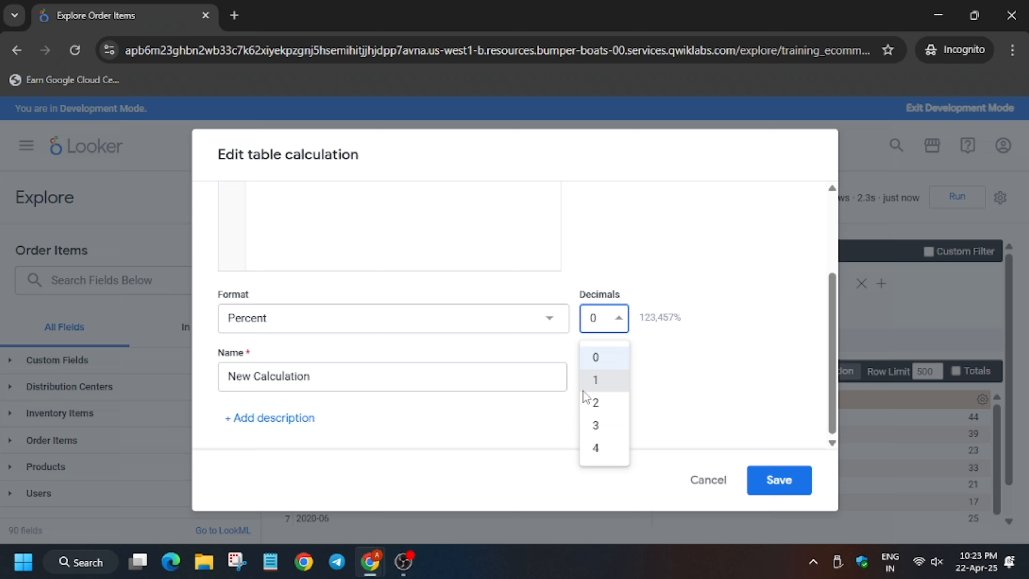
{"action": "left_click", "coordinate": [590, 379]}
Name the table calculation "Items Returned Last Month", copying the name from the lab page, and check the instructions that follow.
{"action": "key", "text": "alt+Tab"}
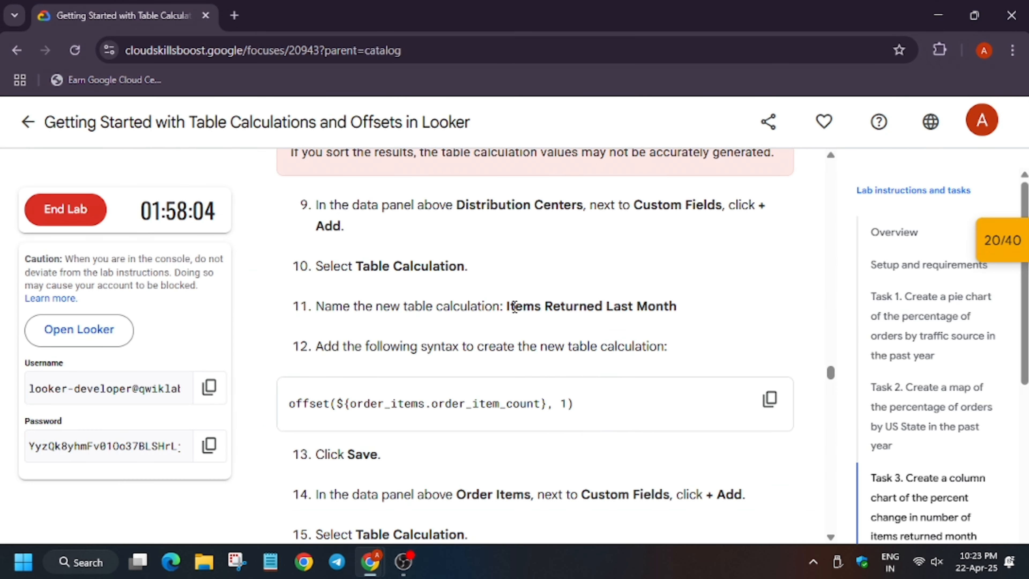
{"action": "left_click_drag", "start_coordinate": [506, 310], "coordinate": [695, 309]}
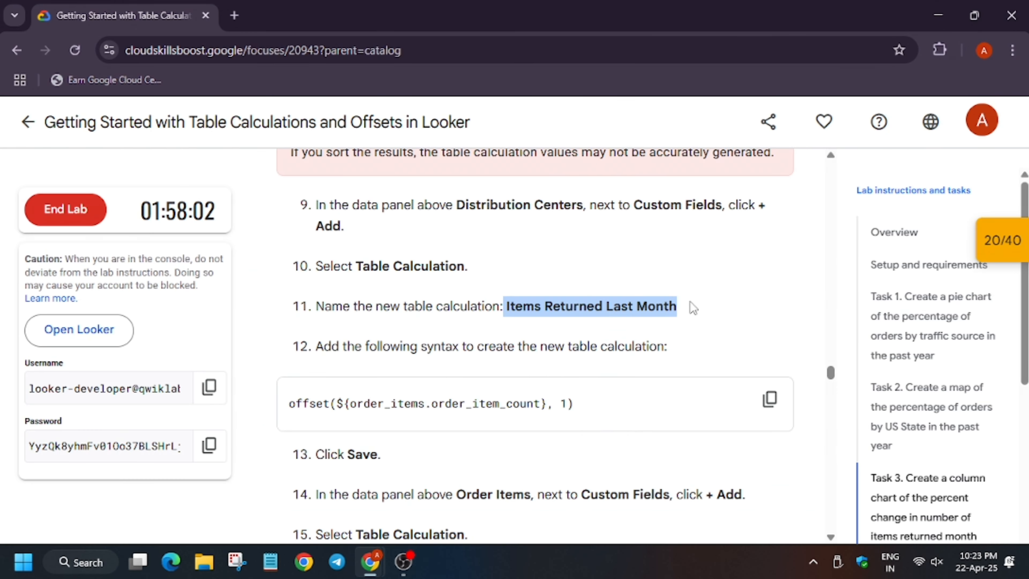
{"action": "key", "text": "alt+Tab"}
{"action": "key", "text": "alt+Tab"}
{"action": "left_click", "coordinate": [536, 309]}
{"action": "left_click_drag", "start_coordinate": [506, 309], "coordinate": [705, 312]}
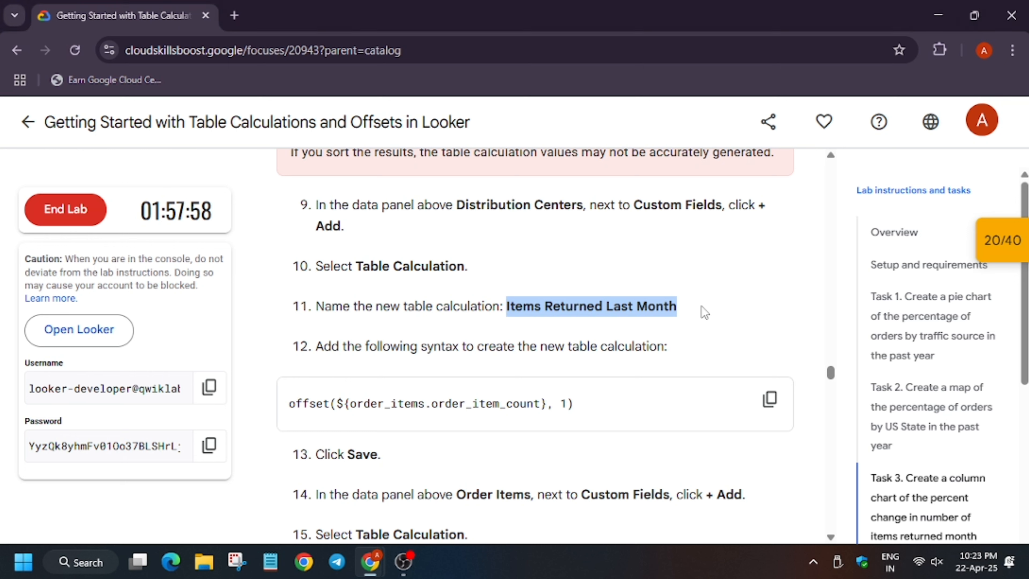
{"action": "key", "text": "alt+Tab"}
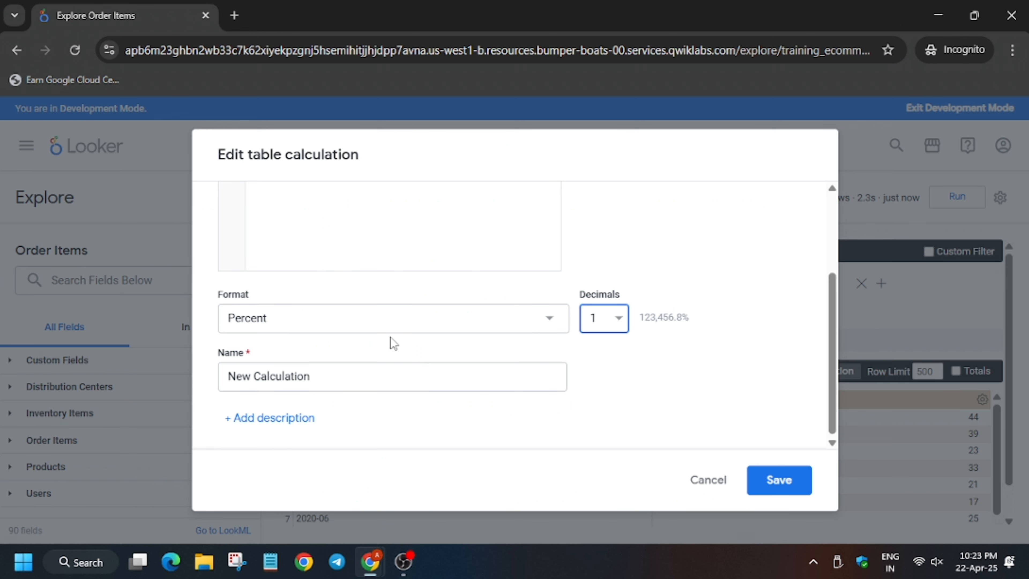
{"action": "triple_click", "coordinate": [362, 373]}
{"action": "key", "text": "ctrl+v"}
{"action": "key", "text": "alt+Tab"}
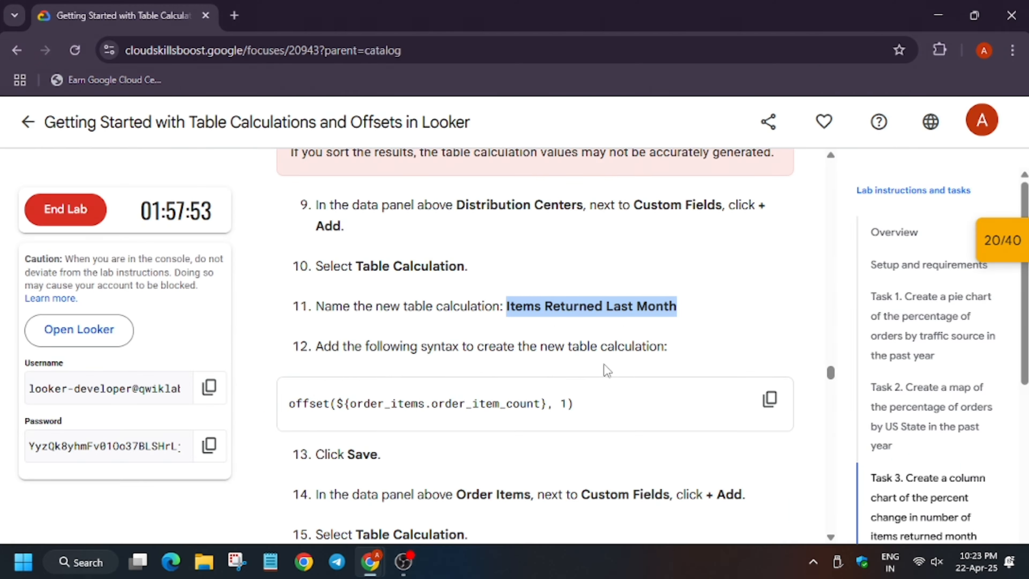
{"action": "scroll", "coordinate": [604, 367], "scroll_direction": "down", "scroll_amount": 4}
{"action": "key", "text": "alt+Tab"}
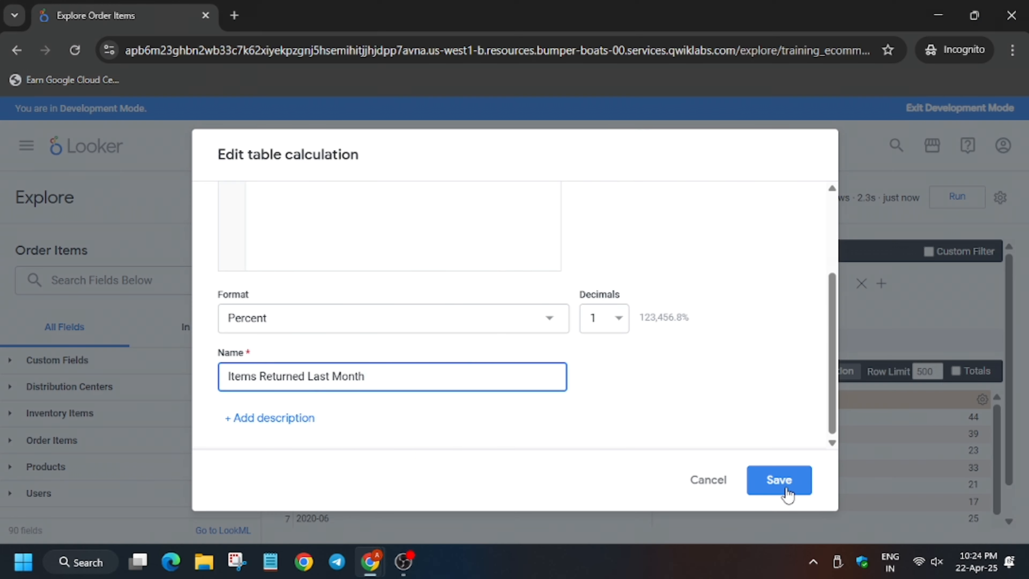
Save the "Items Returned Last Month" table calculation and copy the name "Diff From Last Month" from the lab page.
{"action": "left_click", "coordinate": [782, 486]}
{"action": "key", "text": "alt+Tab"}
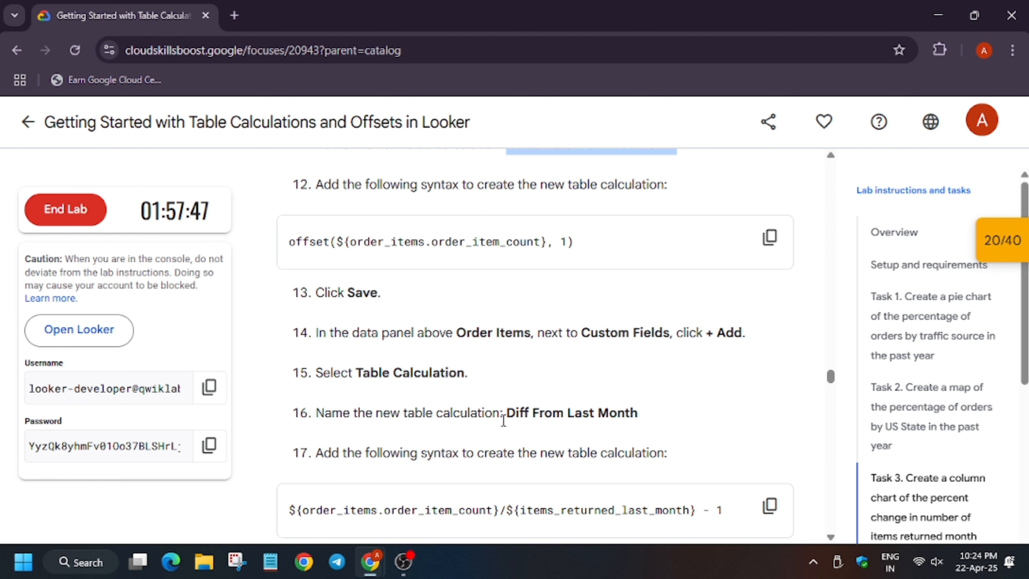
{"action": "left_click_drag", "start_coordinate": [504, 414], "coordinate": [587, 414]}
{"action": "left_click", "coordinate": [561, 414]}
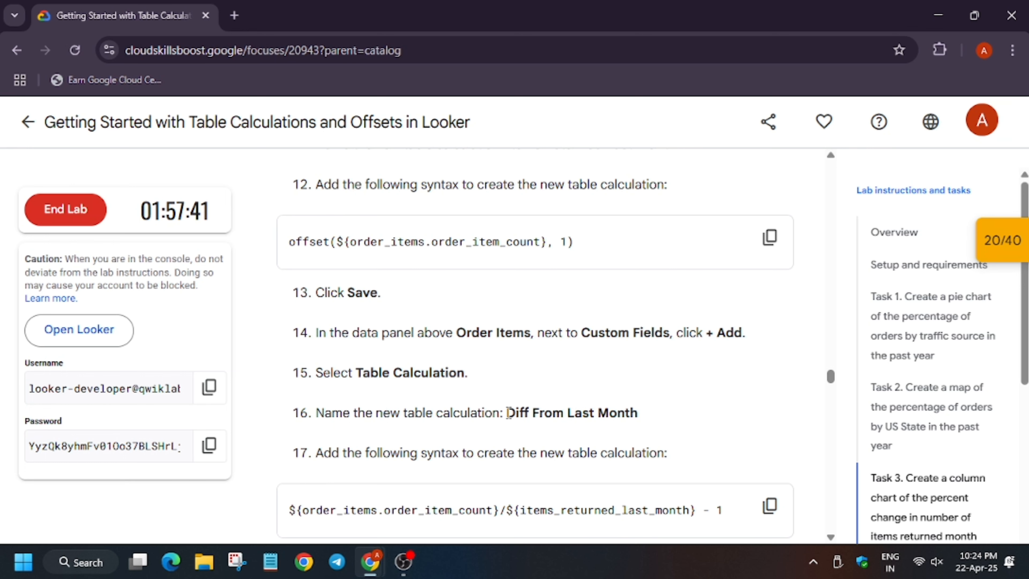
{"action": "left_click_drag", "start_coordinate": [507, 413], "coordinate": [646, 423]}
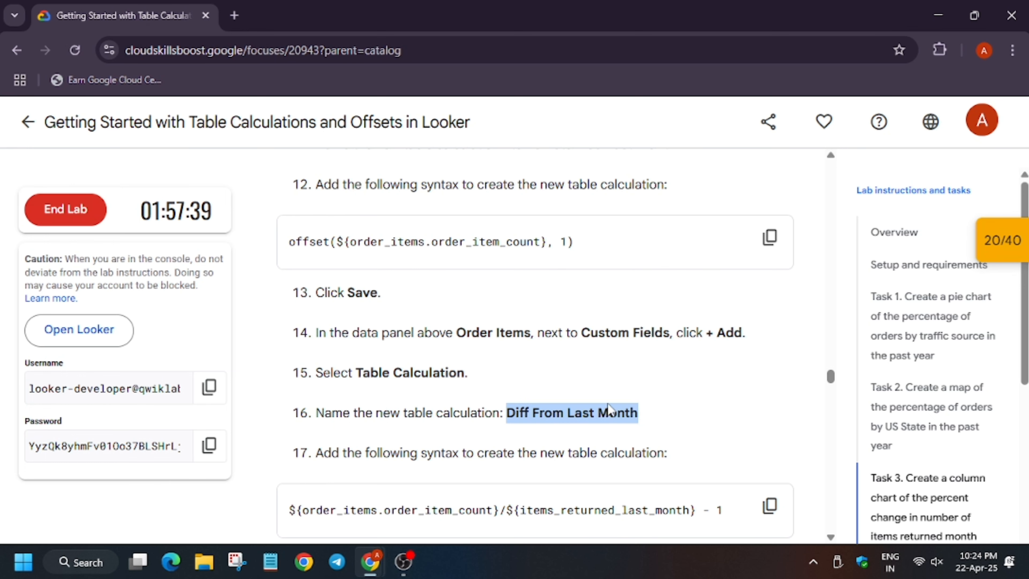
{"action": "key", "text": "alt+Tab"}
Start another custom table calculation and name it "Diff From Last Month".
{"action": "left_click", "coordinate": [207, 361]}
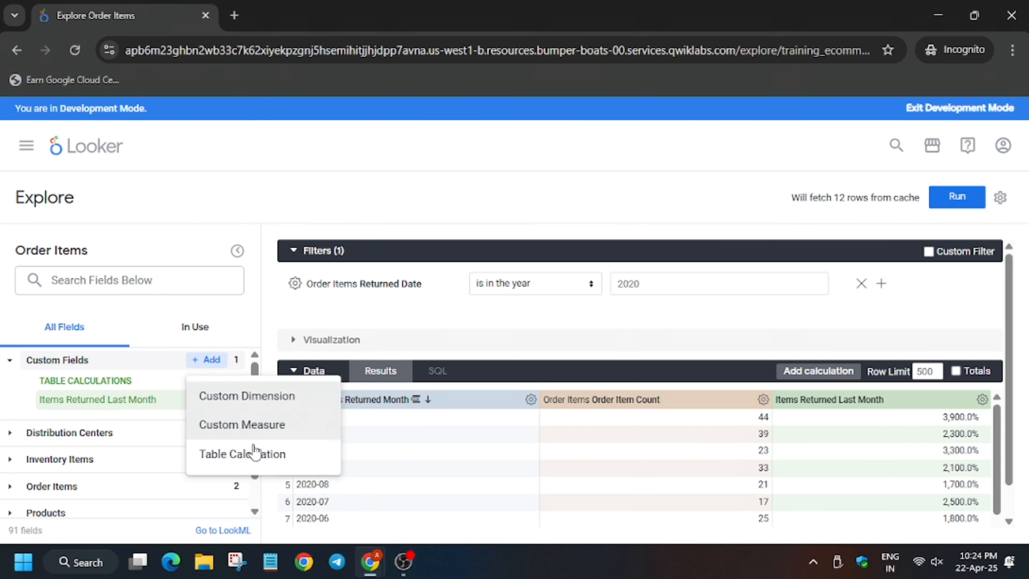
{"action": "left_click", "coordinate": [251, 453]}
{"action": "scroll", "coordinate": [441, 415], "scroll_direction": "down", "scroll_amount": 3}
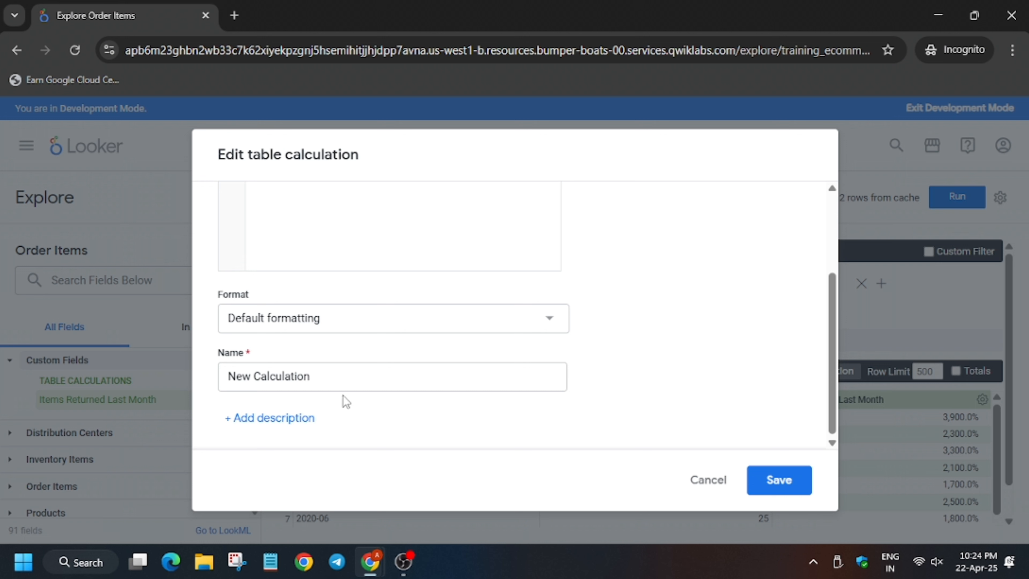
{"action": "triple_click", "coordinate": [342, 384]}
{"action": "key", "text": "ctrl+v"}
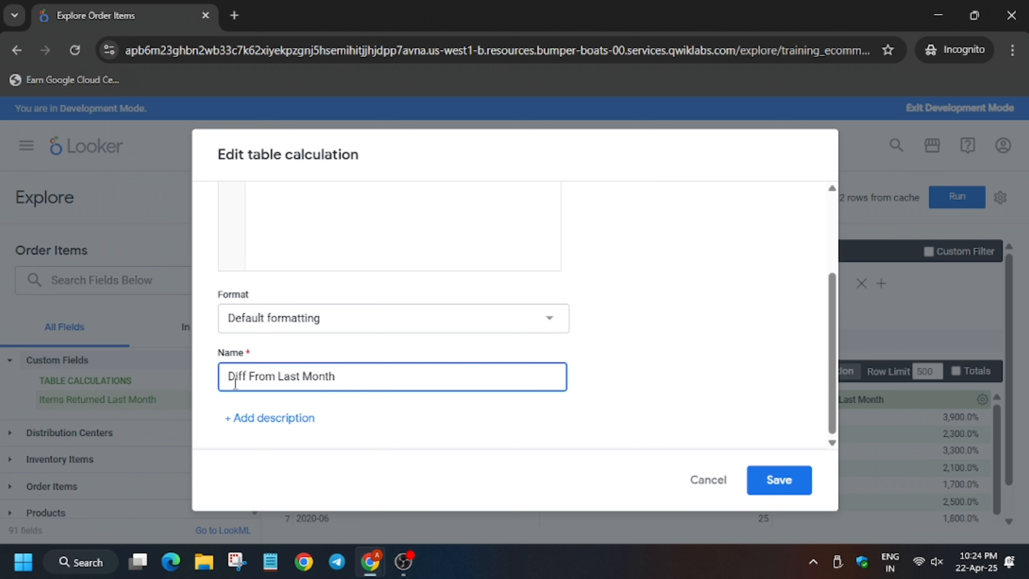
Format the "Diff From Last Month" calculation as Percent with 1 decimal.
{"action": "left_click", "coordinate": [386, 318]}
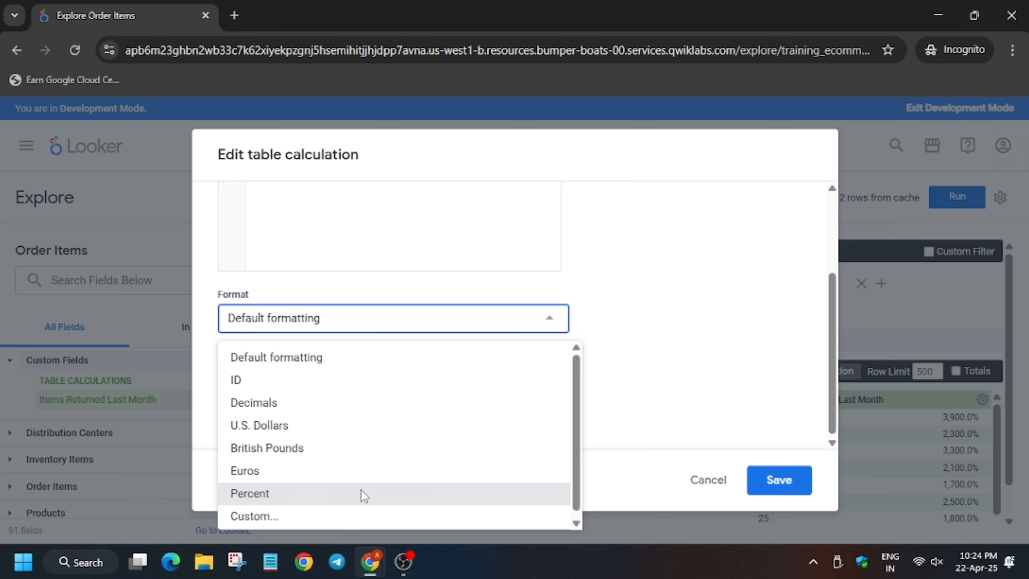
{"action": "left_click", "coordinate": [361, 493]}
{"action": "left_click", "coordinate": [593, 329]}
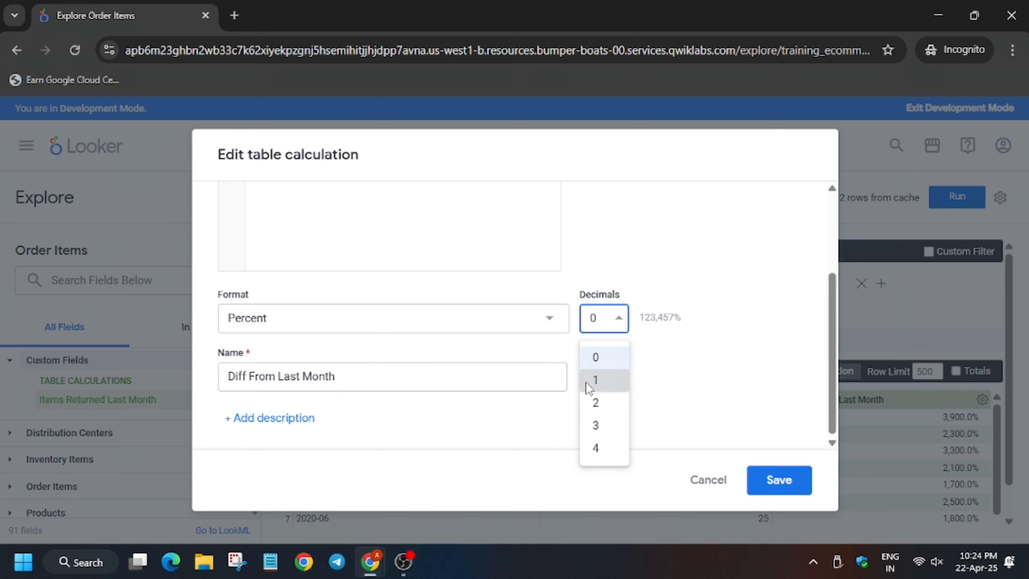
Enter the expression ${order_items.order_item_count}/${items_returned_last_month} - 1, copied from the lab instructions, and save the table calculation.
{"action": "key", "text": "alt+Tab"}
{"action": "scroll", "coordinate": [605, 401], "scroll_direction": "down", "scroll_amount": 2}
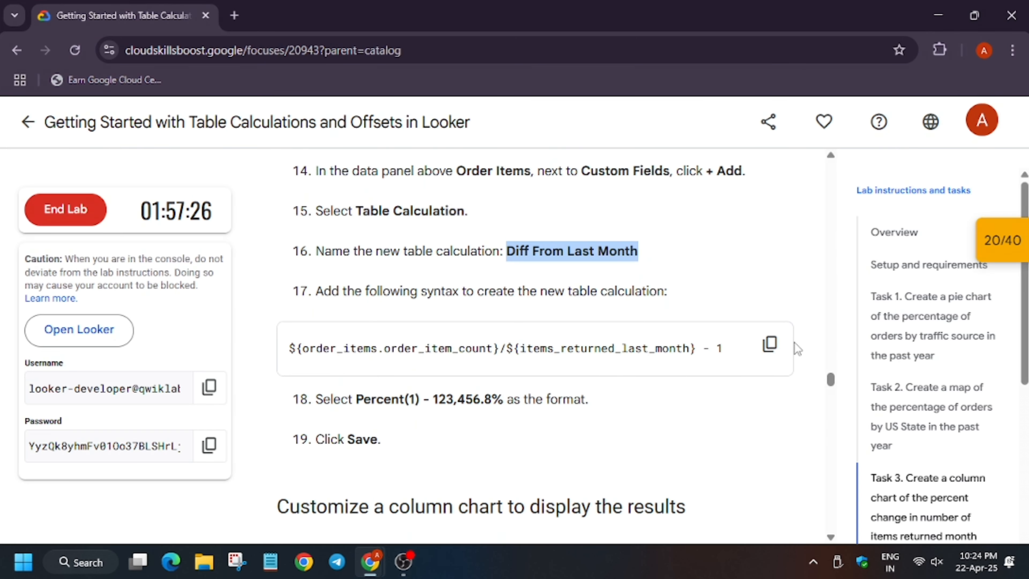
{"action": "left_click", "coordinate": [769, 343]}
{"action": "key", "text": "alt+Tab"}
{"action": "scroll", "coordinate": [429, 255], "scroll_direction": "up", "scroll_amount": 3}
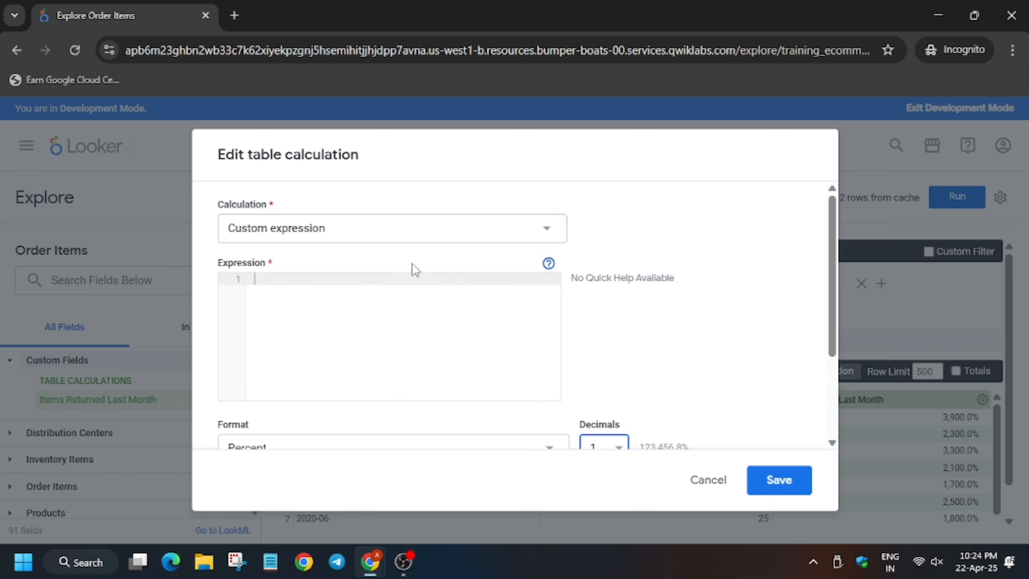
{"action": "left_click", "coordinate": [373, 295]}
{"action": "key", "text": "ctrl+v"}
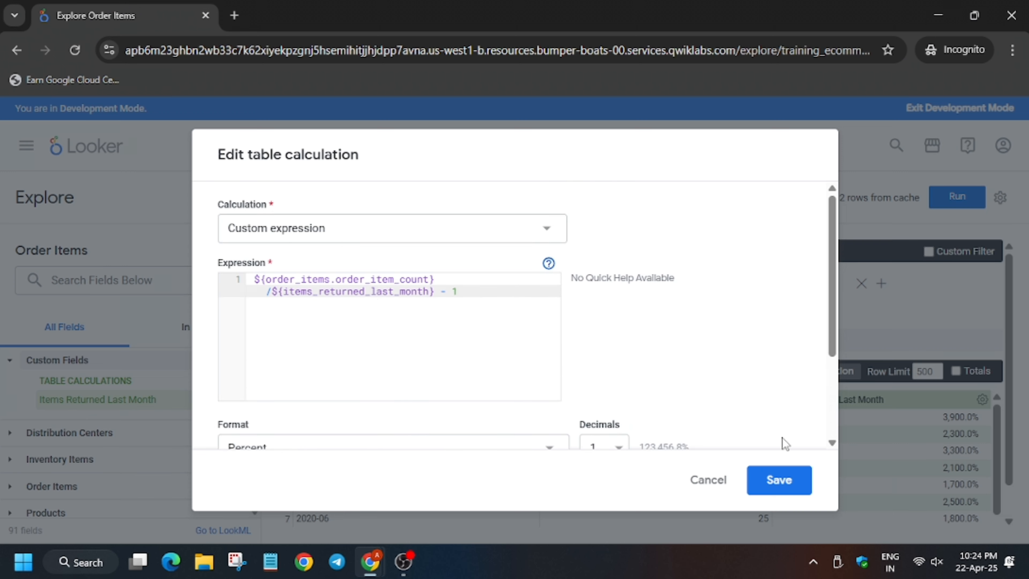
{"action": "left_click", "coordinate": [778, 480]}
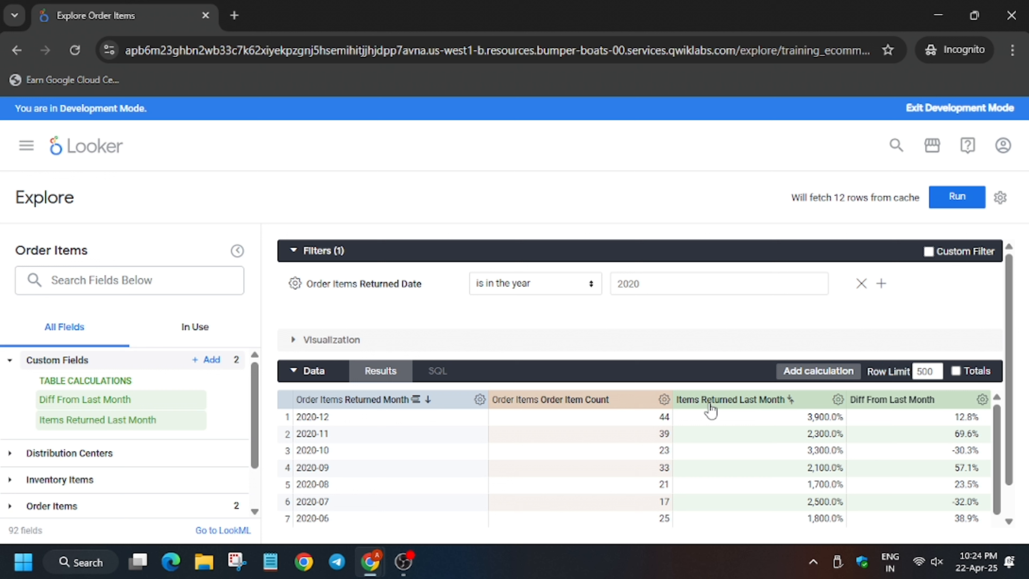
Hide the Items Returned Last Month and Diff From Last Month columns from the visualization.
{"action": "left_click", "coordinate": [837, 400]}
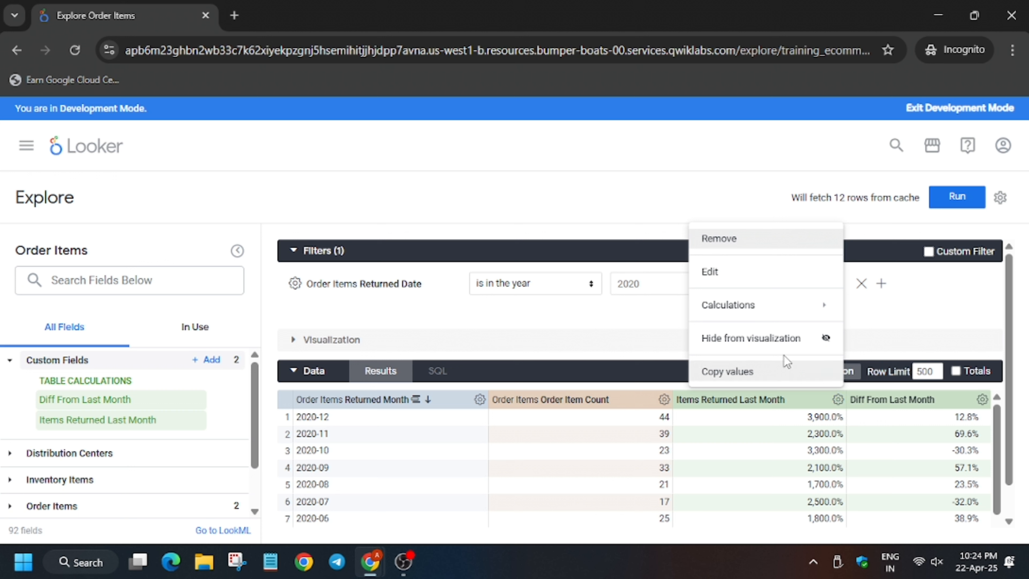
{"action": "left_click", "coordinate": [786, 341]}
{"action": "left_click", "coordinate": [981, 399]}
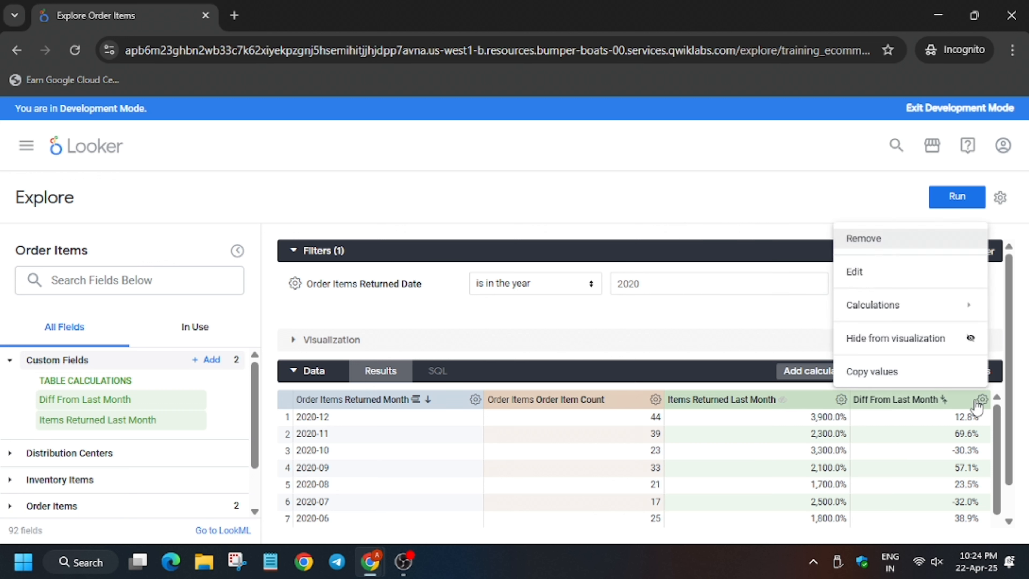
{"action": "left_click", "coordinate": [932, 347]}
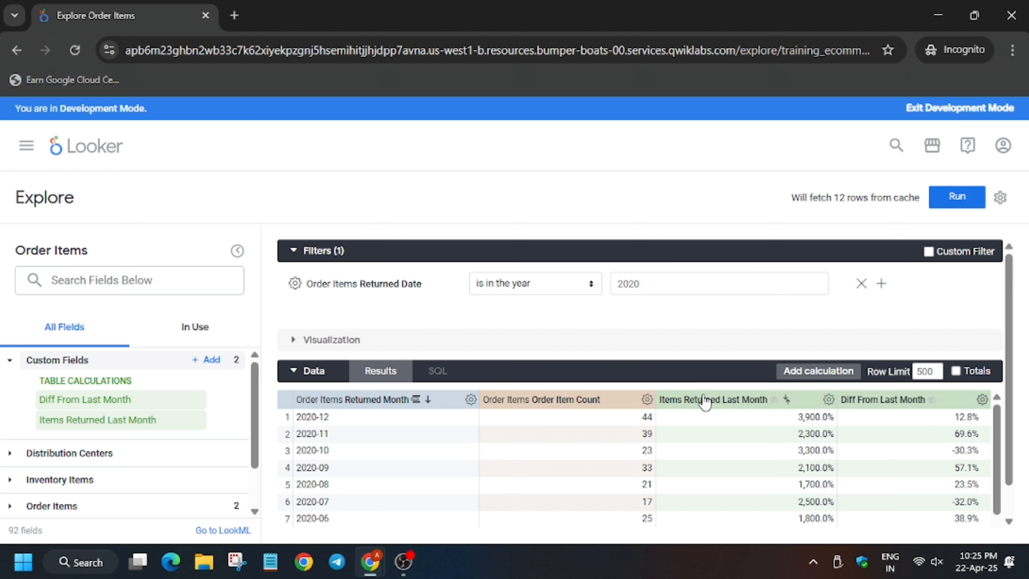
Expand the visualization and open its Y-axis settings at the axis name.
{"action": "scroll", "coordinate": [604, 385], "scroll_direction": "down", "scroll_amount": 1}
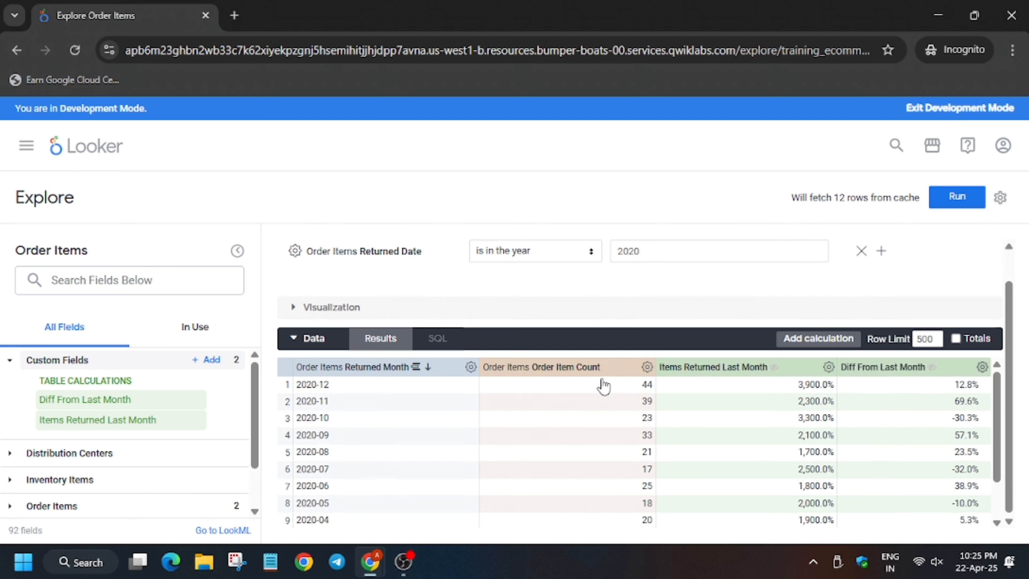
{"action": "mouse_move", "coordinate": [421, 375]}
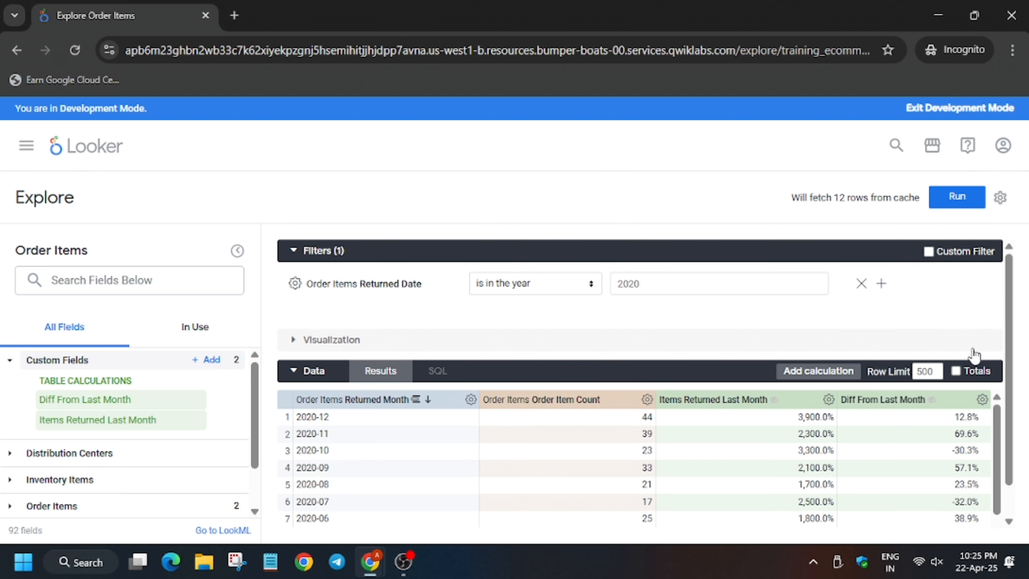
{"action": "left_click", "coordinate": [971, 346]}
{"action": "left_click", "coordinate": [974, 339]}
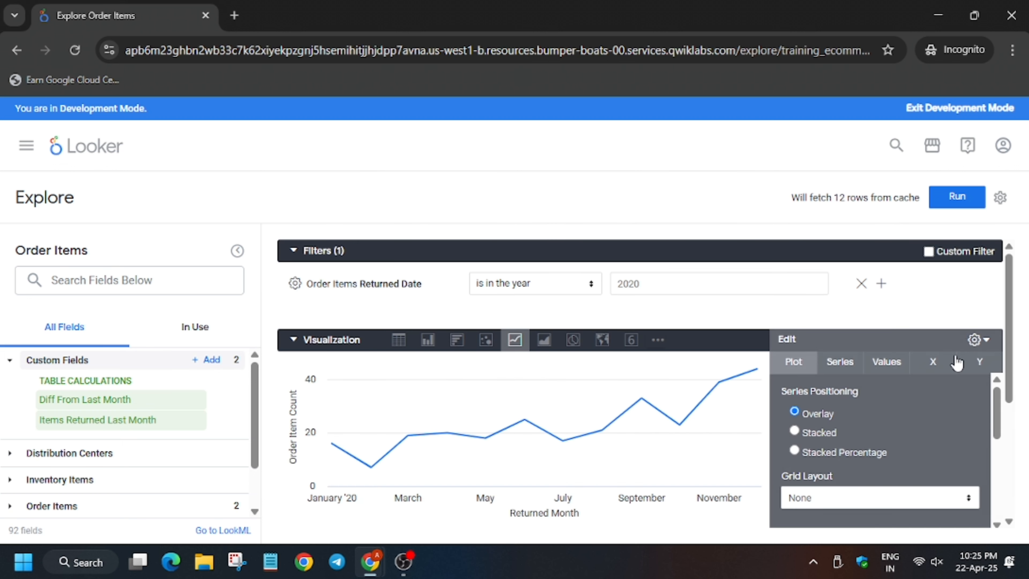
{"action": "left_click", "coordinate": [969, 363]}
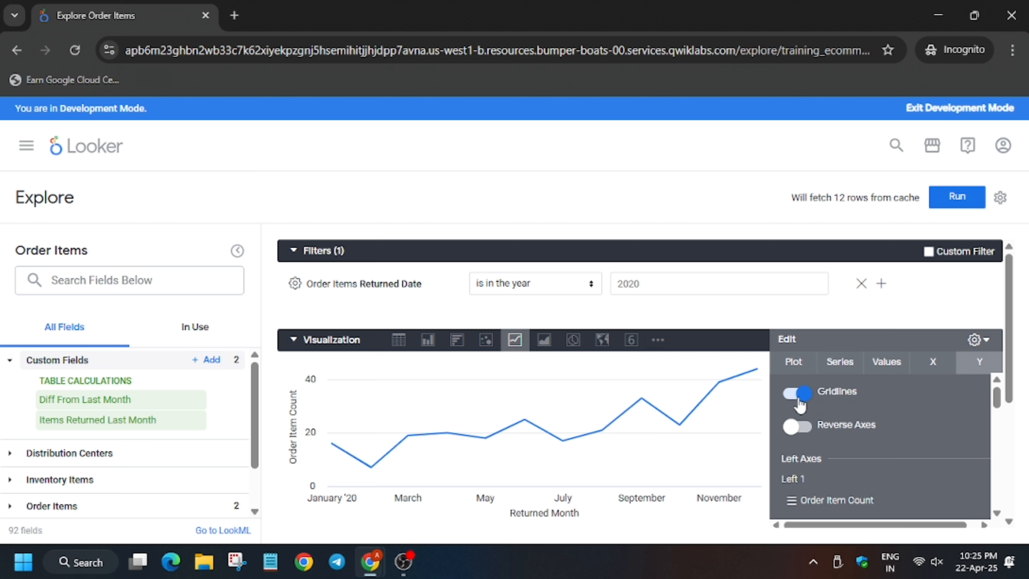
{"action": "scroll", "coordinate": [885, 466], "scroll_direction": "down", "scroll_amount": 5}
{"action": "scroll", "coordinate": [885, 469], "scroll_direction": "down", "scroll_amount": 5}
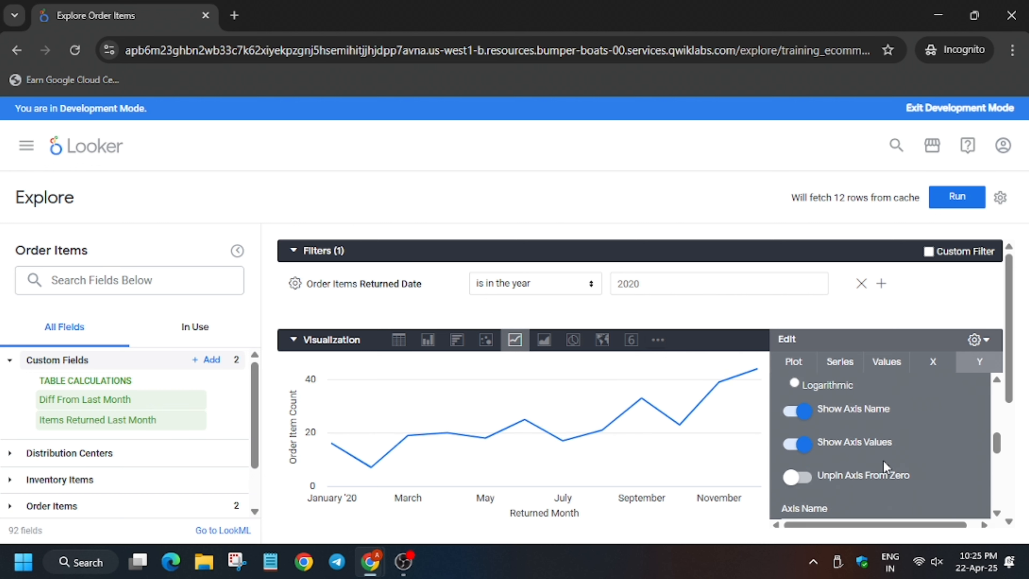
{"action": "scroll", "coordinate": [884, 462], "scroll_direction": "up", "scroll_amount": 2}
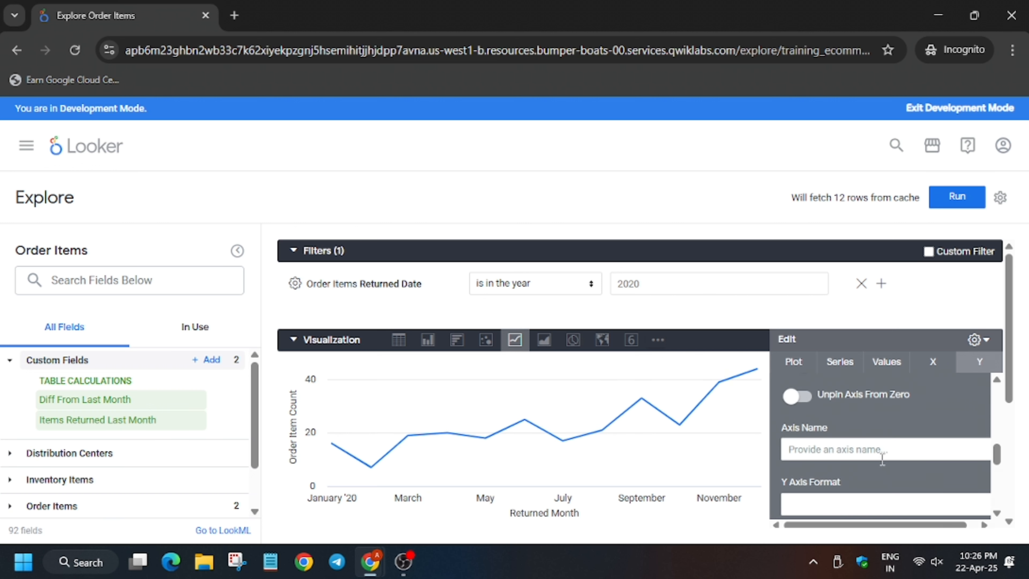
Set the Y-axis name to "Difference From Previous Month", copied from the lab instructions, and close the visualization settings.
{"action": "key", "text": "alt+Tab"}
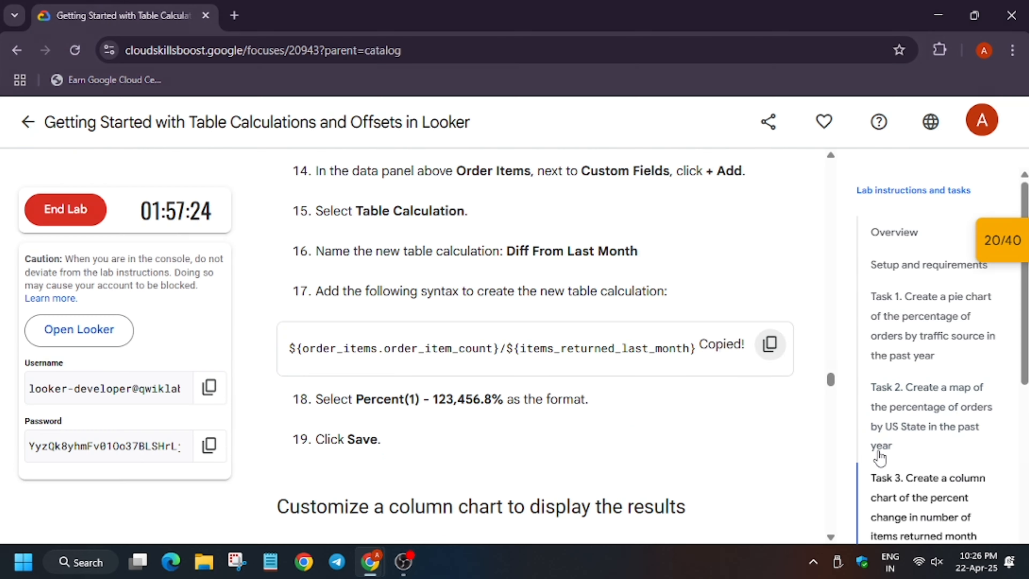
{"action": "scroll", "coordinate": [430, 414], "scroll_direction": "down", "scroll_amount": 7}
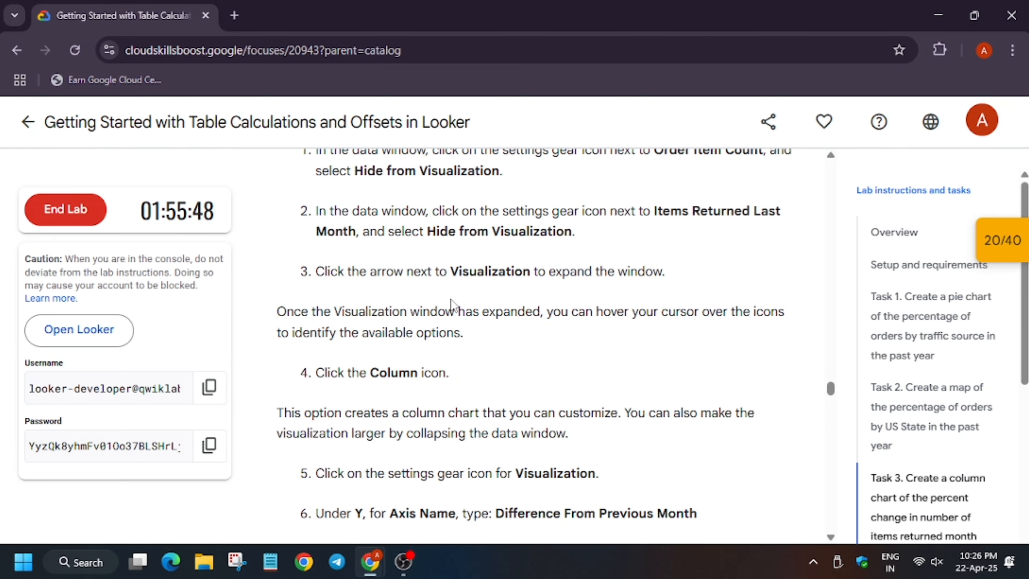
{"action": "scroll", "coordinate": [451, 302], "scroll_direction": "down", "scroll_amount": 7}
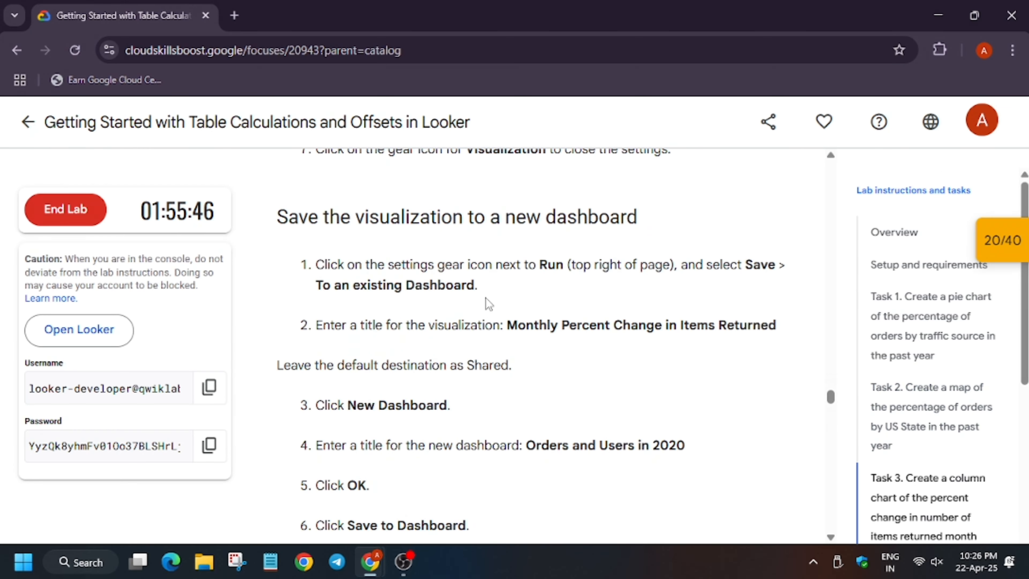
{"action": "scroll", "coordinate": [464, 287], "scroll_direction": "up", "scroll_amount": 5}
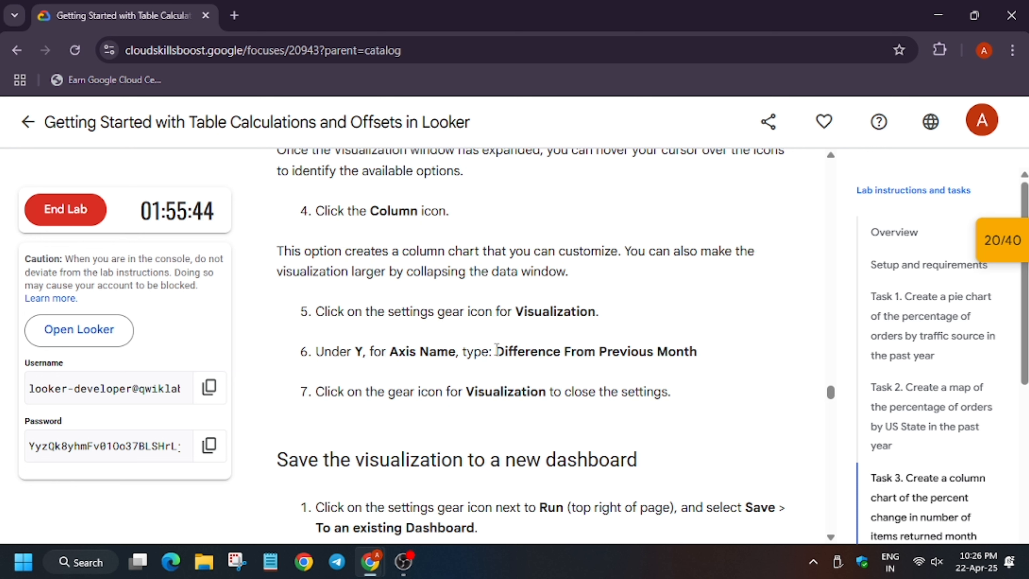
{"action": "left_click_drag", "start_coordinate": [494, 351], "coordinate": [715, 367]}
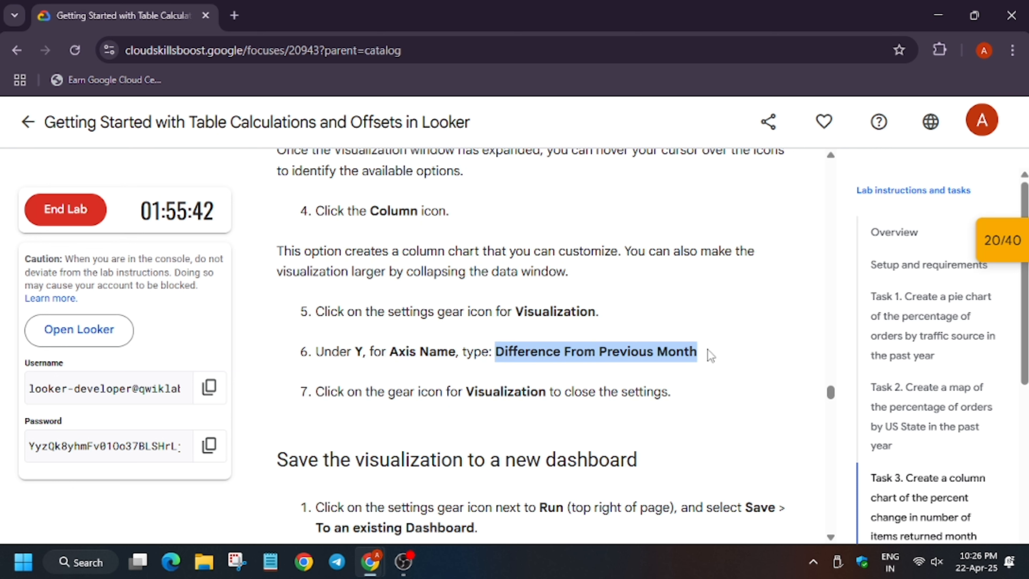
{"action": "key", "text": "ctrl+c"}
{"action": "key", "text": "alt+Tab"}
{"action": "left_click", "coordinate": [863, 449]}
{"action": "key", "text": "ctrl+v"}
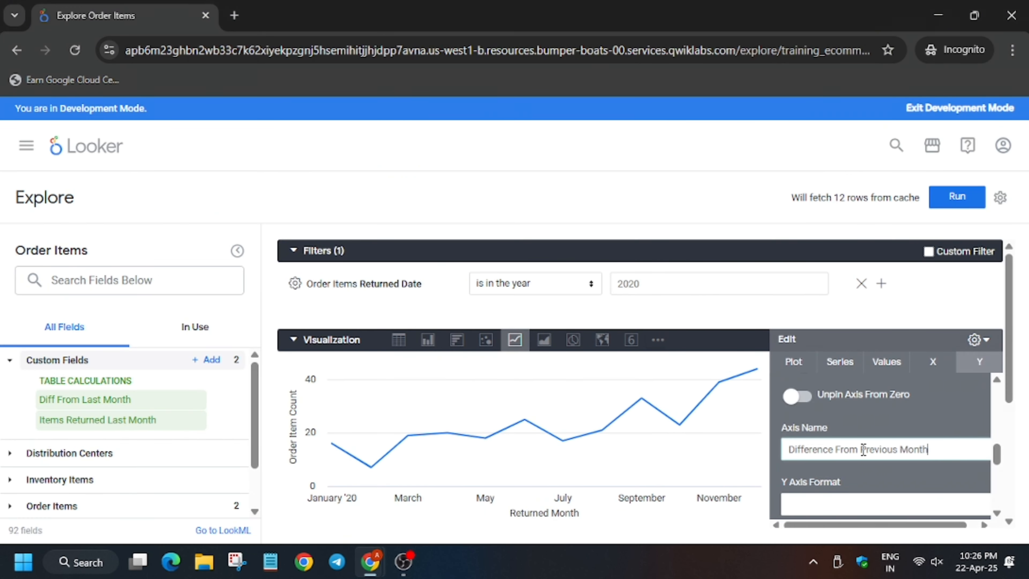
{"action": "left_click", "coordinate": [973, 339]}
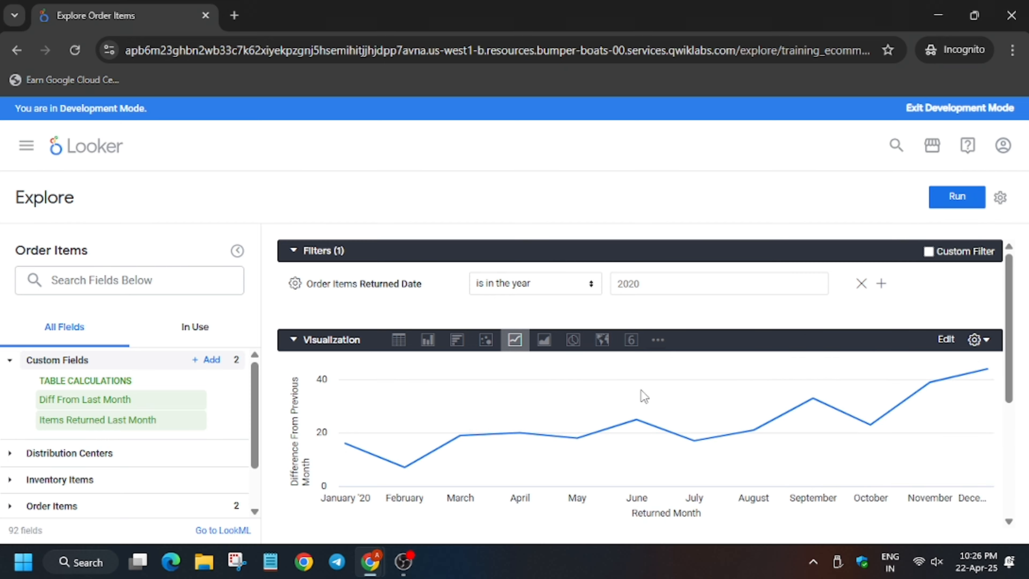
Check the lab's instructions for saving the visualization and run the query again.
{"action": "key", "text": "alt+Tab"}
{"action": "scroll", "coordinate": [550, 417], "scroll_direction": "down", "scroll_amount": 4}
{"action": "key", "text": "alt+Tab"}
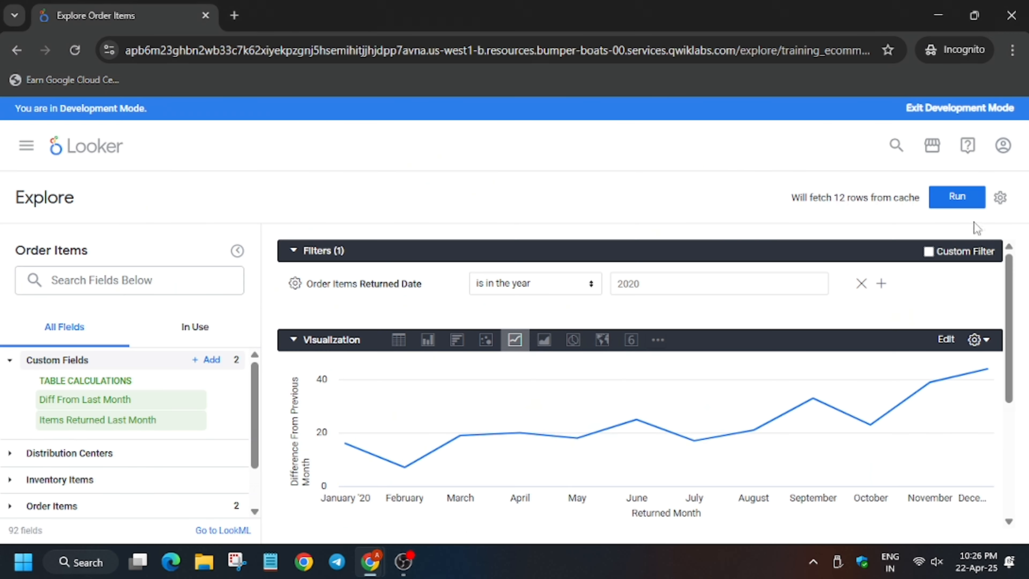
{"action": "left_click", "coordinate": [971, 209]}
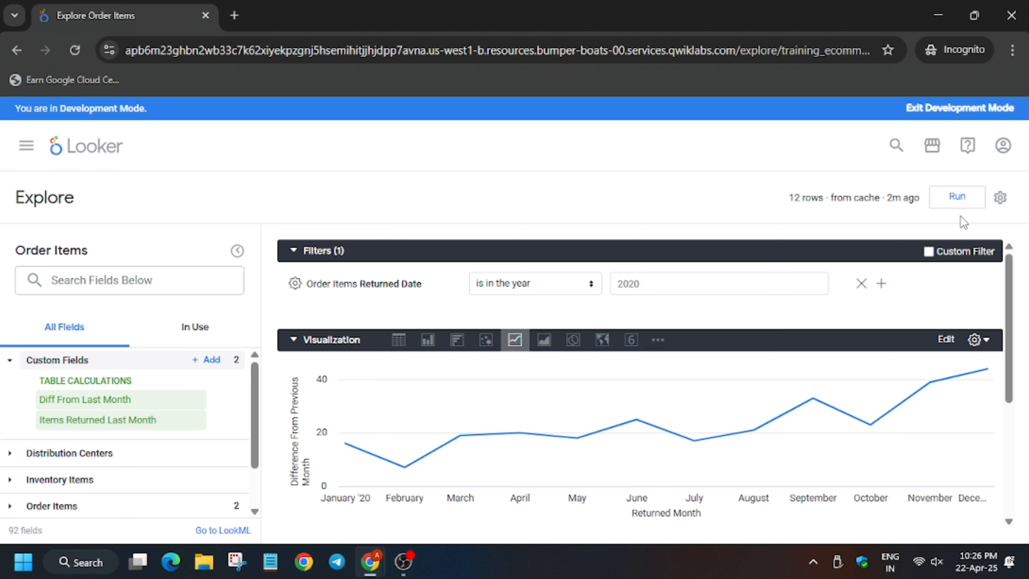
Start saving the visualization to an existing dashboard and title the tile "Monthly Percent Change in Items Returned", copied from the lab page.
{"action": "left_click", "coordinate": [1000, 198]}
{"action": "mouse_move", "coordinate": [917, 244]}
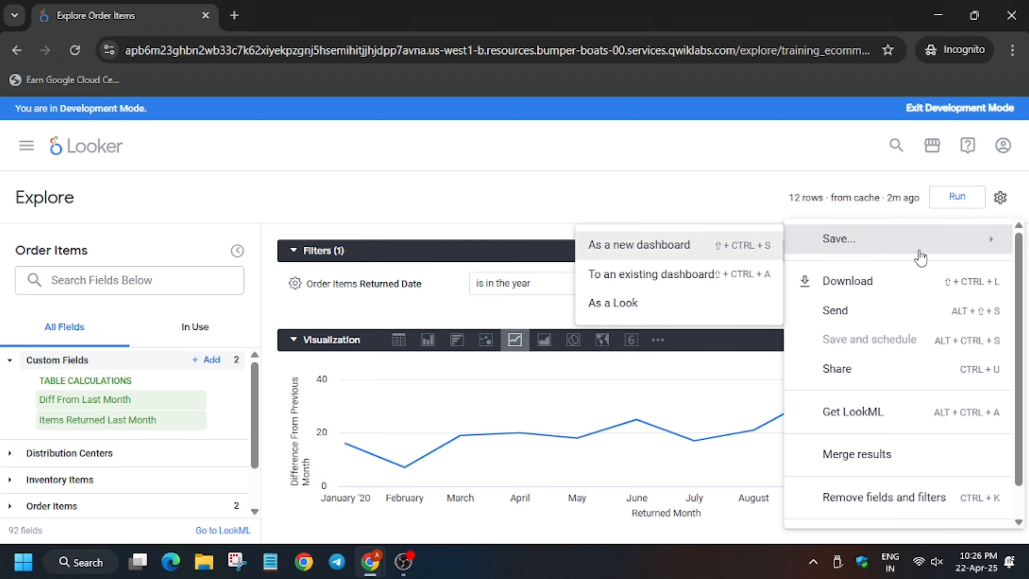
{"action": "left_click", "coordinate": [667, 280]}
{"action": "key", "text": "alt+Tab"}
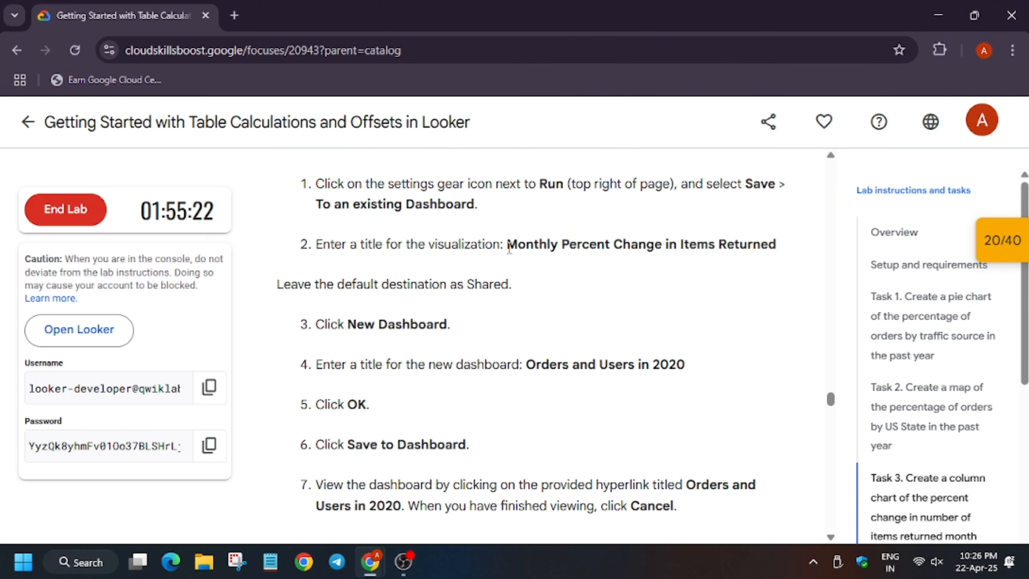
{"action": "left_click_drag", "start_coordinate": [506, 246], "coordinate": [777, 248]}
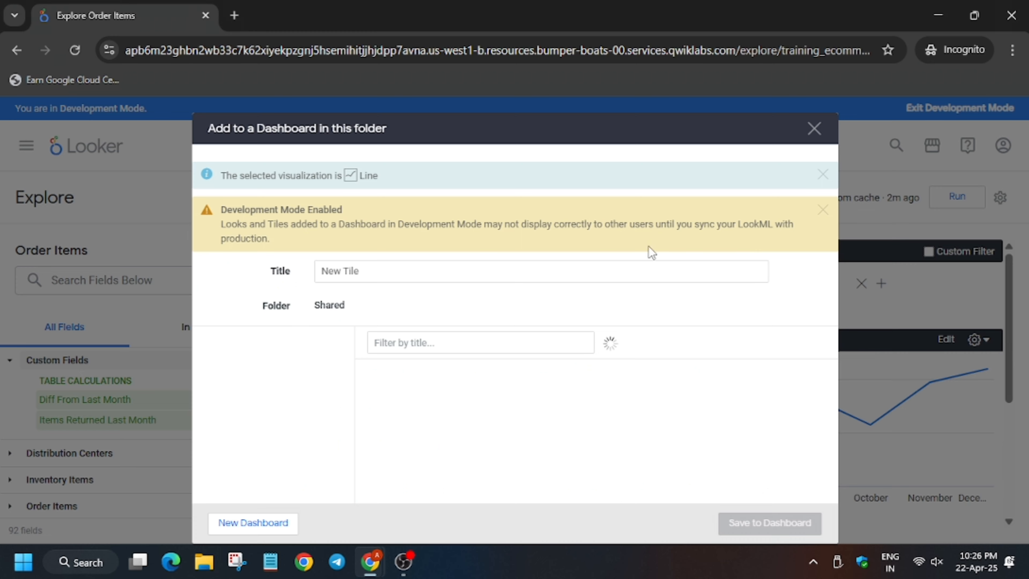
{"action": "key", "text": "alt+Tab"}
{"action": "double_click", "coordinate": [465, 279]}
{"action": "key", "text": "ctrl+a"}
{"action": "key", "text": "ctrl+v"}
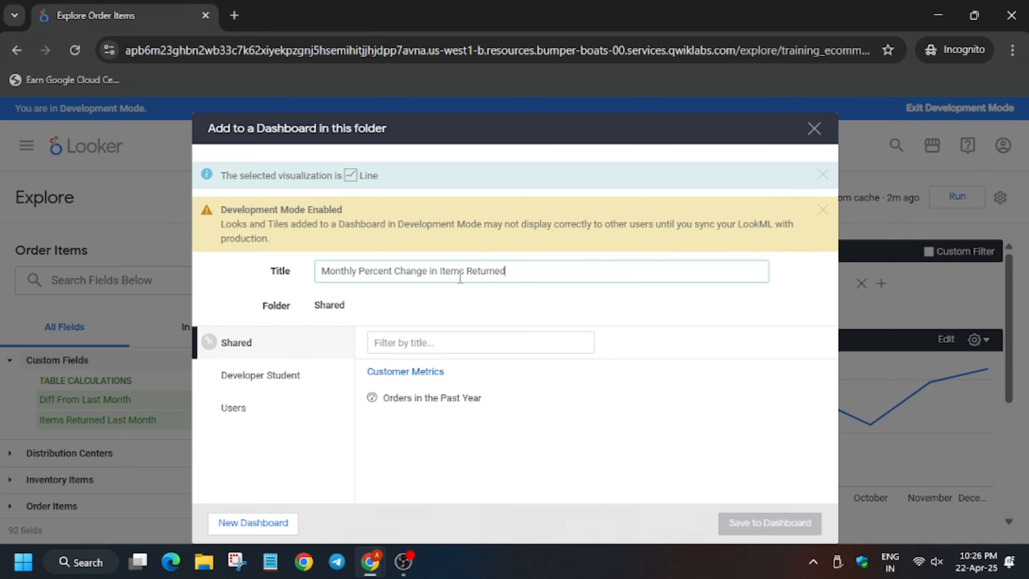
Create a new shared dashboard named "Orders and Users in 2020", copied from the lab instructions, and save the tile to it.
{"action": "key", "text": "alt+Tab"}
{"action": "left_click_drag", "start_coordinate": [526, 363], "coordinate": [733, 388]}
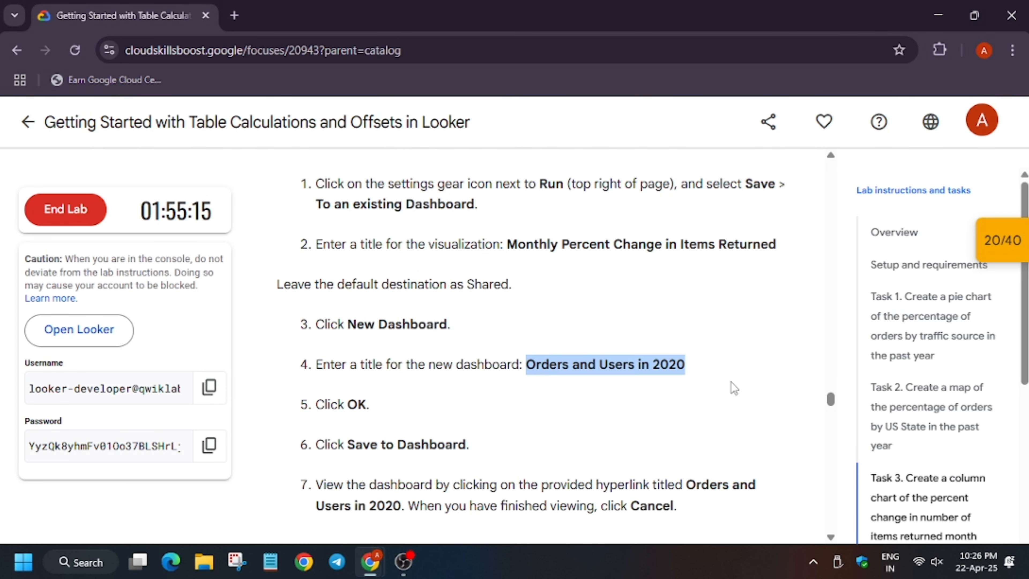
{"action": "key", "text": "alt+Tab"}
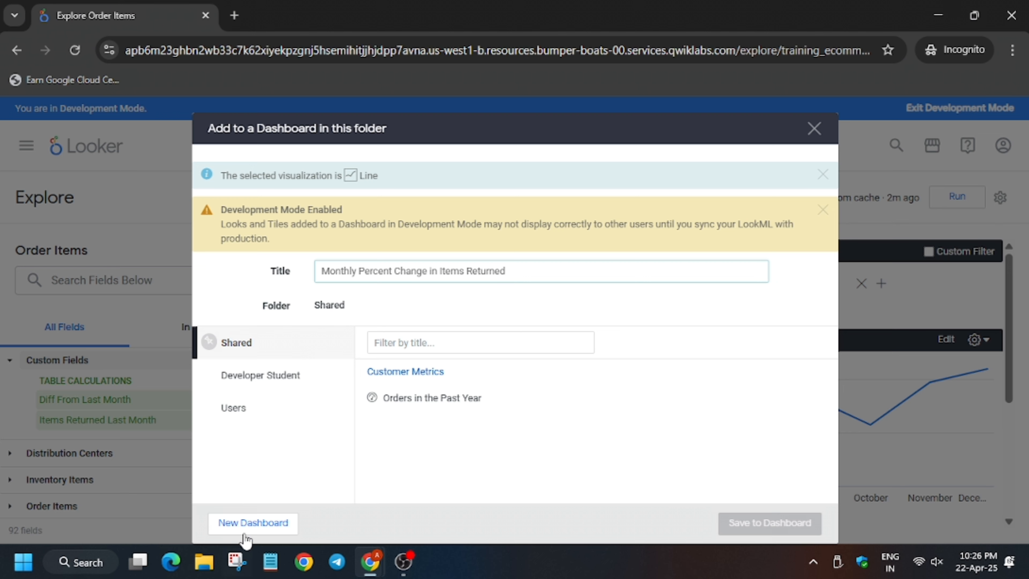
{"action": "left_click", "coordinate": [243, 522]}
{"action": "key", "text": "ctrl+v"}
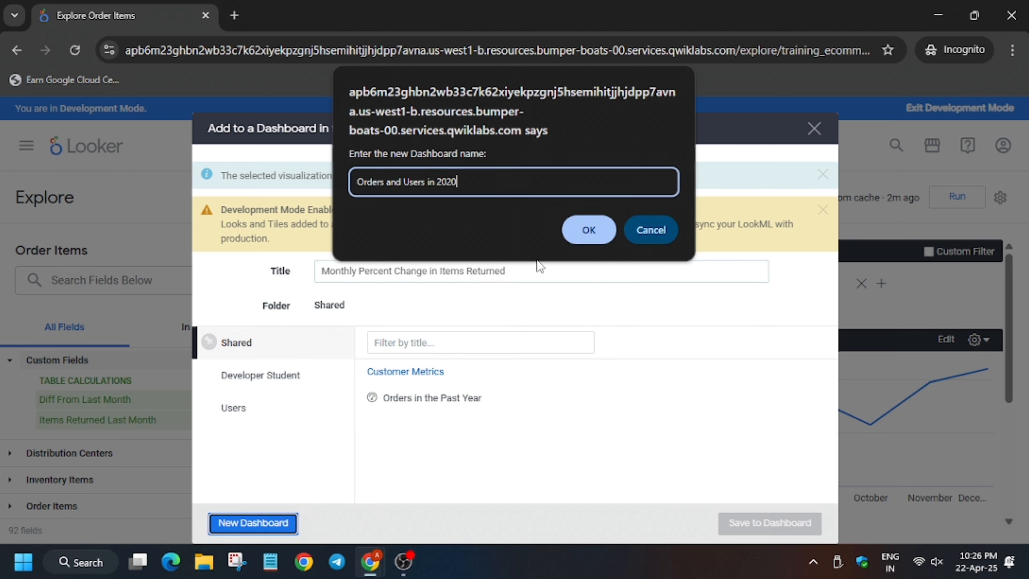
{"action": "left_click", "coordinate": [569, 240]}
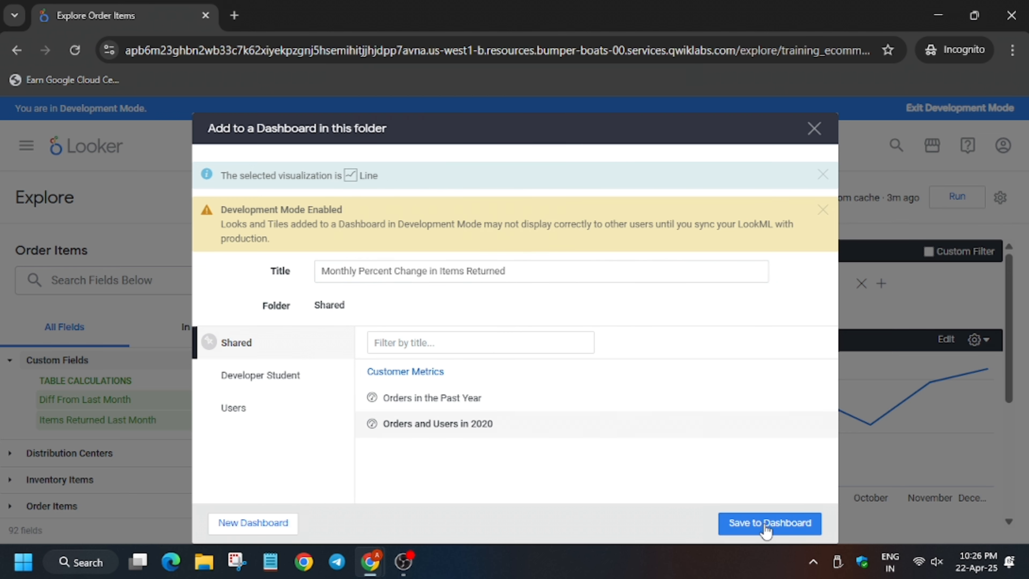
{"action": "left_click", "coordinate": [742, 524]}
Check the lab progress for the Task 3 column chart of monthly percent change in items returned, and run the check again.
{"action": "key", "text": "alt+Tab"}
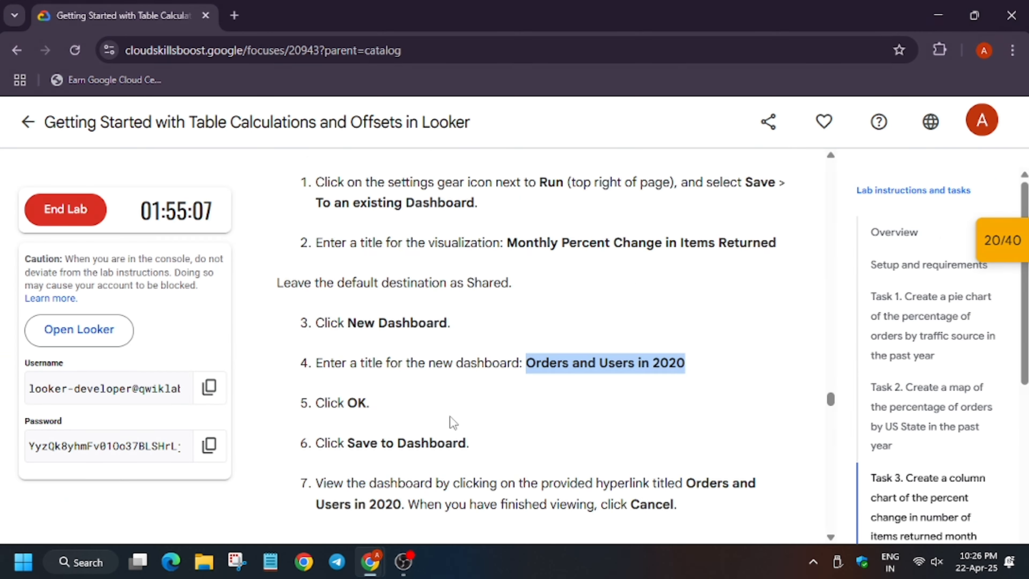
{"action": "scroll", "coordinate": [448, 416], "scroll_direction": "down", "scroll_amount": 5}
{"action": "scroll", "coordinate": [448, 416], "scroll_direction": "down", "scroll_amount": 6}
{"action": "left_click", "coordinate": [416, 448]}
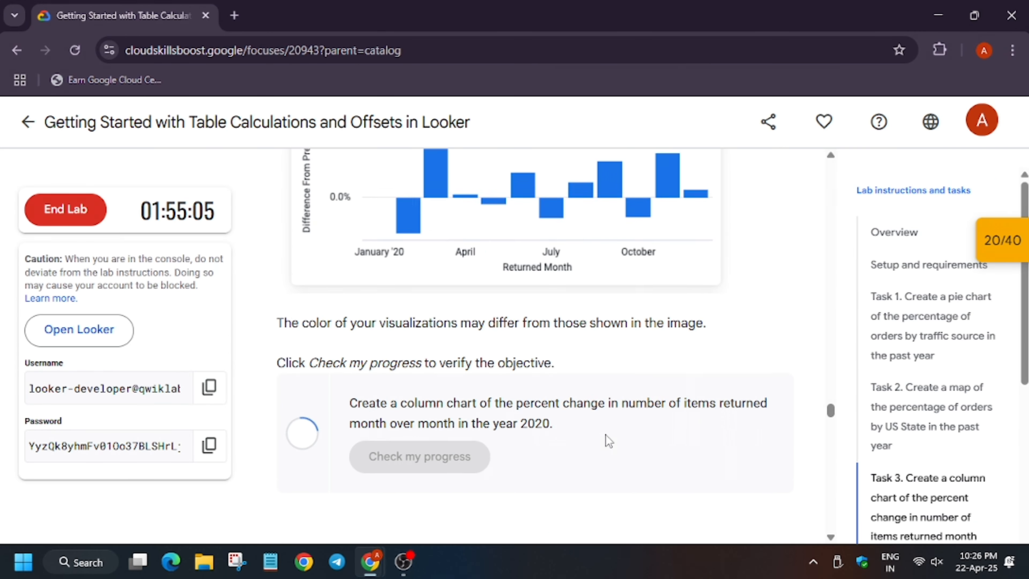
{"action": "scroll", "coordinate": [605, 433], "scroll_direction": "up", "scroll_amount": 6}
{"action": "scroll", "coordinate": [605, 434], "scroll_direction": "down", "scroll_amount": 6}
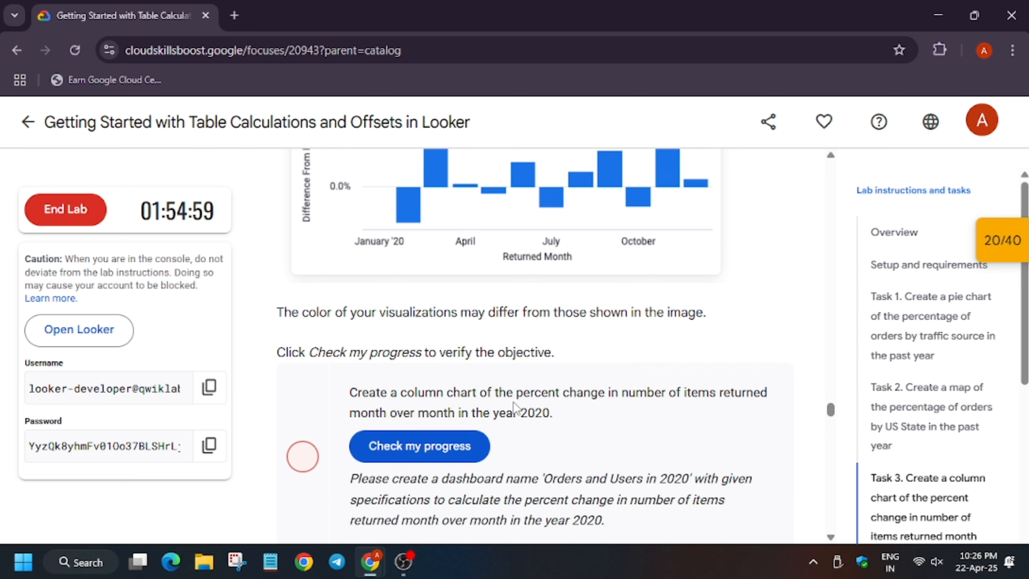
{"action": "left_click", "coordinate": [409, 446]}
Change the Looker visualization to a column chart and check the lab's Task 3 progress again.
{"action": "key", "text": "alt+Tab"}
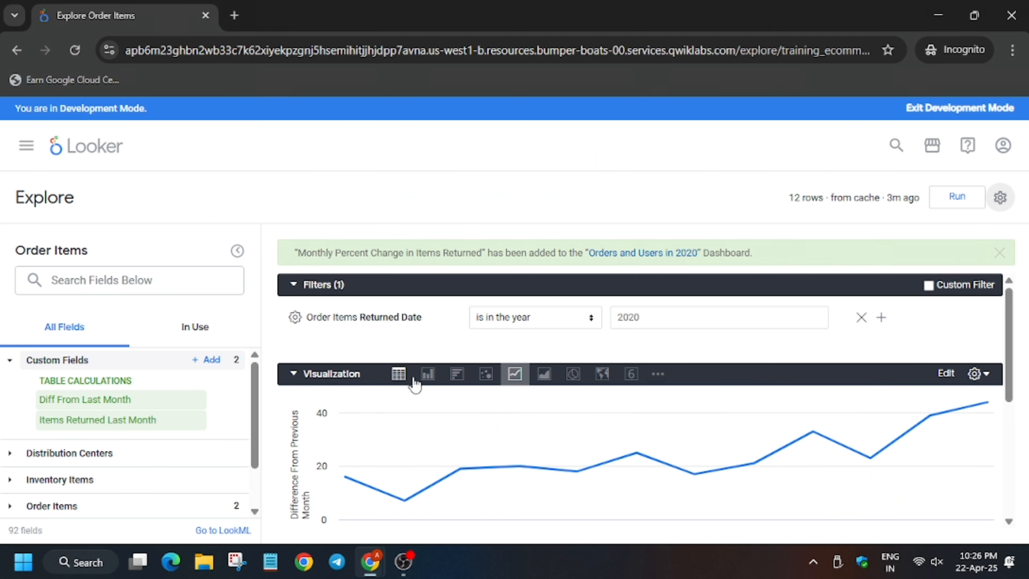
{"action": "left_click", "coordinate": [429, 377]}
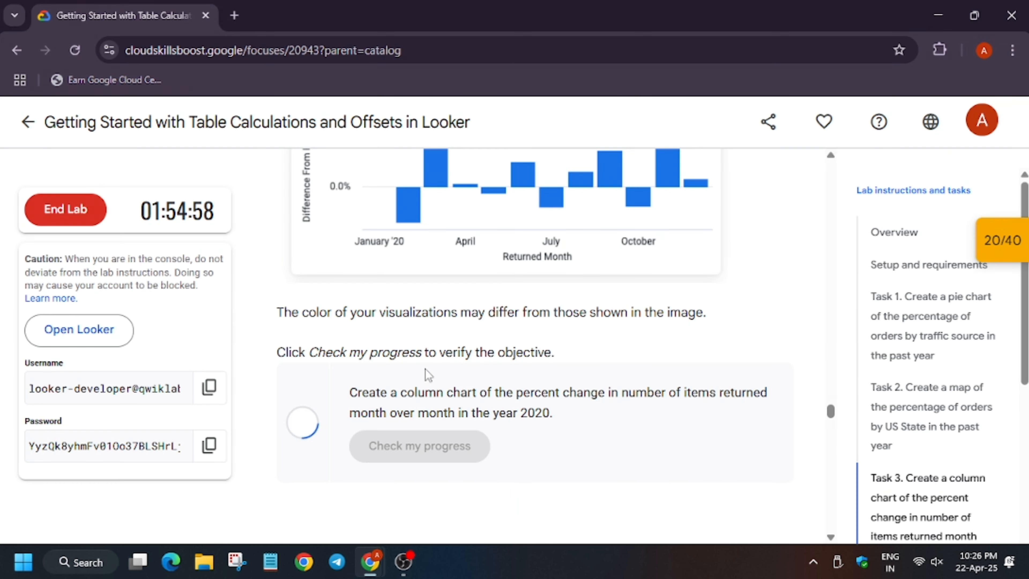
{"action": "key", "text": "alt+Tab"}
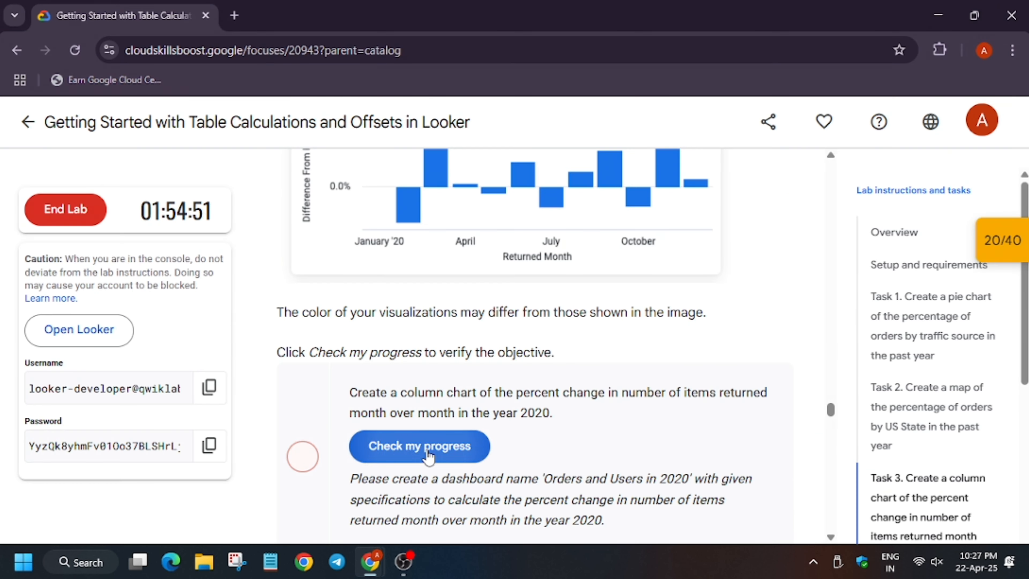
{"action": "left_click", "coordinate": [436, 437]}
Save the column chart to the existing dashboard "Orders and Users in 2020" with the title "Monthly Percent Change in Items Returned", copied from the lab.
{"action": "scroll", "coordinate": [436, 436], "scroll_direction": "up", "scroll_amount": 8}
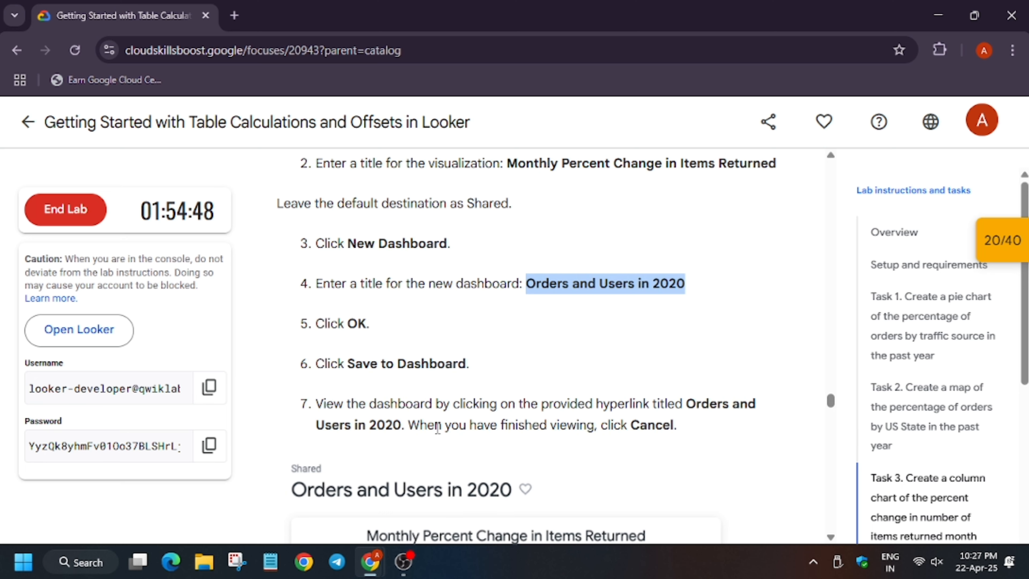
{"action": "scroll", "coordinate": [510, 360], "scroll_direction": "up", "scroll_amount": 5}
{"action": "left_click_drag", "start_coordinate": [513, 403], "coordinate": [789, 416]}
{"action": "key", "text": "ctrl+c"}
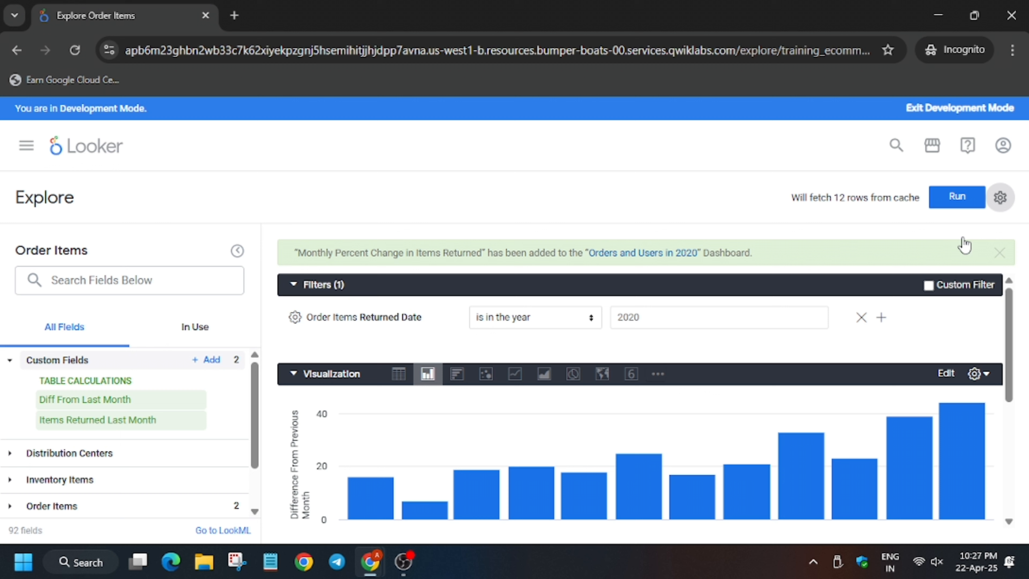
{"action": "left_click", "coordinate": [1000, 197]}
{"action": "mouse_move", "coordinate": [930, 240]}
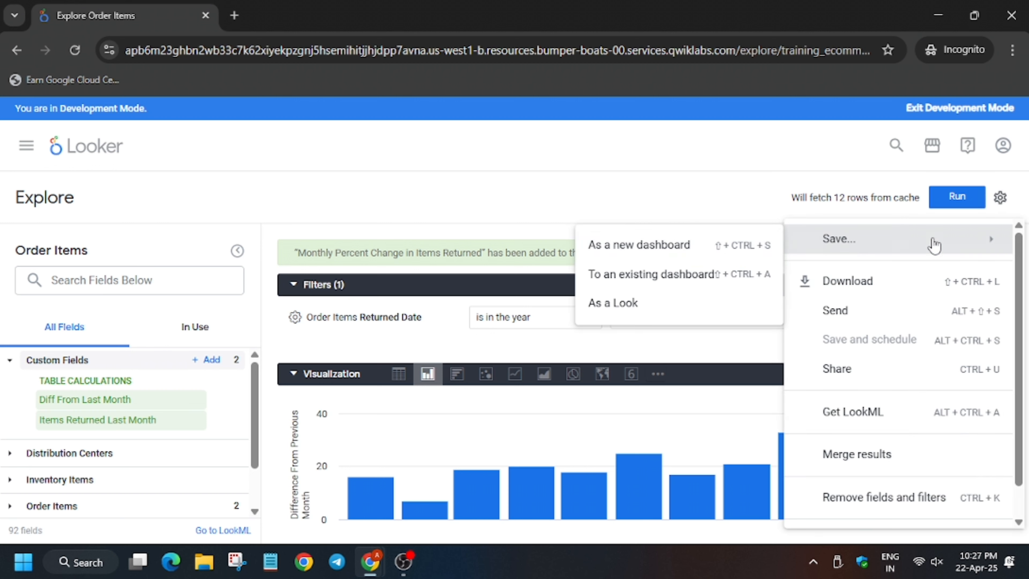
{"action": "left_click", "coordinate": [684, 279]}
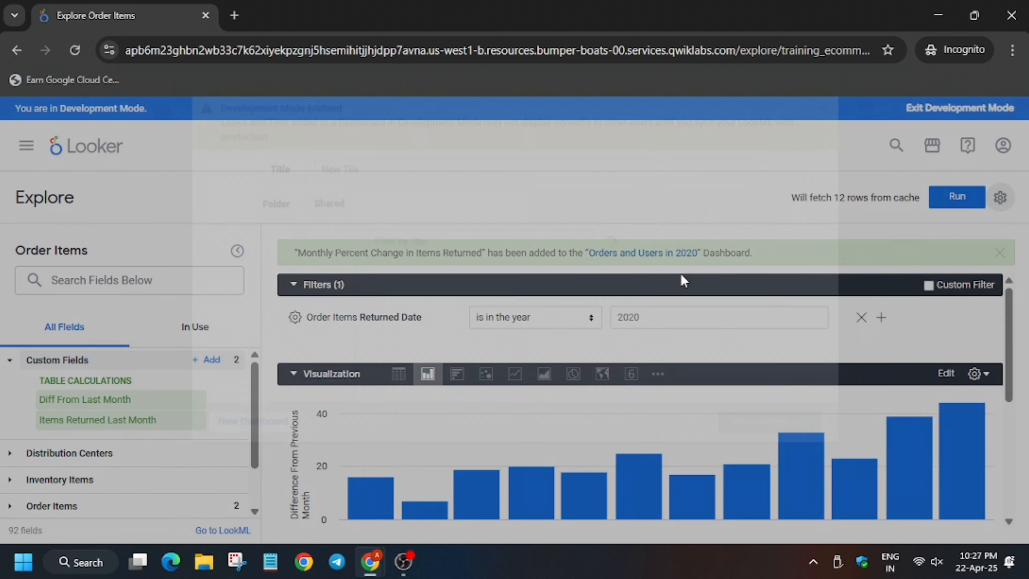
{"action": "key", "text": "ctrl+v"}
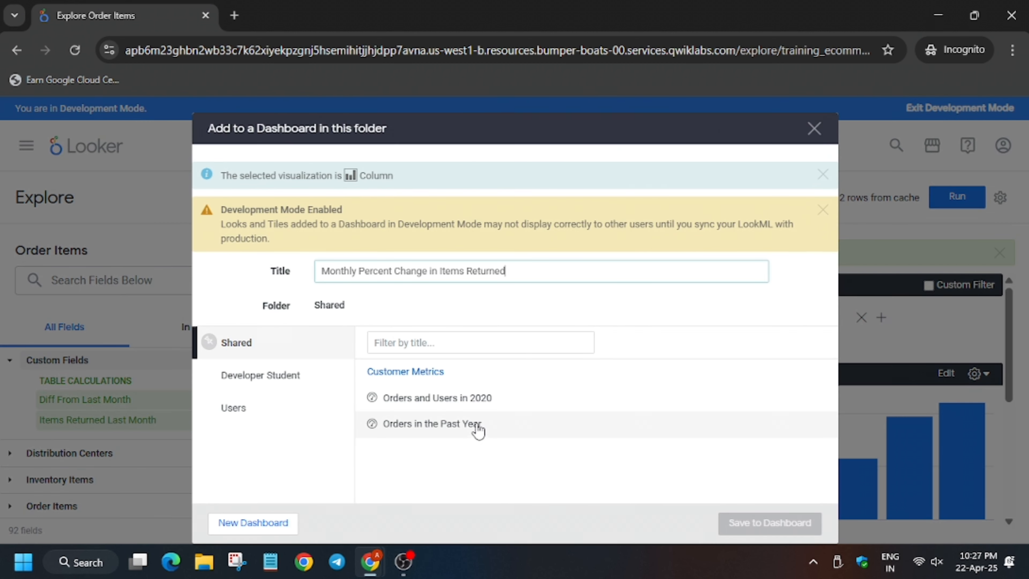
{"action": "left_click", "coordinate": [466, 399]}
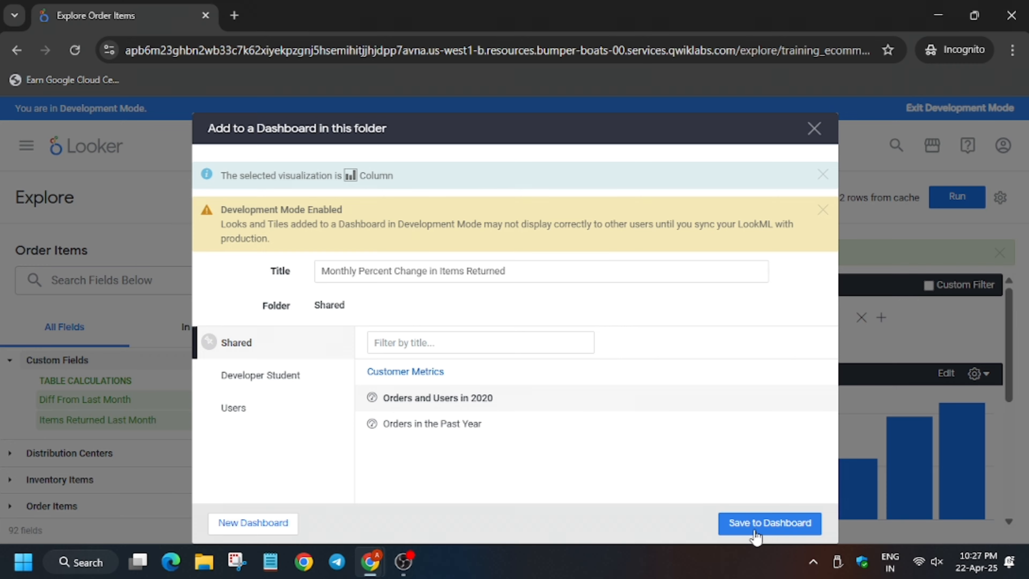
{"action": "left_click", "coordinate": [741, 524]}
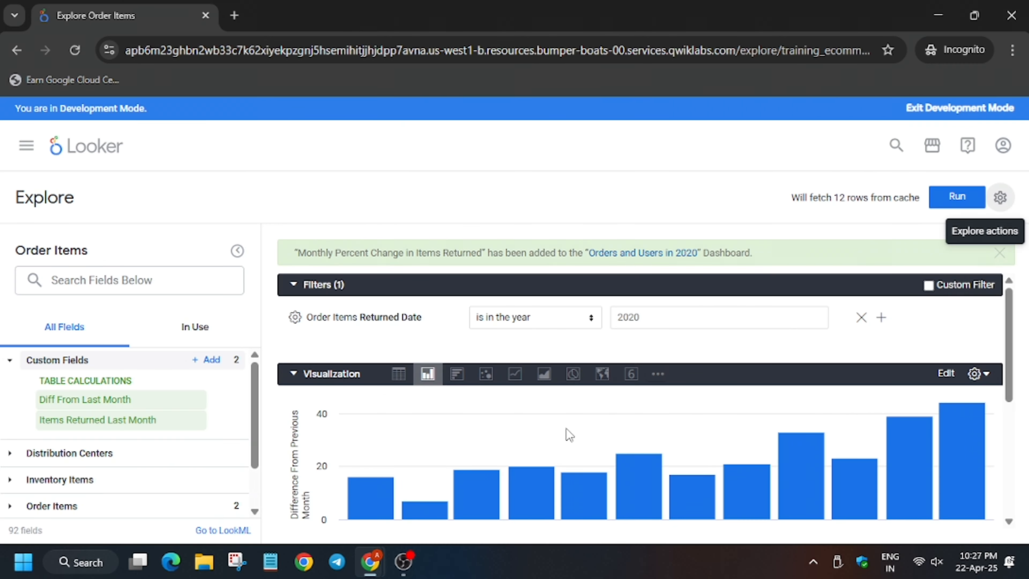
Verify Task 3 in the lab's progress check and read the introduction to Task 4.
{"action": "scroll", "coordinate": [555, 422], "scroll_direction": "down", "scroll_amount": 5}
{"action": "key", "text": "alt+Tab"}
{"action": "scroll", "coordinate": [506, 417], "scroll_direction": "down", "scroll_amount": 10}
{"action": "left_click", "coordinate": [429, 361]}
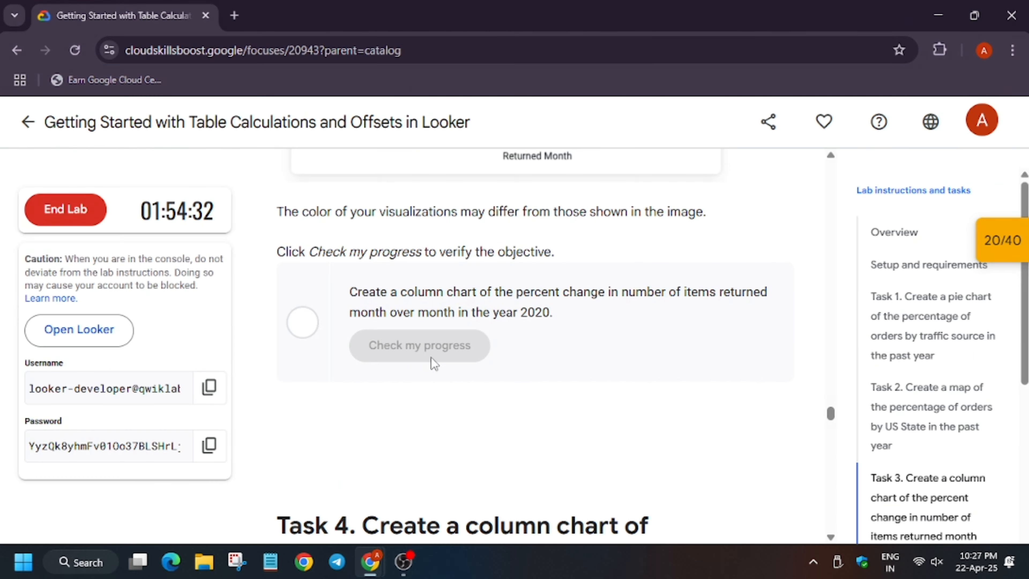
{"action": "scroll", "coordinate": [456, 361], "scroll_direction": "up", "scroll_amount": 4}
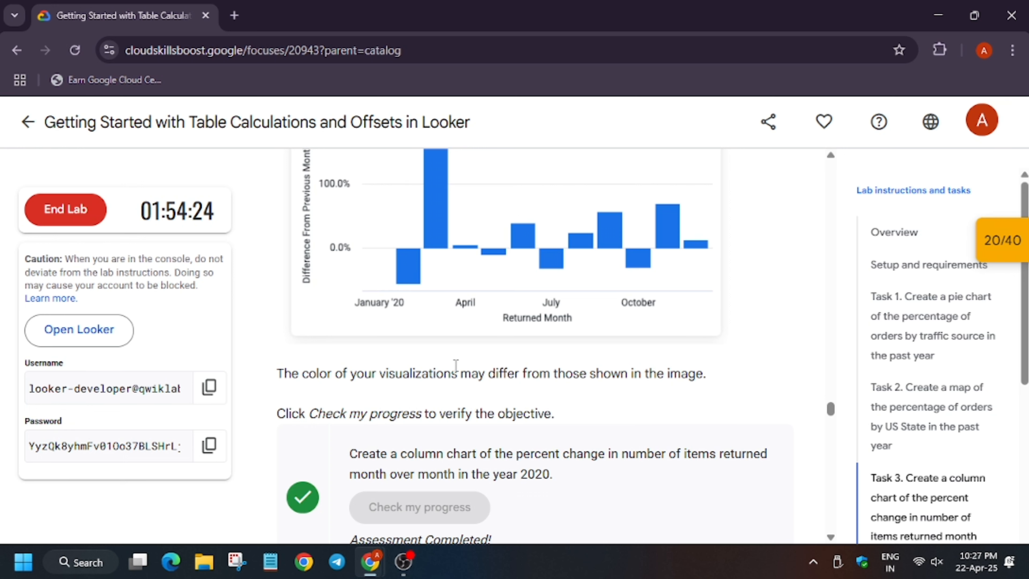
{"action": "scroll", "coordinate": [458, 362], "scroll_direction": "up", "scroll_amount": 4}
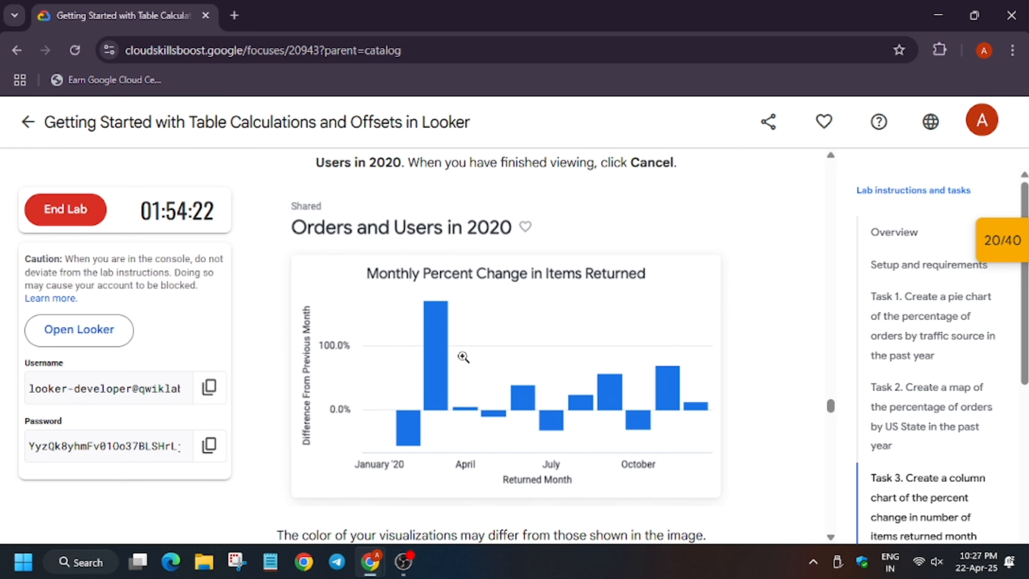
{"action": "scroll", "coordinate": [463, 356], "scroll_direction": "down", "scroll_amount": 15}
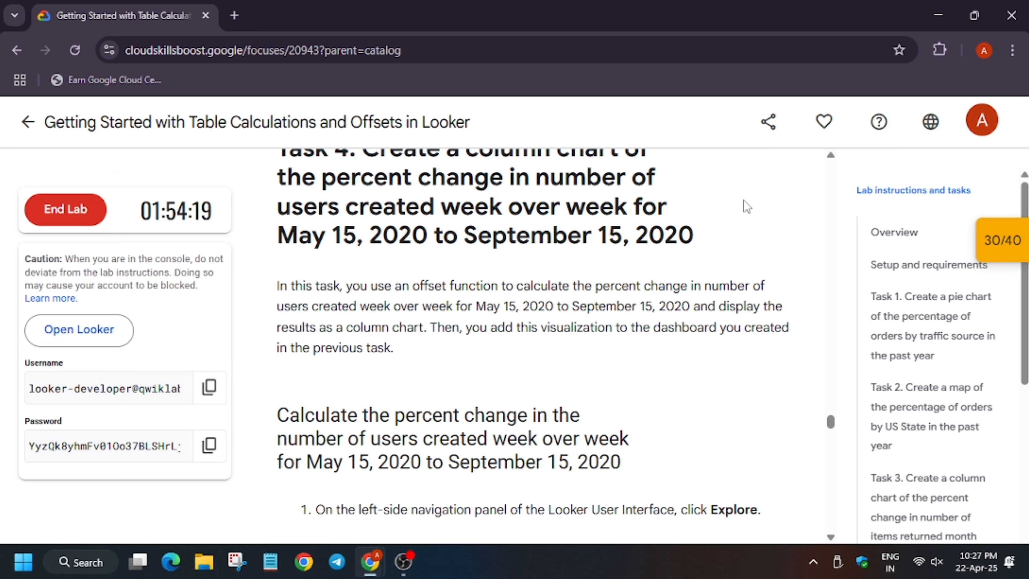
Switch back to Looker and open a fresh Order Items Explore.
{"action": "key", "text": "alt+Tab"}
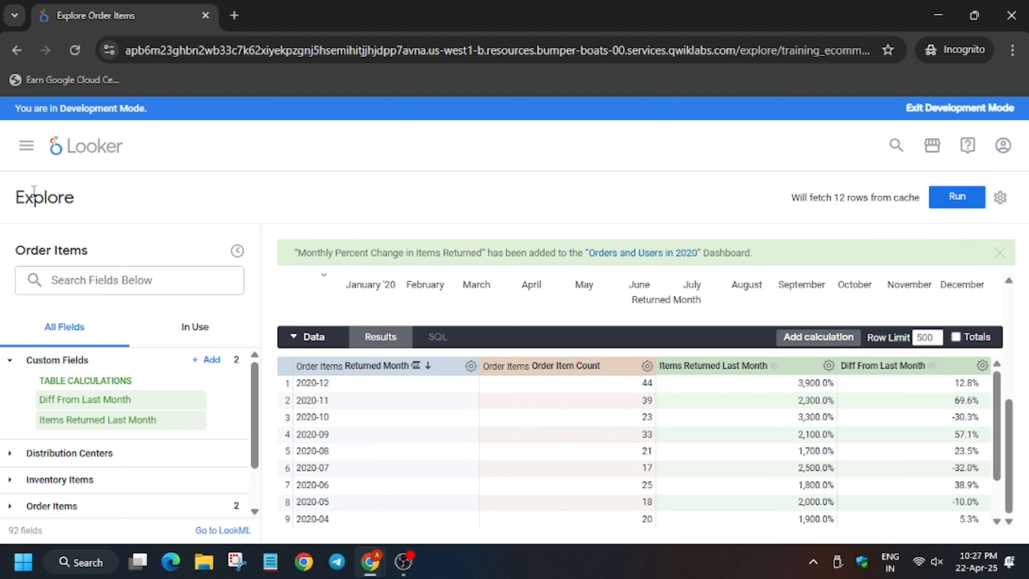
{"action": "left_click", "coordinate": [72, 146]}
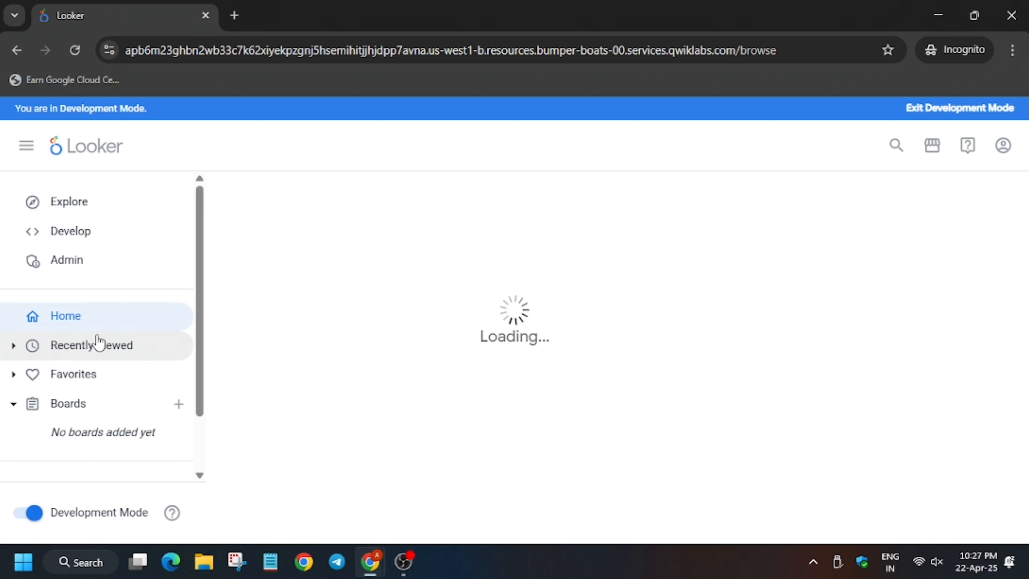
{"action": "left_click", "coordinate": [143, 212]}
{"action": "left_click", "coordinate": [89, 363]}
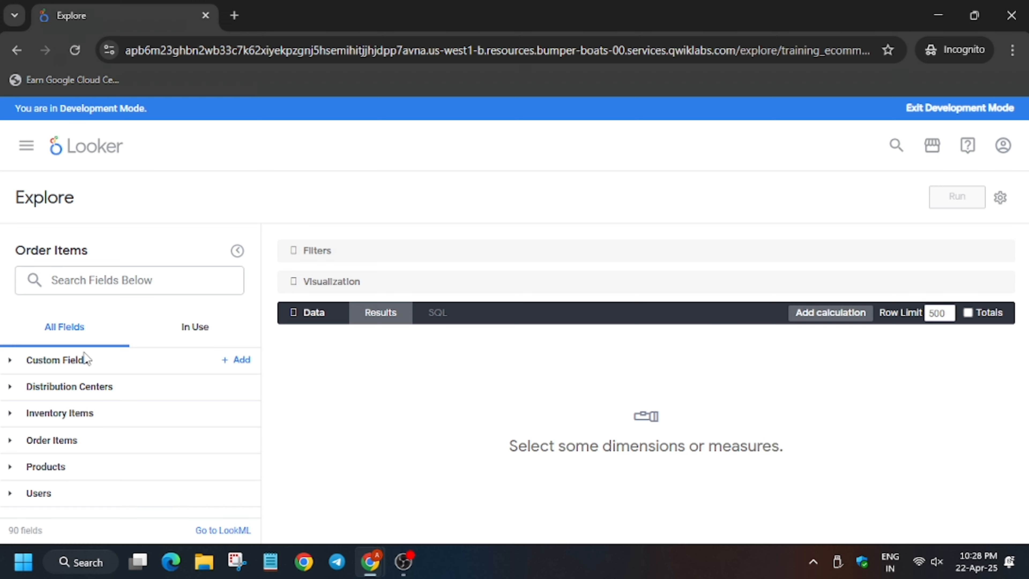
Search the fields for "count" and add the Count measure from Users to the query.
{"action": "left_click", "coordinate": [118, 286]}
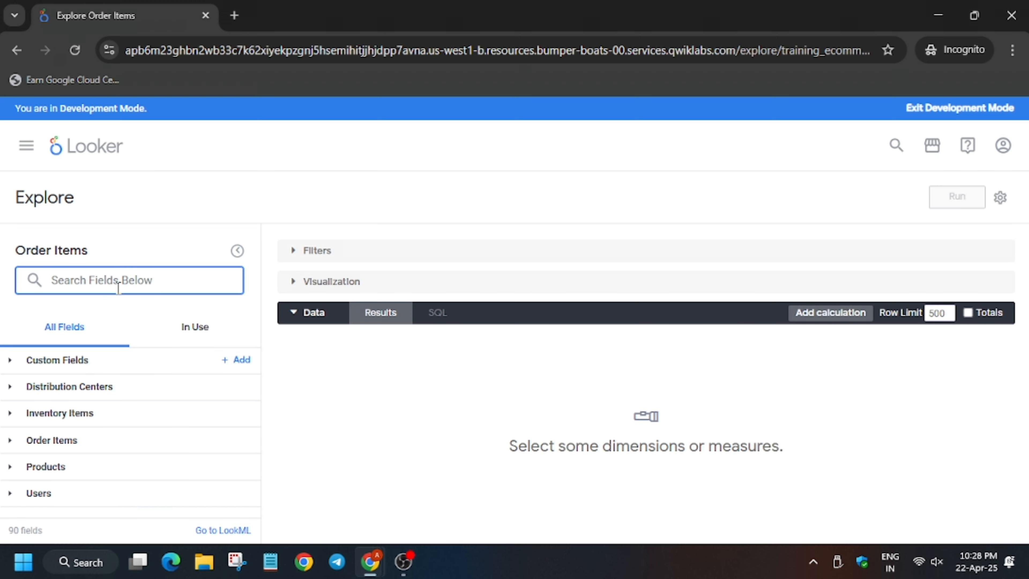
{"action": "type", "text": "count"}
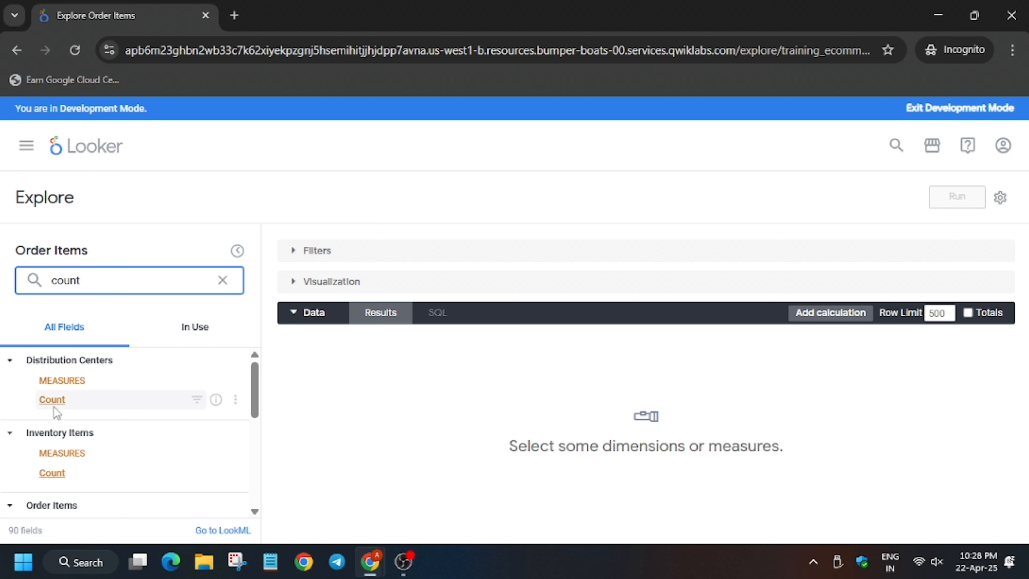
{"action": "scroll", "coordinate": [54, 407], "scroll_direction": "down", "scroll_amount": 5}
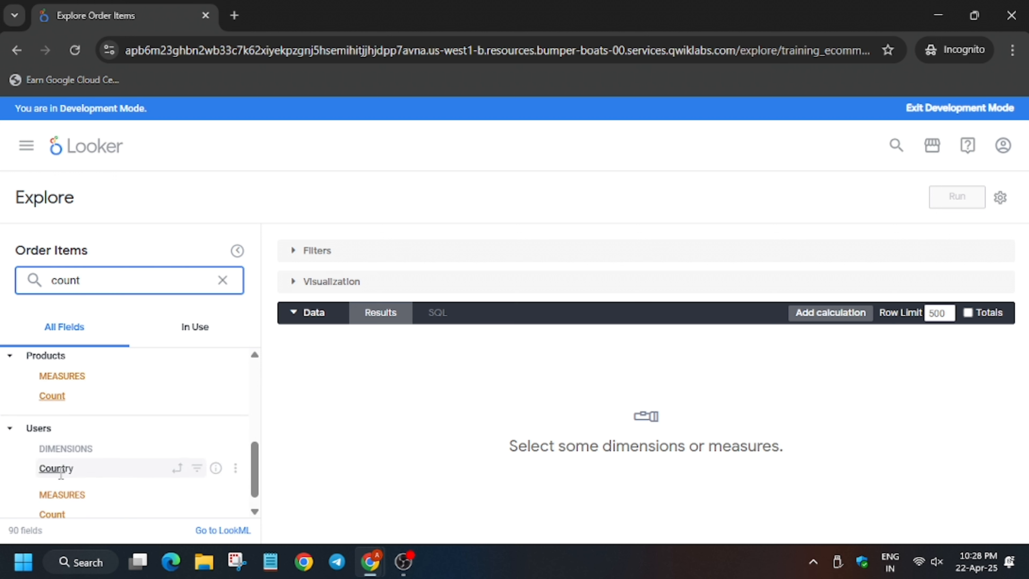
{"action": "scroll", "coordinate": [52, 487], "scroll_direction": "down", "scroll_amount": 1}
{"action": "left_click", "coordinate": [61, 495]}
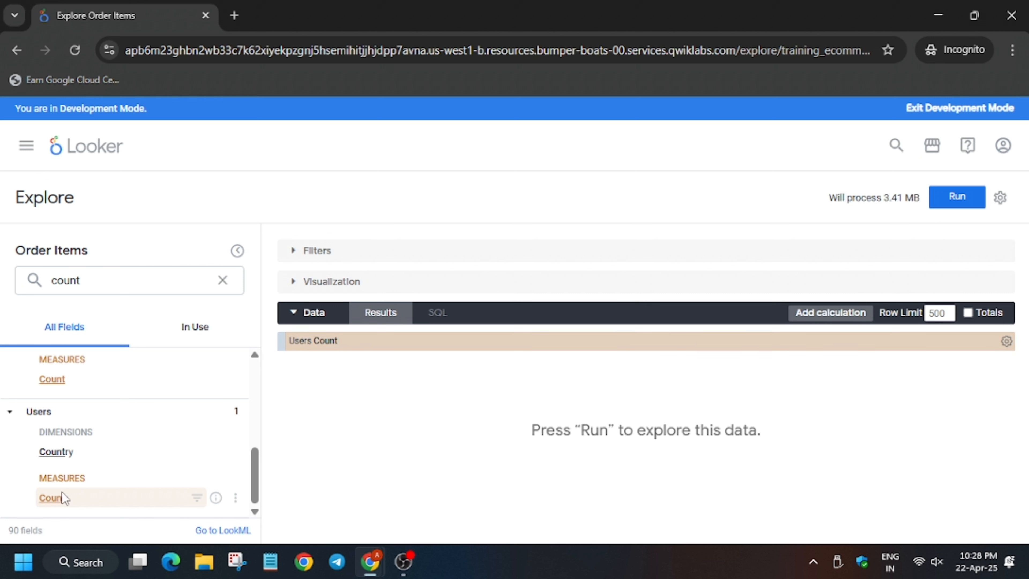
Clear the field search and add the Week dimension of the Users Created Date group to the query.
{"action": "left_click", "coordinate": [222, 280]}
{"action": "left_click", "coordinate": [9, 494]}
{"action": "scroll", "coordinate": [92, 478], "scroll_direction": "down", "scroll_amount": 4}
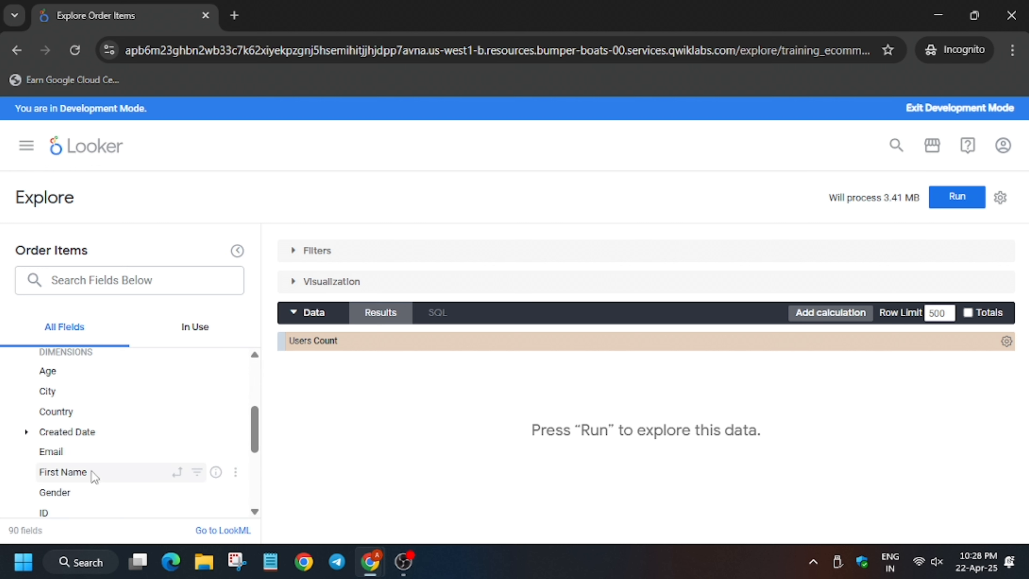
{"action": "left_click", "coordinate": [28, 433]}
{"action": "scroll", "coordinate": [76, 470], "scroll_direction": "down", "scroll_amount": 2}
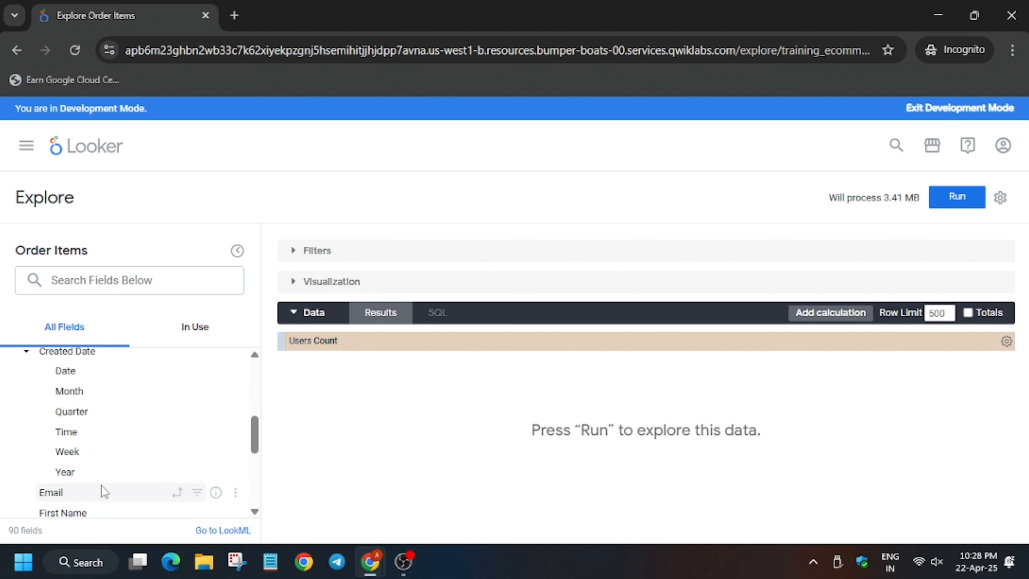
{"action": "left_click", "coordinate": [127, 455]}
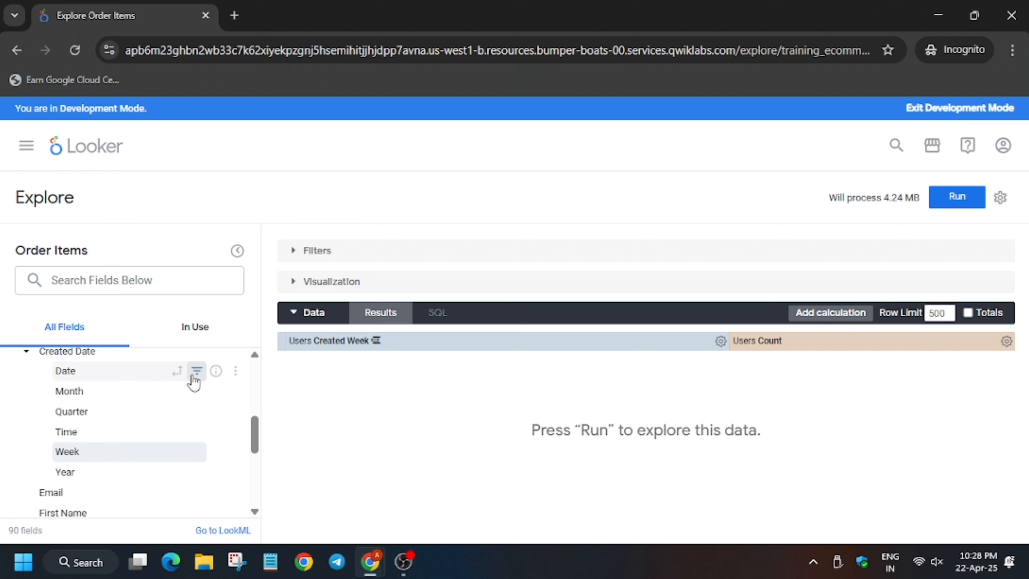
Add a Users Created Date filter with the "is in range" condition and open its start date for editing.
{"action": "left_click", "coordinate": [194, 379]}
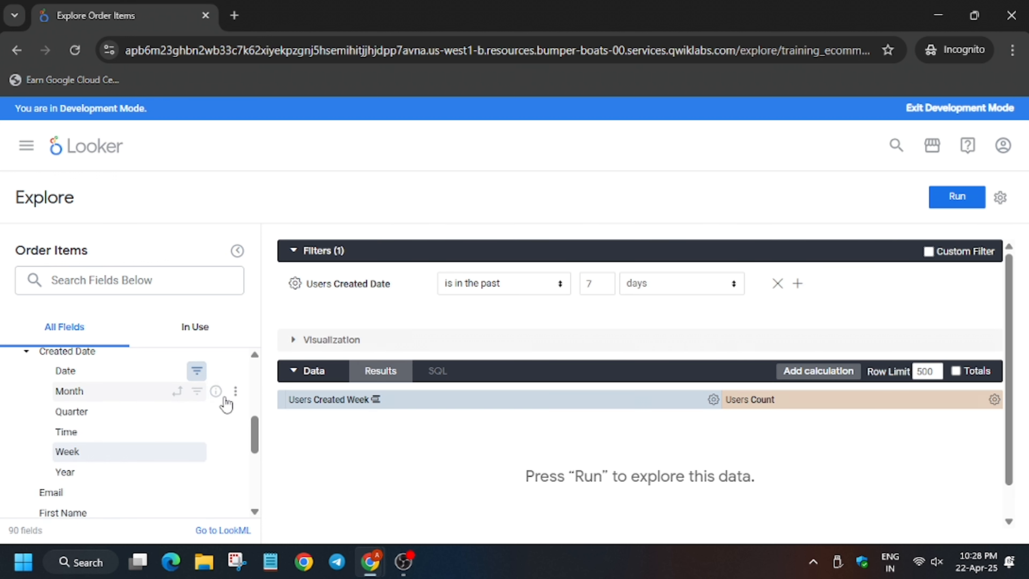
{"action": "left_click", "coordinate": [480, 289]}
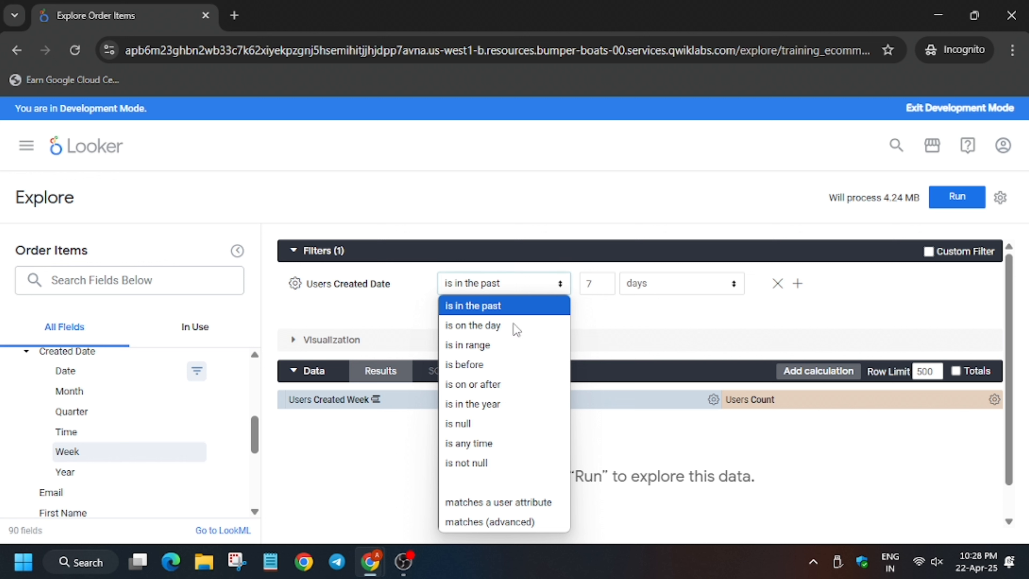
{"action": "left_click", "coordinate": [511, 348]}
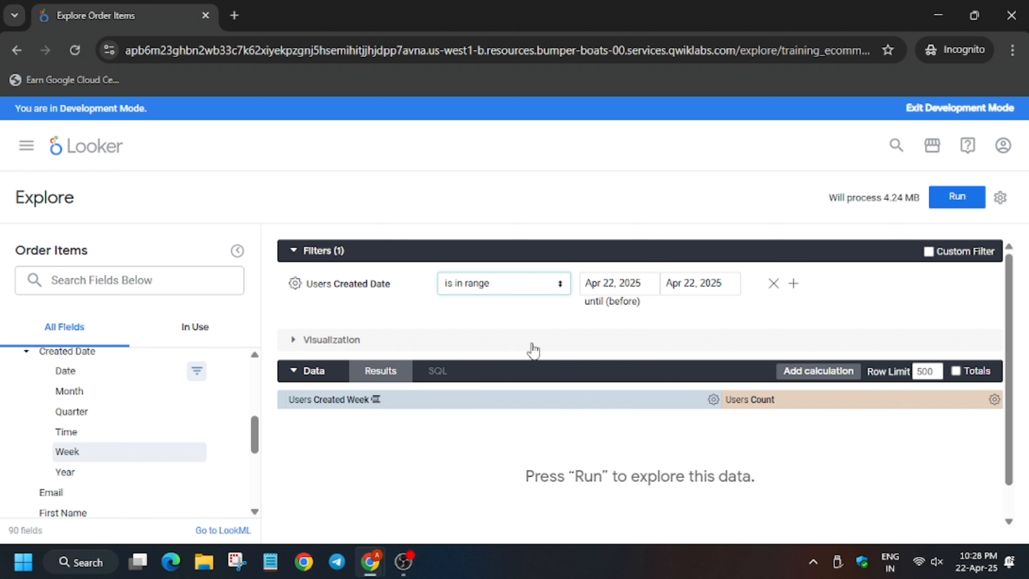
{"action": "left_click", "coordinate": [631, 289]}
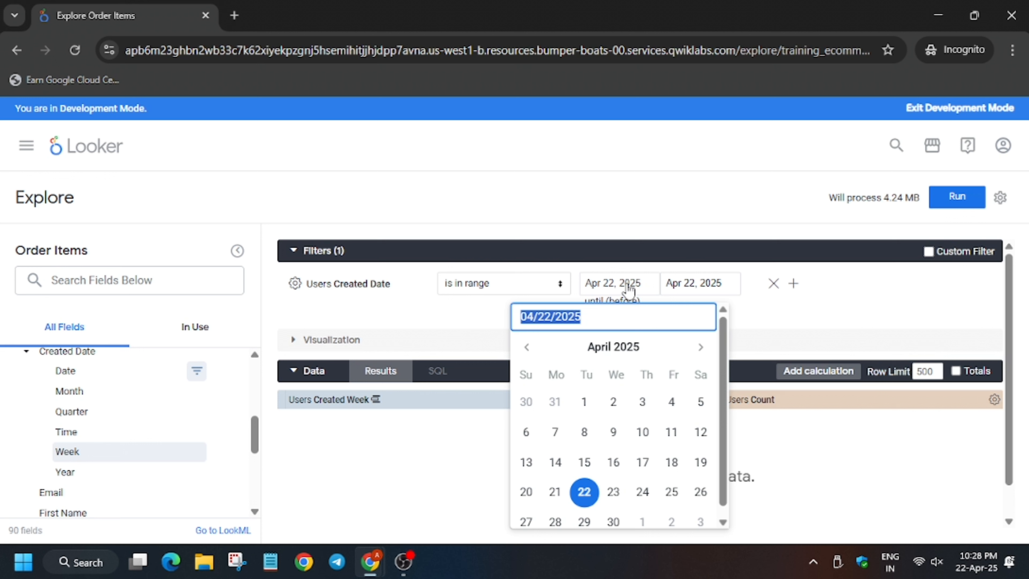
{"action": "left_click", "coordinate": [620, 348]}
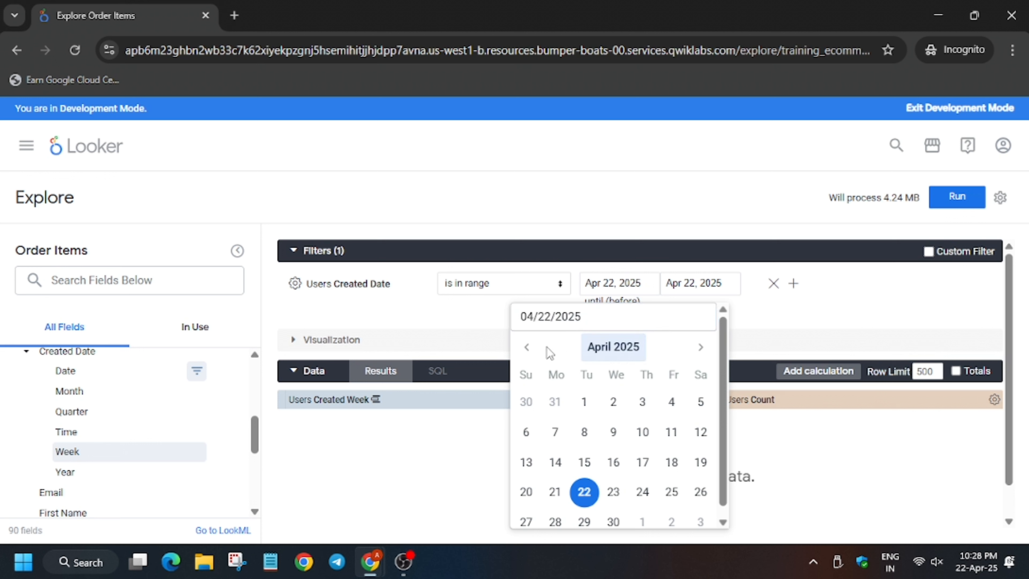
{"action": "left_click", "coordinate": [527, 347]}
{"action": "left_click", "coordinate": [526, 347]}
{"action": "left_click", "coordinate": [612, 348]}
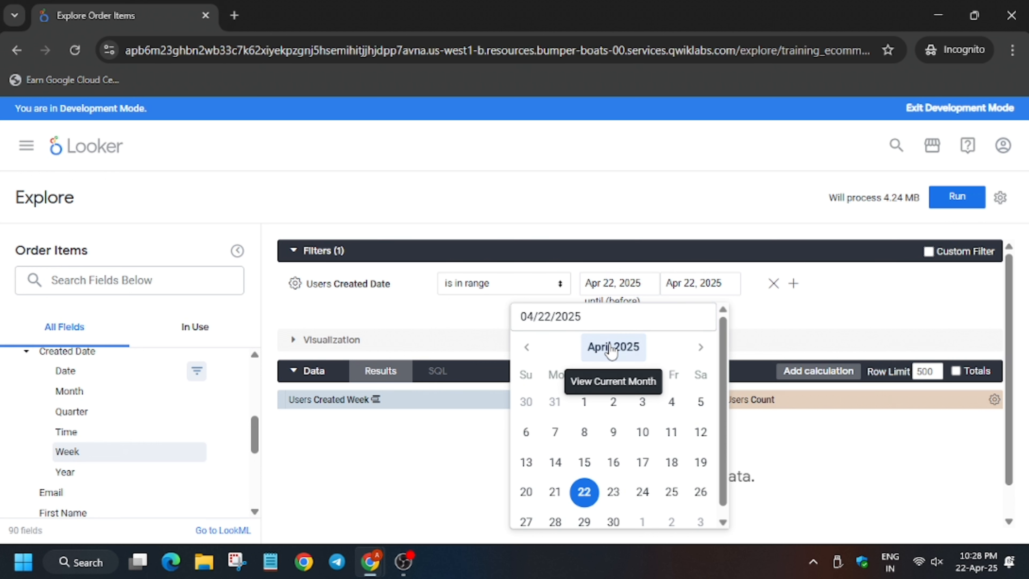
{"action": "left_click", "coordinate": [527, 347]}
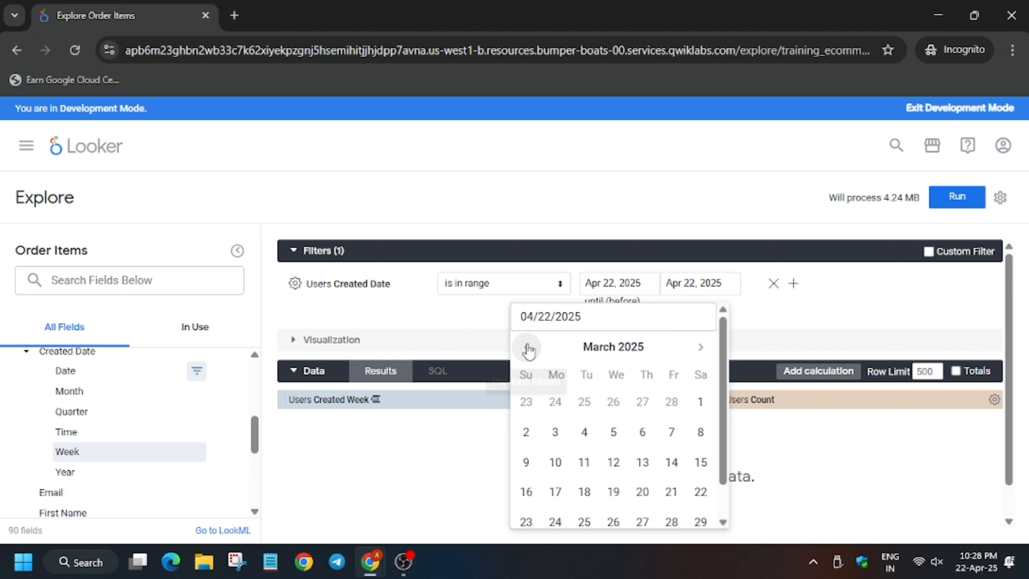
{"action": "left_click", "coordinate": [527, 347]}
{"action": "left_click", "coordinate": [527, 347]}
{"action": "left_click", "coordinate": [527, 348]}
{"action": "left_click", "coordinate": [526, 347]}
{"action": "left_click", "coordinate": [527, 347]}
{"action": "left_click", "coordinate": [527, 348]}
{"action": "left_click", "coordinate": [526, 348]}
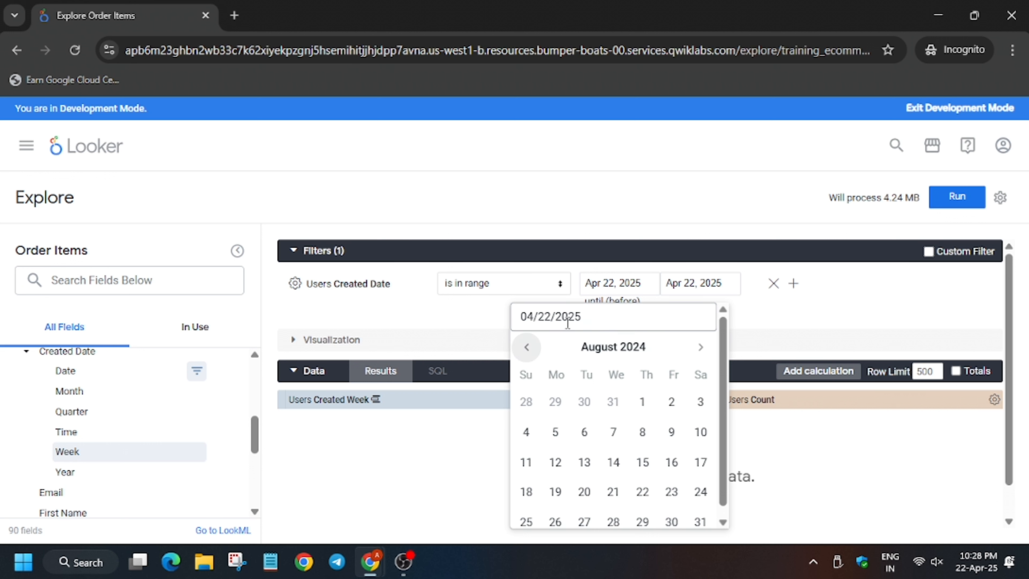
Set the start date of the Users Created Date filter to 05/15/2020.
{"action": "left_click", "coordinate": [570, 317]}
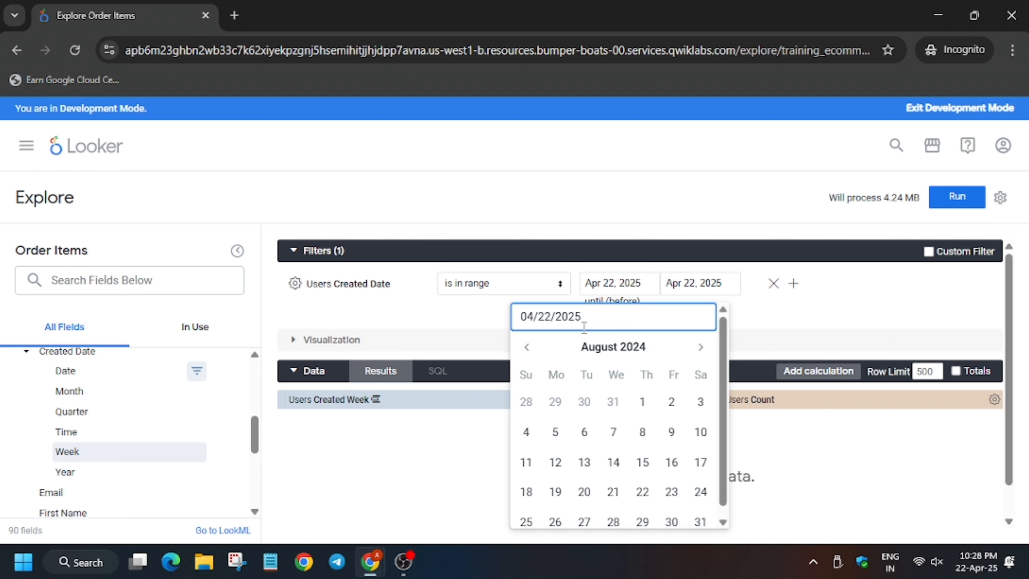
{"action": "key", "text": "BackSpace"}
{"action": "key", "text": "BackSpace"}
{"action": "key", "text": "BackSpace"}
{"action": "key", "text": "BackSpace"}
{"action": "key", "text": "BackSpace"}
{"action": "key", "text": "BackSpace"}
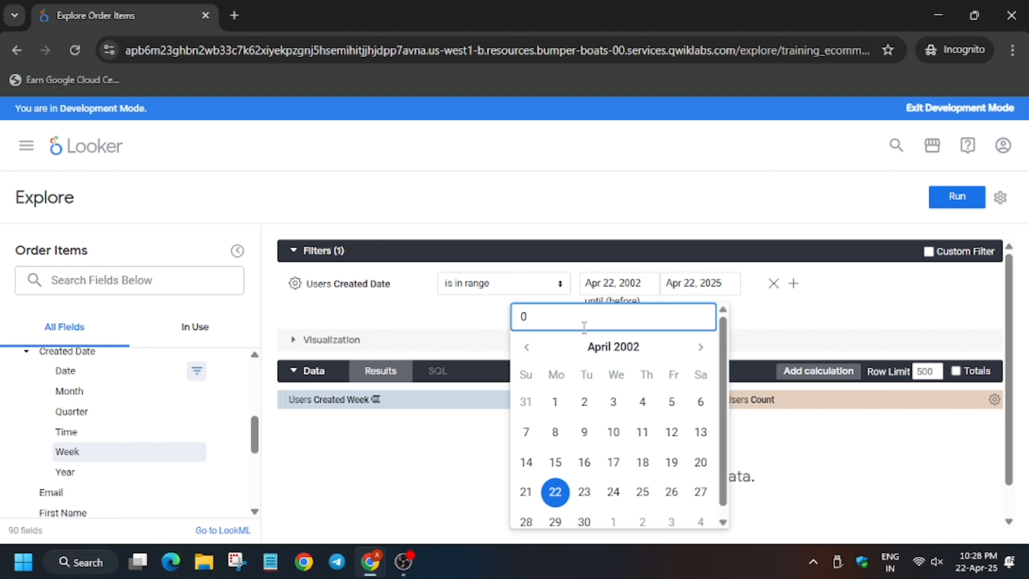
{"action": "key", "text": "BackSpace"}
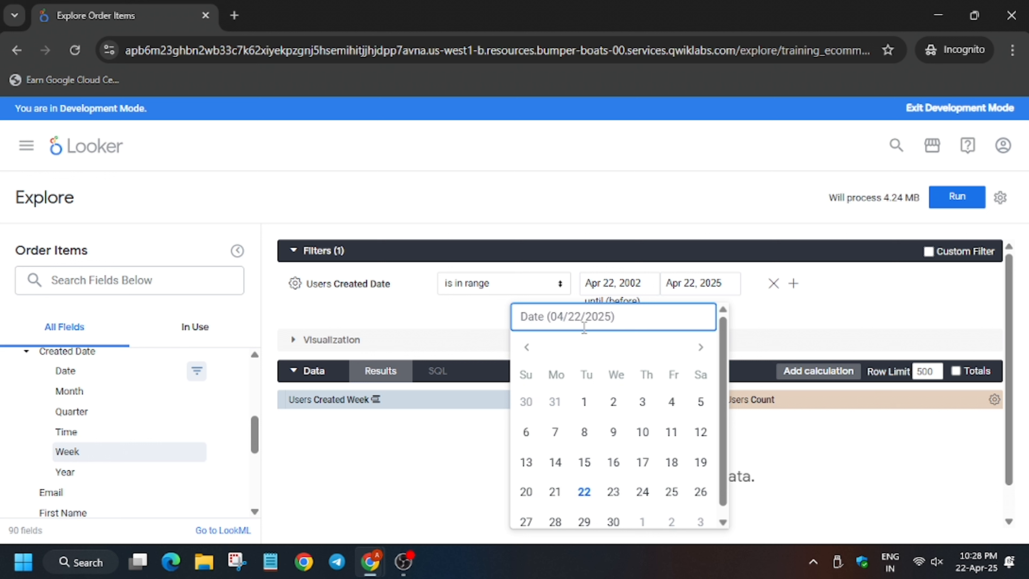
{"action": "type", "text": "15/"}
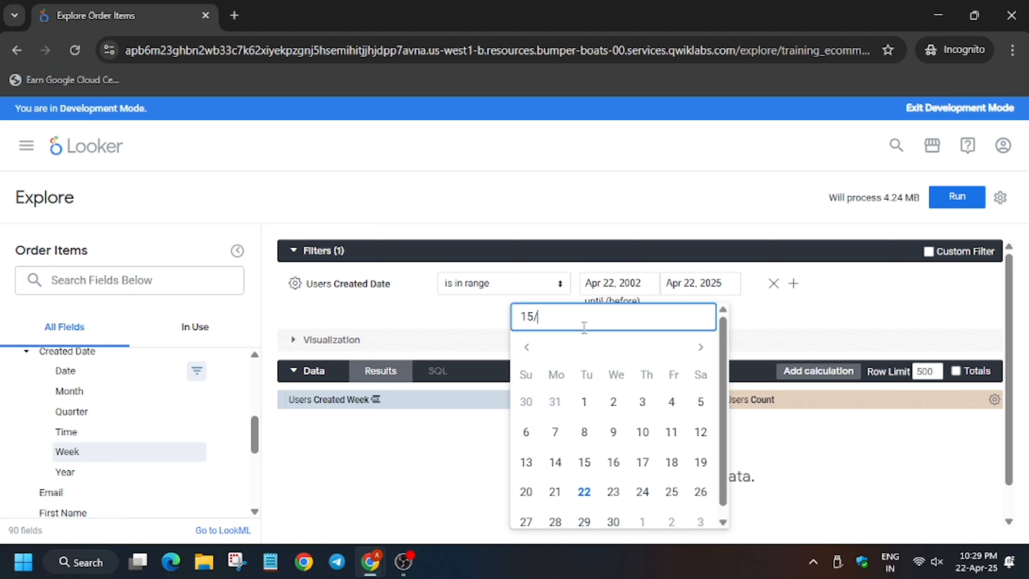
{"action": "key", "text": "BackSpace"}
{"action": "key", "text": "BackSpace"}
{"action": "key", "text": "BackSpace"}
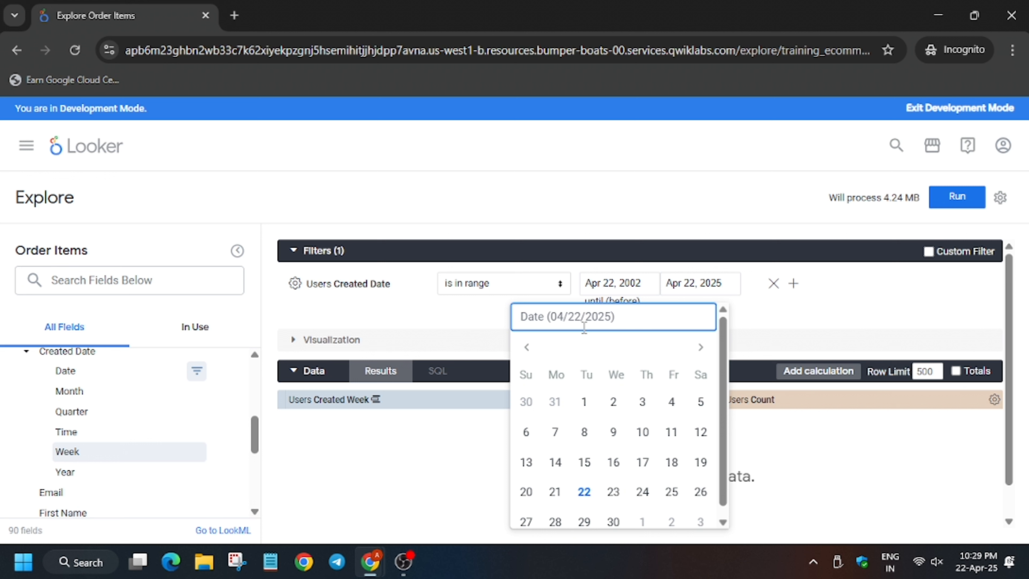
{"action": "type", "text": "05/1"}
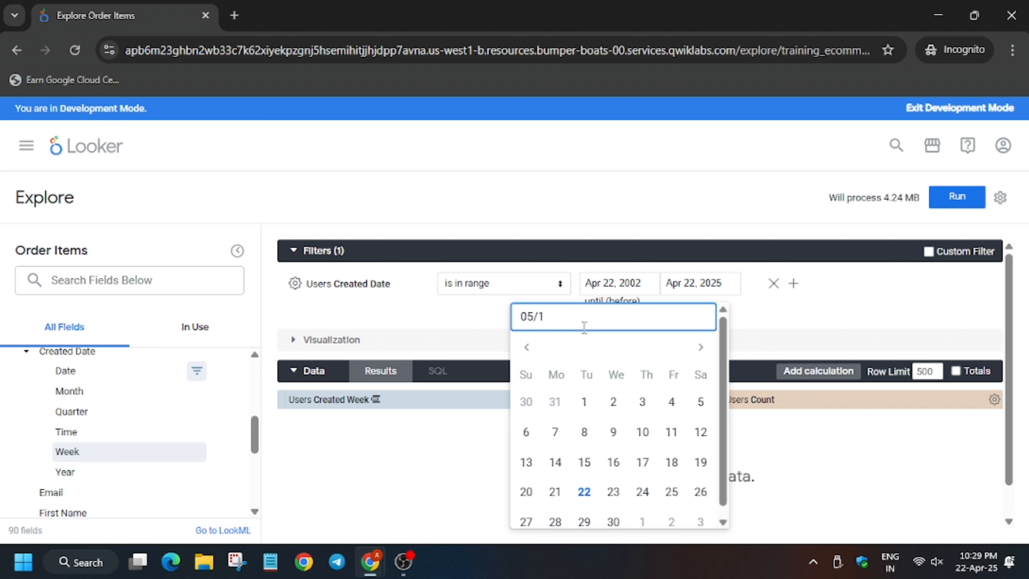
{"action": "type", "text": "5/2020"}
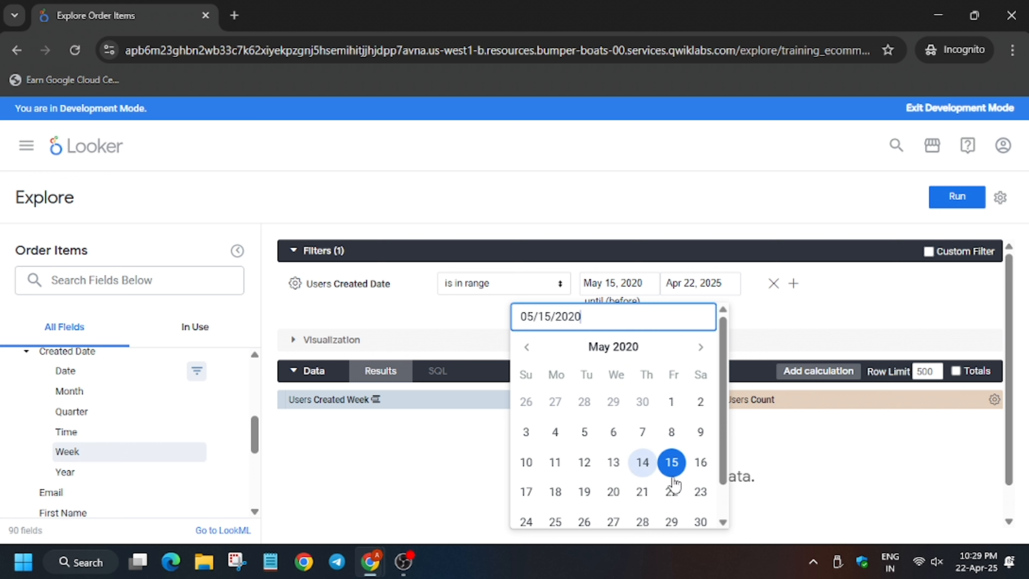
{"action": "left_click", "coordinate": [671, 465]}
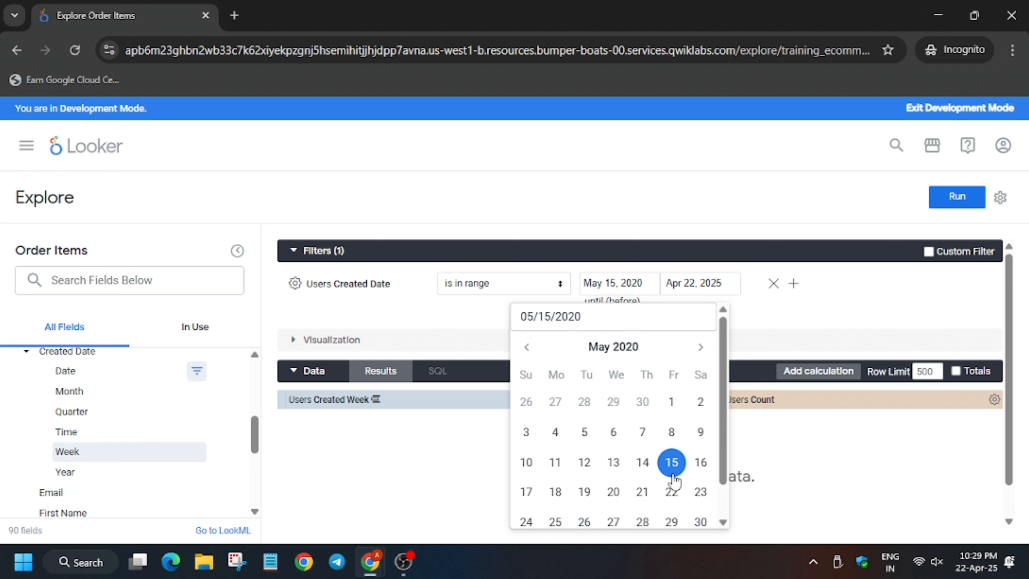
Set the end date of the Users Created Date filter to 09/16/2020 and run the query.
{"action": "left_click", "coordinate": [708, 286]}
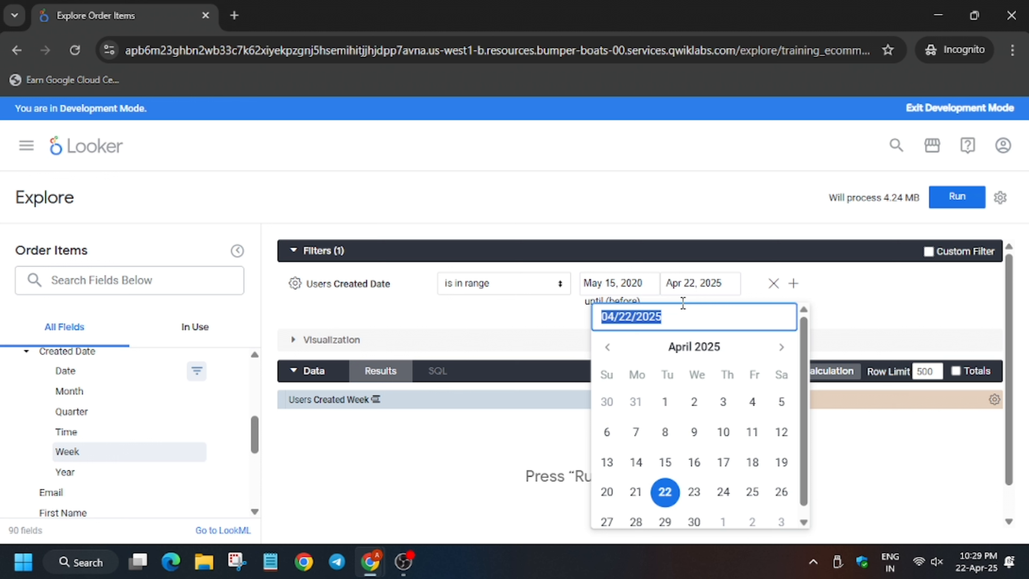
{"action": "key", "text": "BackSpace"}
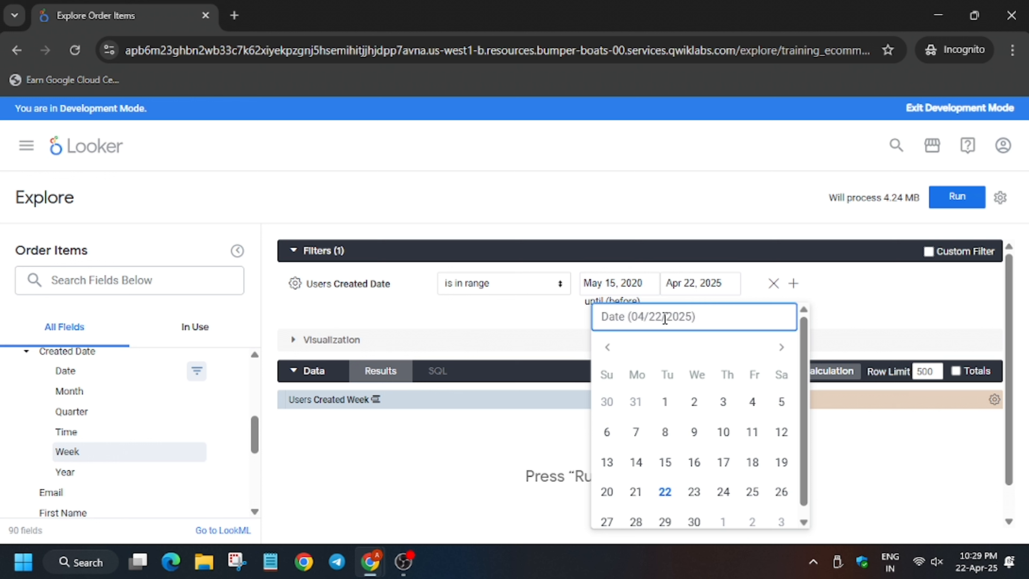
{"action": "type", "text": "09/"}
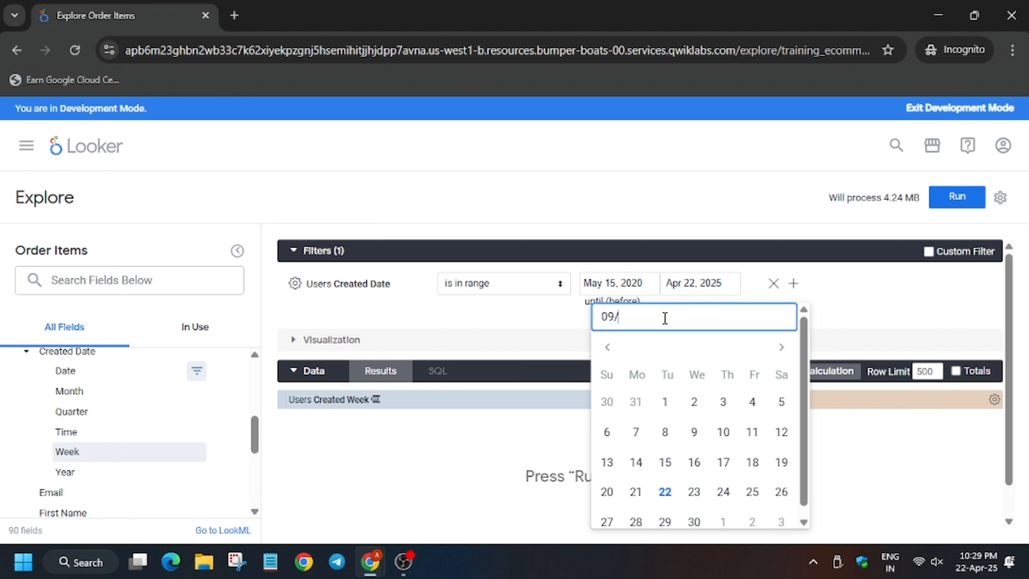
{"action": "type", "text": "16/2020"}
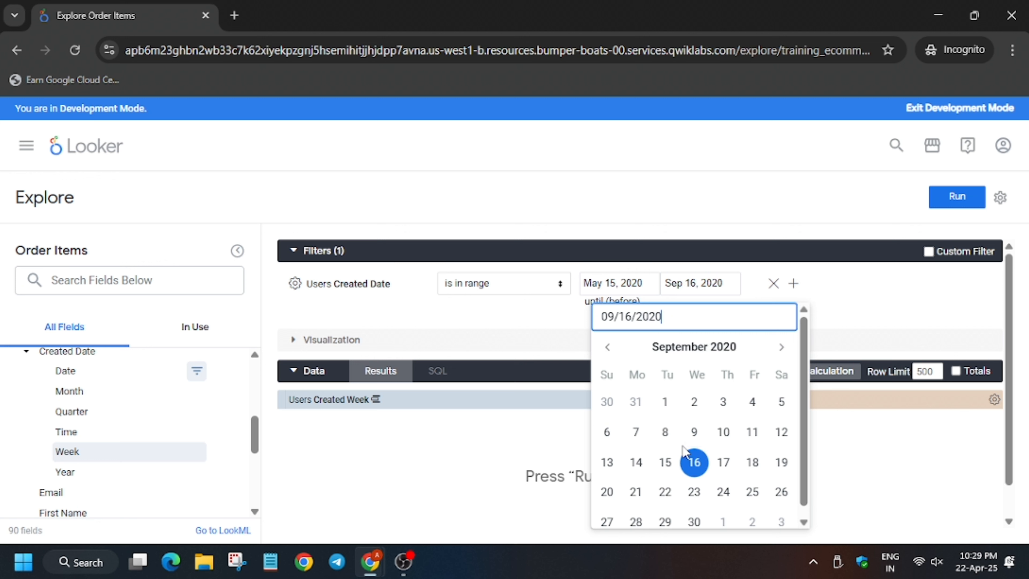
{"action": "left_click", "coordinate": [696, 465]}
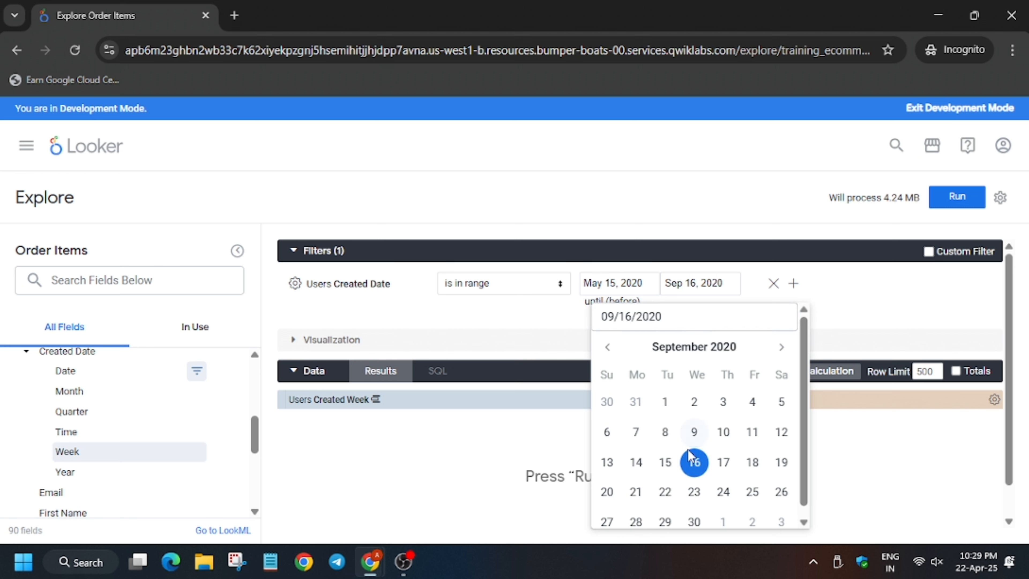
{"action": "left_click", "coordinate": [956, 311]}
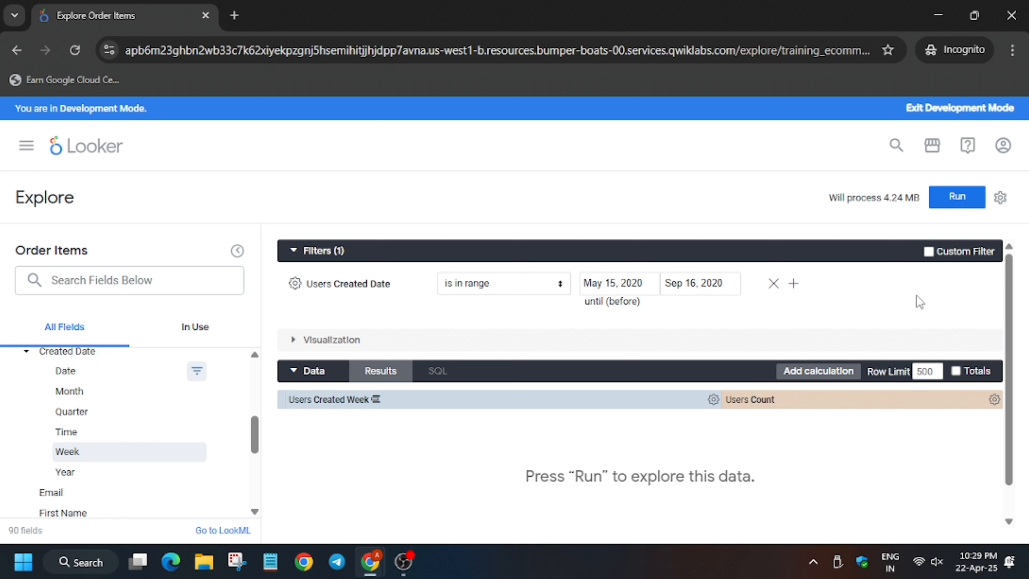
{"action": "left_click", "coordinate": [939, 205]}
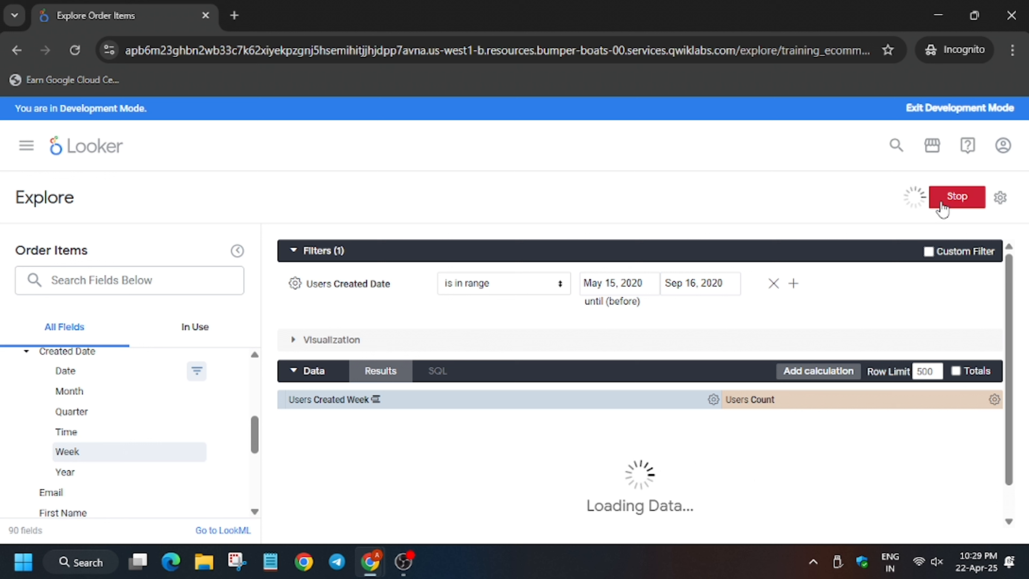
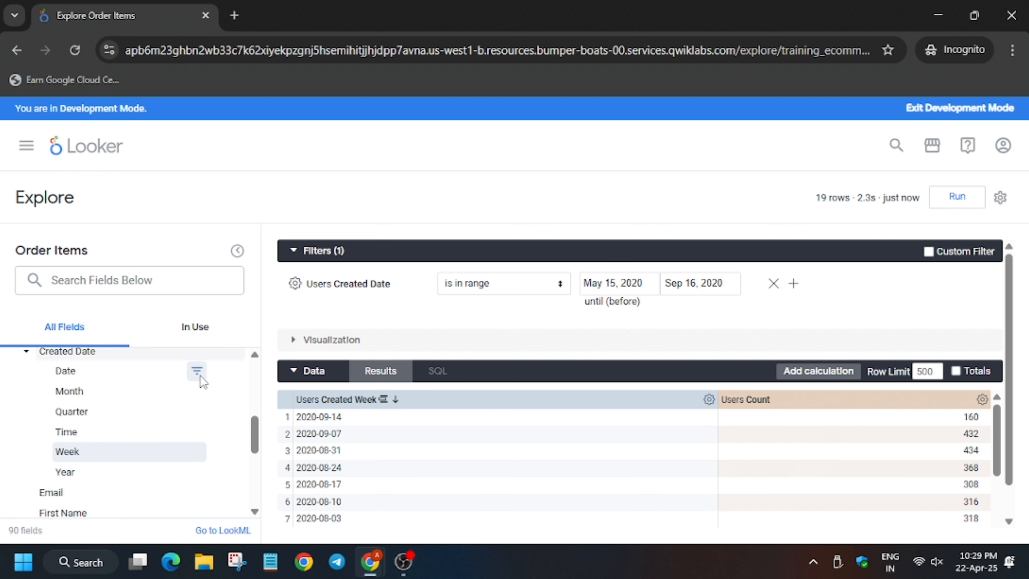
Start a new table calculation and copy the expression offset(${users.count}, 1) into it from the lab instructions.
{"action": "scroll", "coordinate": [203, 371], "scroll_direction": "up", "scroll_amount": 5}
{"action": "left_click", "coordinate": [228, 361]}
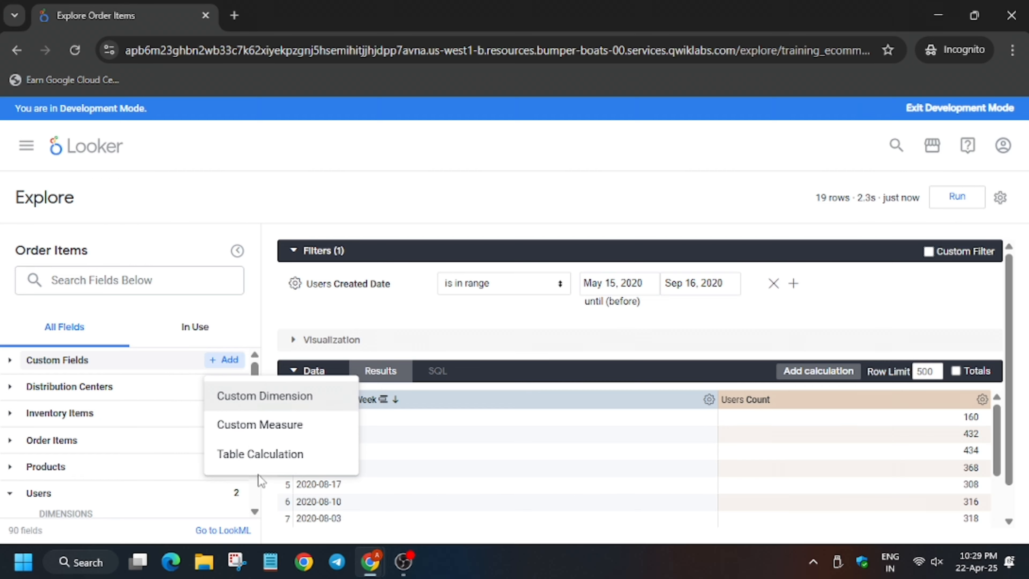
{"action": "left_click", "coordinate": [260, 456]}
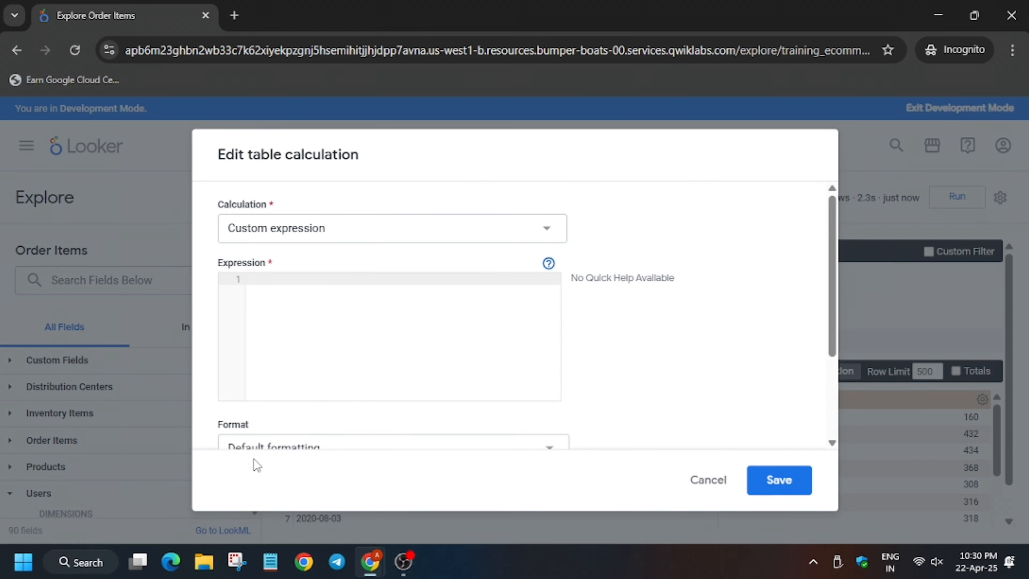
{"action": "key", "text": "alt+Tab"}
{"action": "scroll", "coordinate": [621, 426], "scroll_direction": "down", "scroll_amount": 15}
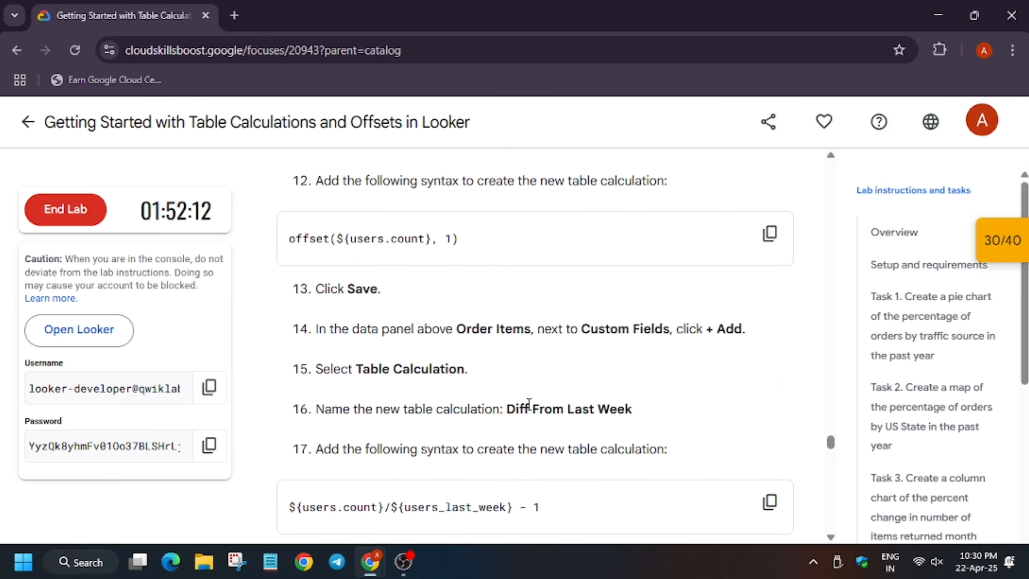
{"action": "scroll", "coordinate": [526, 401], "scroll_direction": "down", "scroll_amount": 2}
{"action": "scroll", "coordinate": [446, 373], "scroll_direction": "up", "scroll_amount": 4}
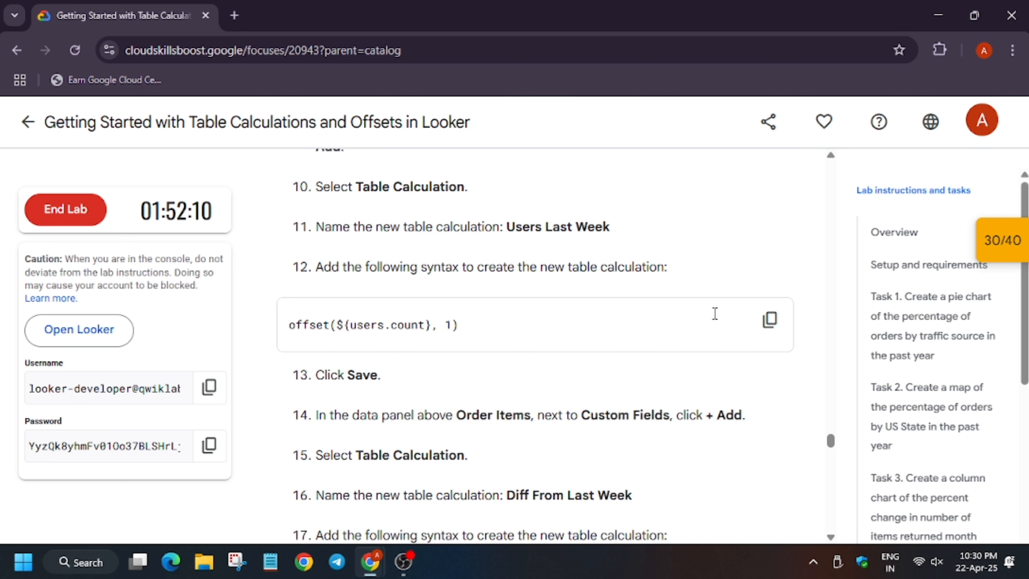
{"action": "left_click", "coordinate": [770, 321]}
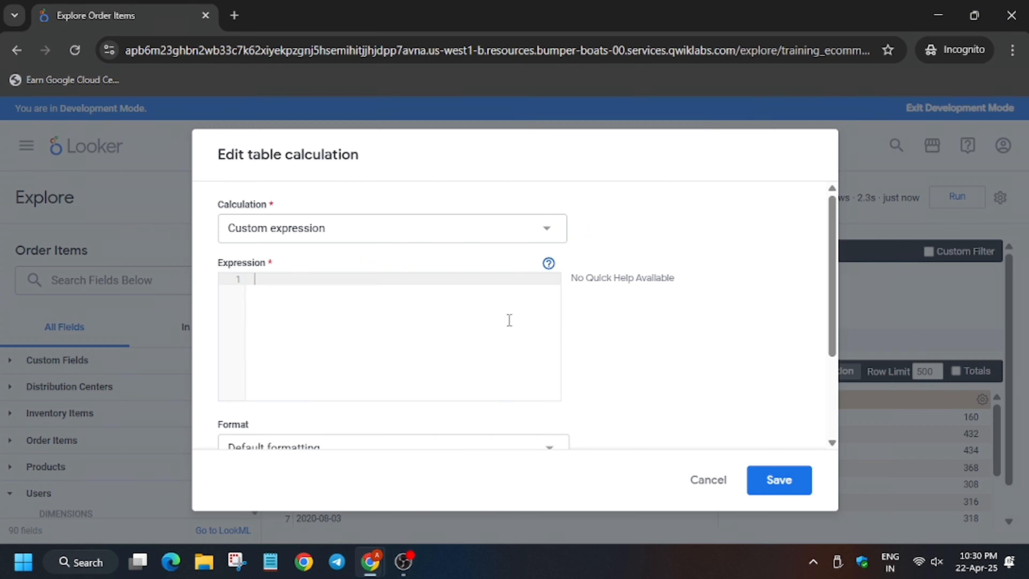
{"action": "key", "text": "alt+Tab"}
{"action": "key", "text": "ctrl+v"}
Format the table calculation as Percent with 1 decimal.
{"action": "scroll", "coordinate": [486, 321], "scroll_direction": "down", "scroll_amount": 3}
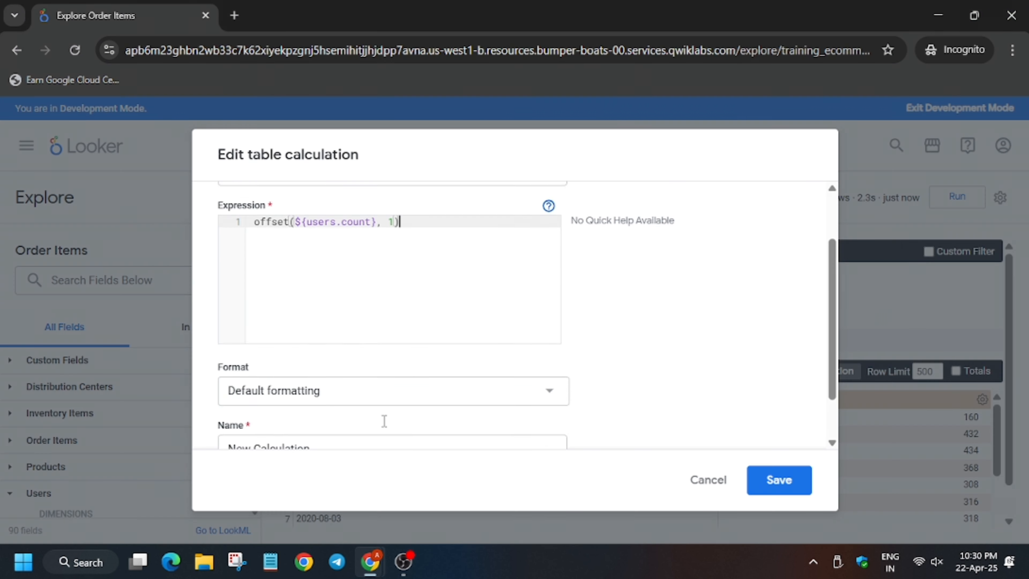
{"action": "left_click", "coordinate": [377, 325]}
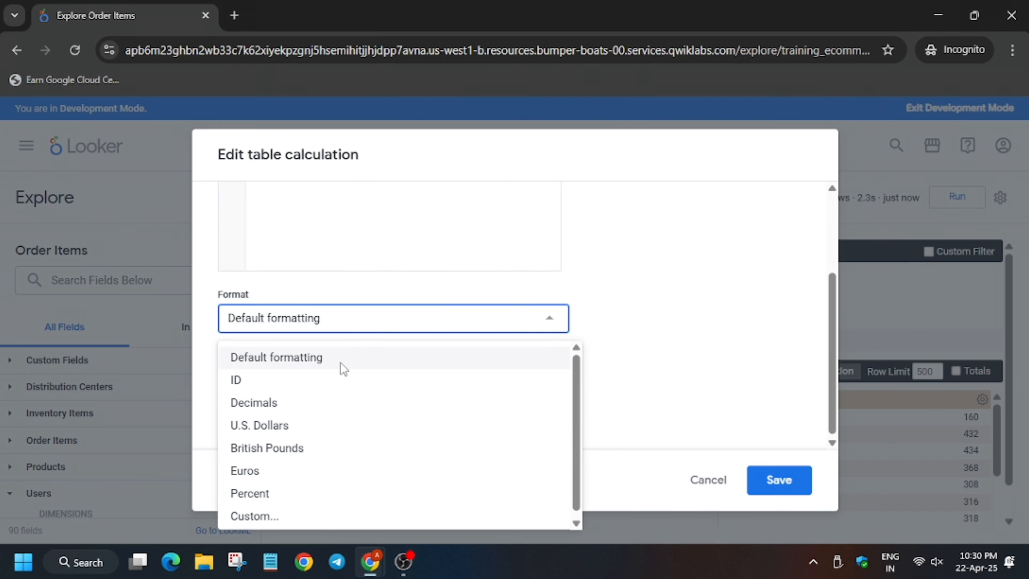
{"action": "left_click", "coordinate": [340, 493]}
{"action": "left_click", "coordinate": [592, 318]}
{"action": "left_click", "coordinate": [596, 378]}
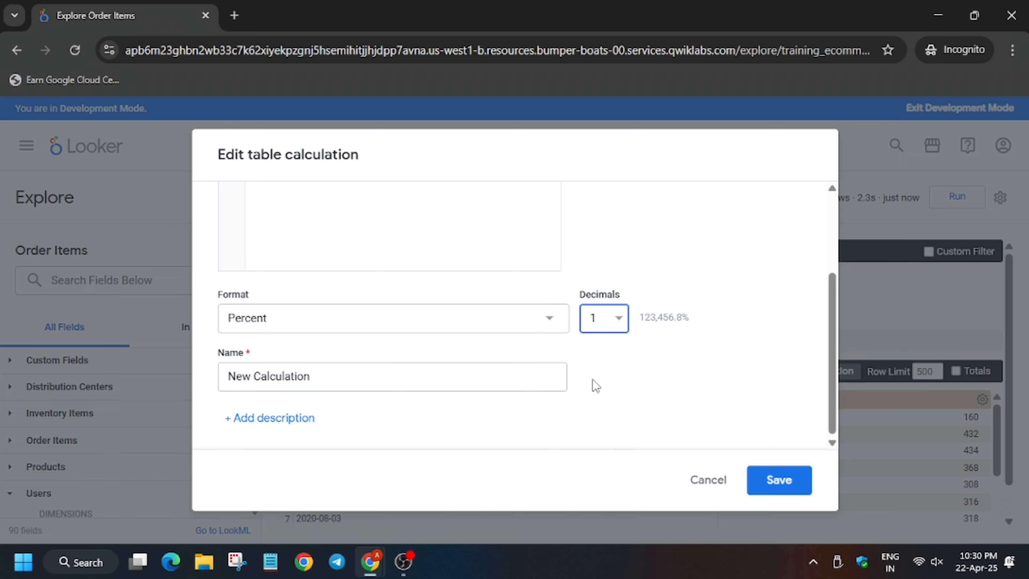
Copy the name "Users Last Week" from the lab instructions and use it as the table calculation's name.
{"action": "key", "text": "alt+Tab"}
{"action": "scroll", "coordinate": [498, 375], "scroll_direction": "down", "scroll_amount": 2}
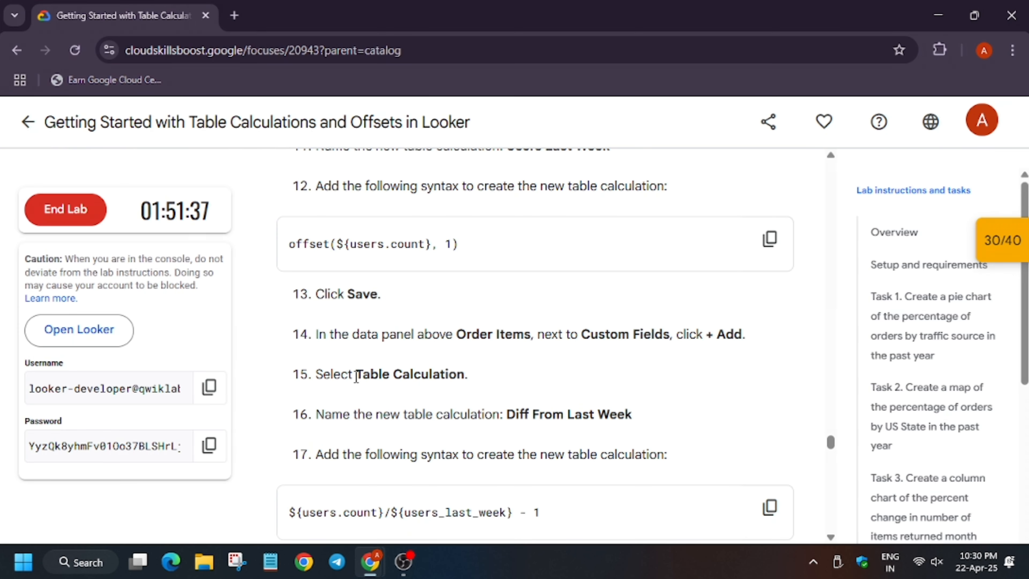
{"action": "double_click", "coordinate": [513, 413]}
{"action": "scroll", "coordinate": [526, 385], "scroll_direction": "up", "scroll_amount": 3}
{"action": "left_click_drag", "start_coordinate": [507, 322], "coordinate": [646, 313]}
{"action": "key", "text": "ctrl+c"}
{"action": "key", "text": "alt+Tab"}
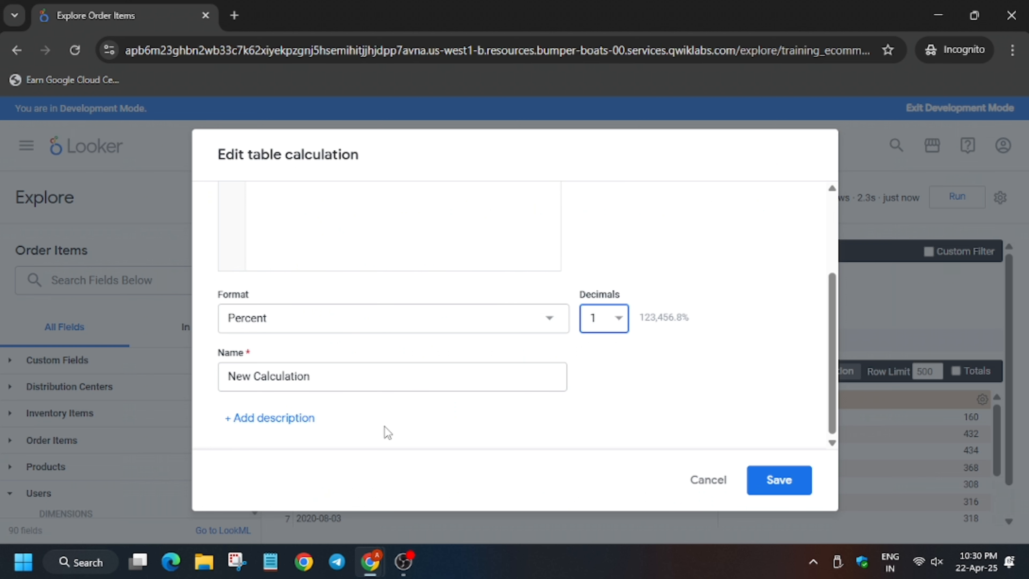
{"action": "triple_click", "coordinate": [358, 380]}
{"action": "key", "text": "ctrl+v"}
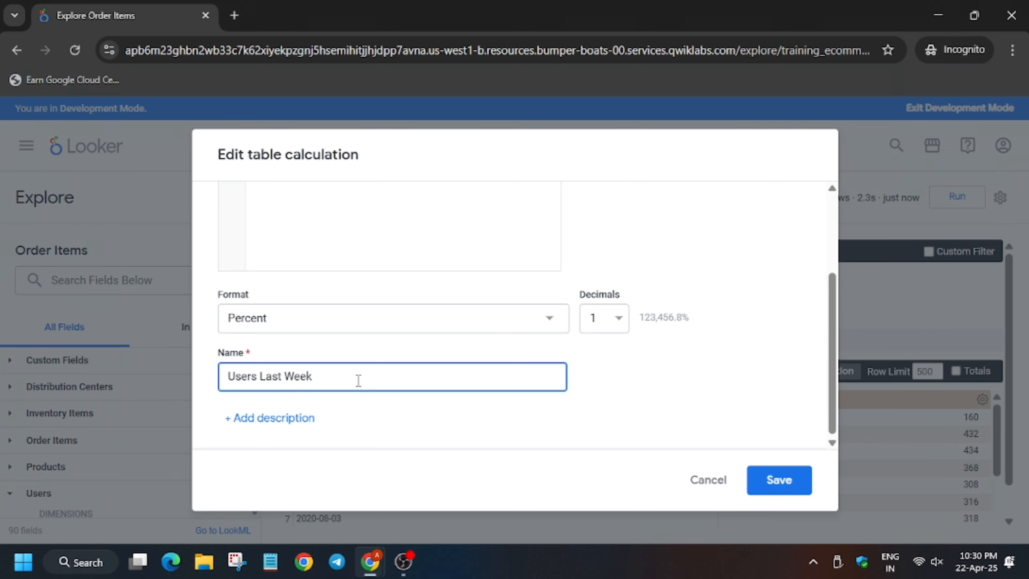
Copy the expression ${users.count}/${users_last_week} - 1 from the lab instructions and save the Users Last Week table calculation.
{"action": "key", "text": "alt+Tab"}
{"action": "scroll", "coordinate": [556, 307], "scroll_direction": "down", "scroll_amount": 5}
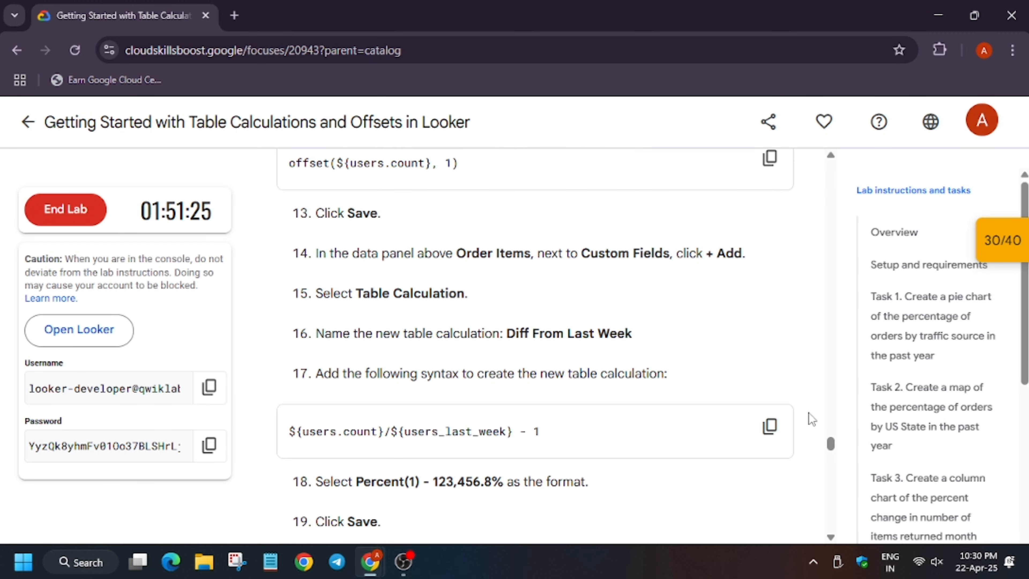
{"action": "left_click", "coordinate": [769, 425]}
{"action": "key", "text": "alt+Tab"}
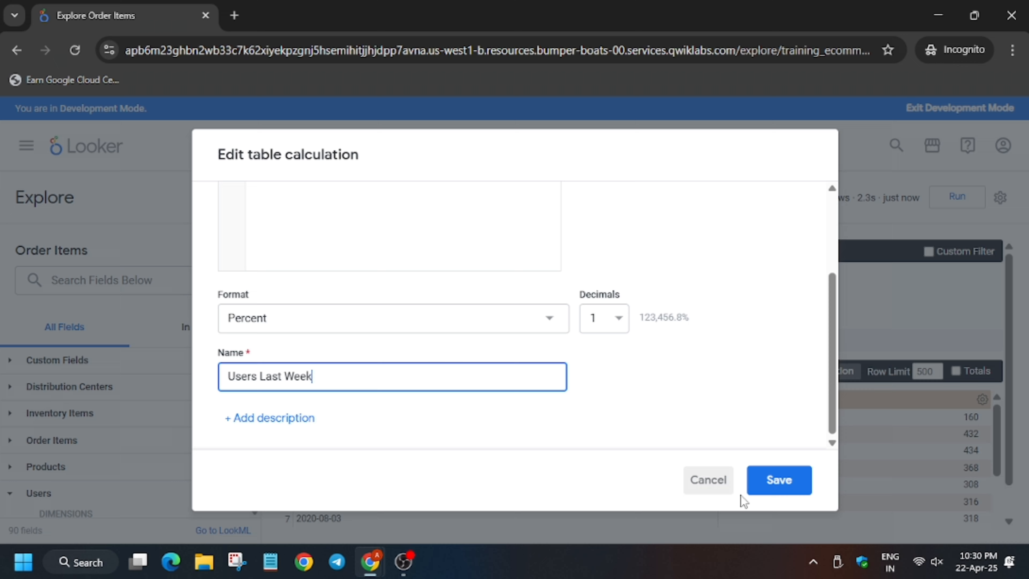
{"action": "left_click", "coordinate": [769, 493]}
Start another custom table calculation with the copied expression ${users.count}/${users_last_week} - 1.
{"action": "left_click", "coordinate": [215, 360]}
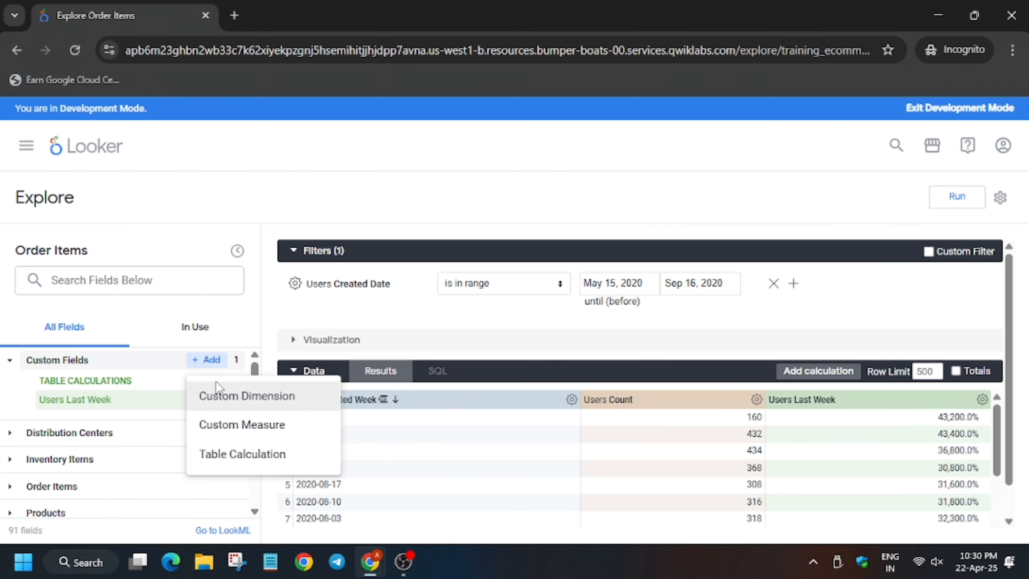
{"action": "left_click", "coordinate": [260, 453]}
{"action": "left_click", "coordinate": [444, 273]}
{"action": "key", "text": "ctrl+v"}
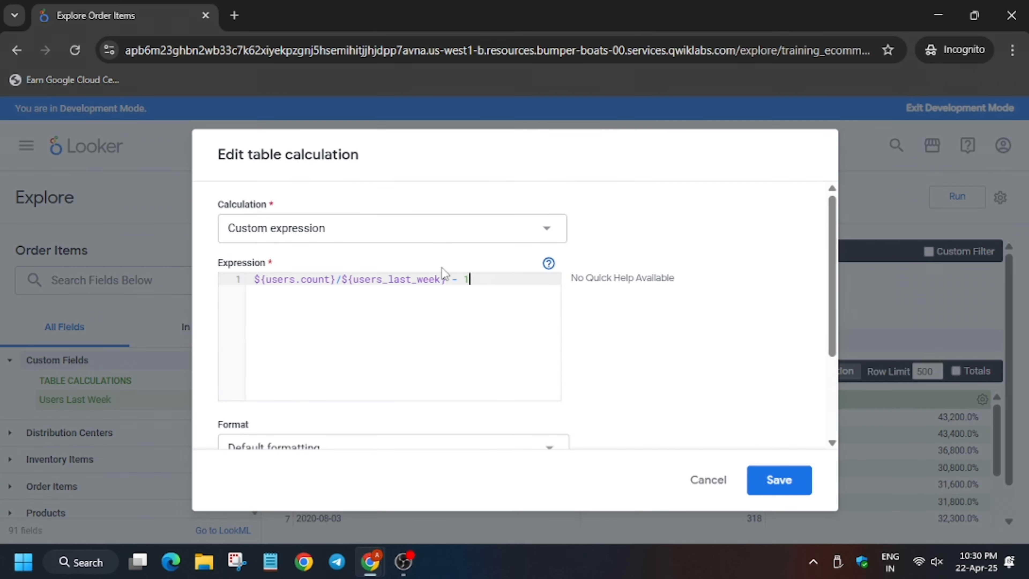
Format the new table calculation as Percent with 1 decimal.
{"action": "scroll", "coordinate": [398, 339], "scroll_direction": "down", "scroll_amount": 3}
{"action": "left_click", "coordinate": [368, 326]}
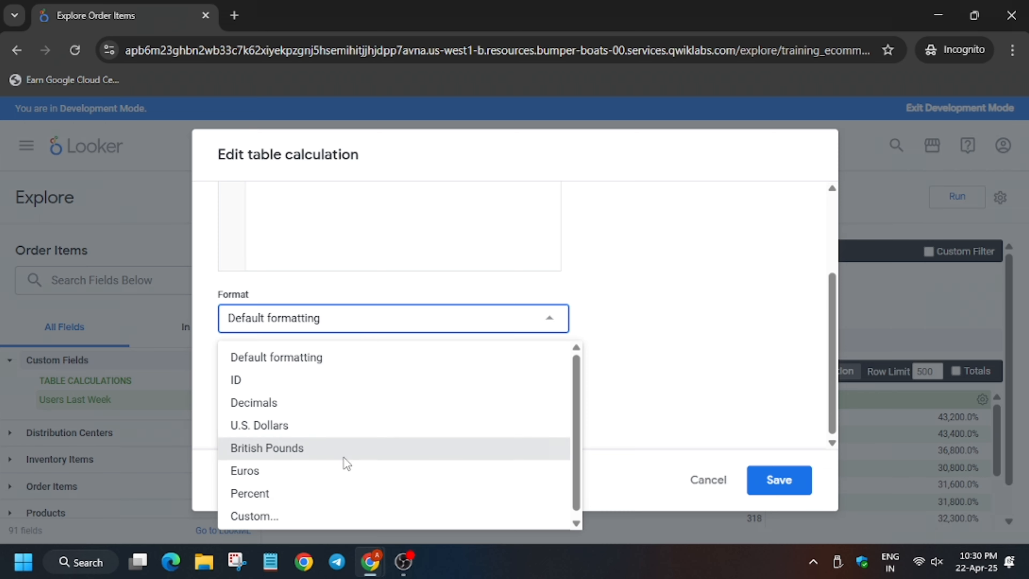
{"action": "left_click", "coordinate": [350, 496]}
{"action": "left_click", "coordinate": [592, 329]}
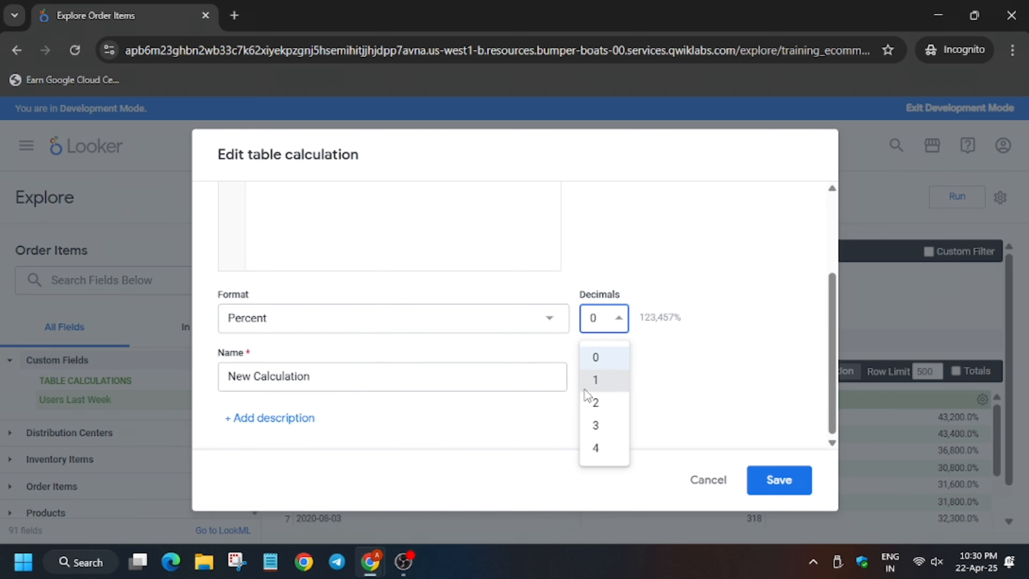
{"action": "left_click", "coordinate": [585, 388]}
Copy the name "Diff From Last Week" from the lab instructions, name the table calculation with it and save it.
{"action": "key", "text": "alt+Tab"}
{"action": "scroll", "coordinate": [474, 383], "scroll_direction": "down", "scroll_amount": 2}
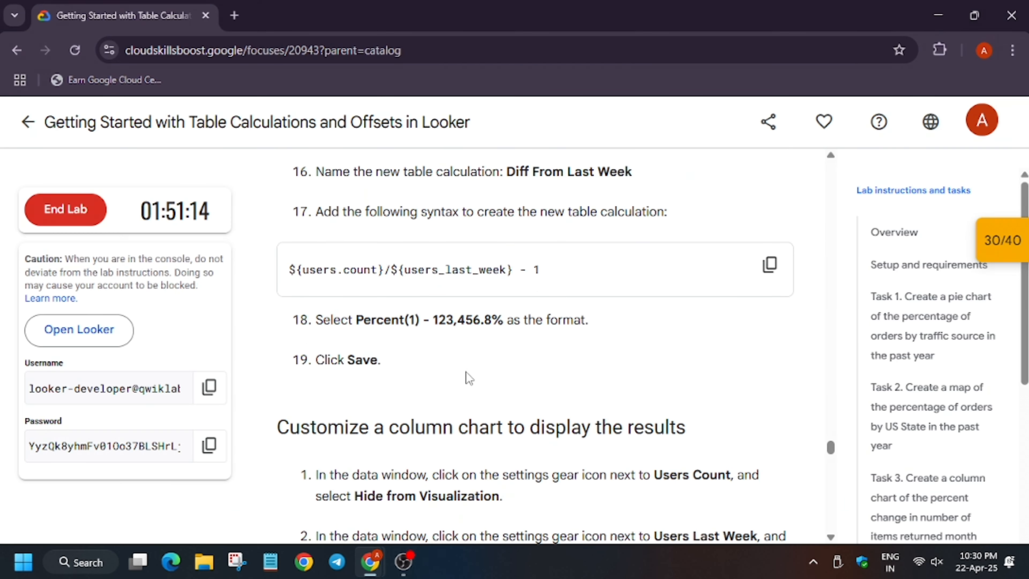
{"action": "scroll", "coordinate": [439, 363], "scroll_direction": "up", "scroll_amount": 2}
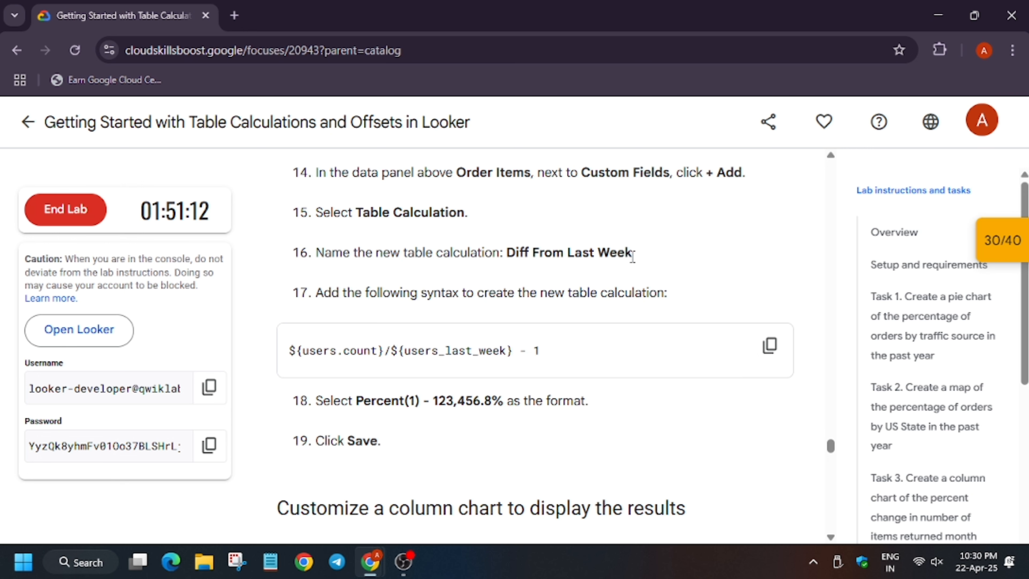
{"action": "left_click_drag", "start_coordinate": [506, 253], "coordinate": [677, 255]}
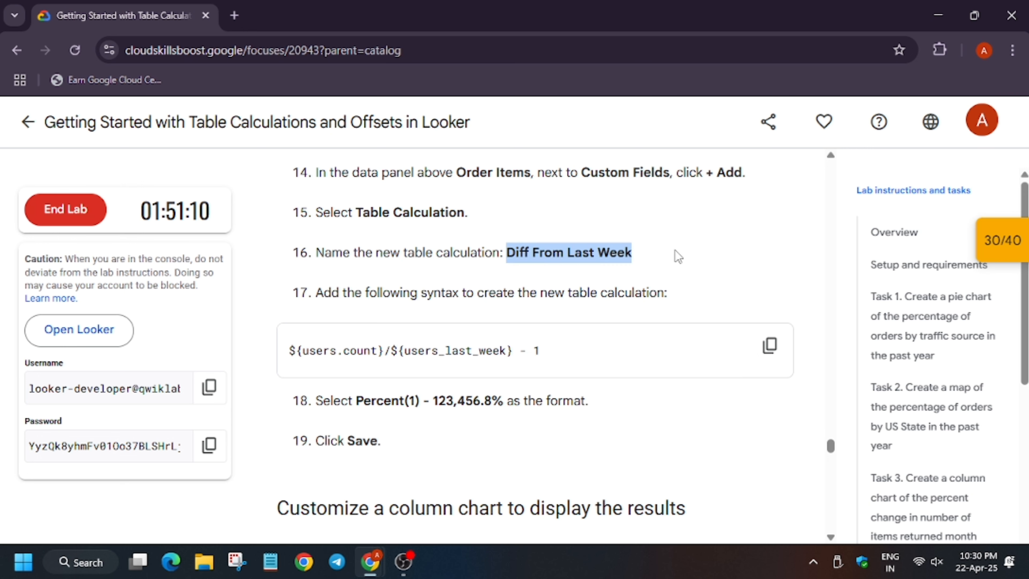
{"action": "key", "text": "alt+Tab"}
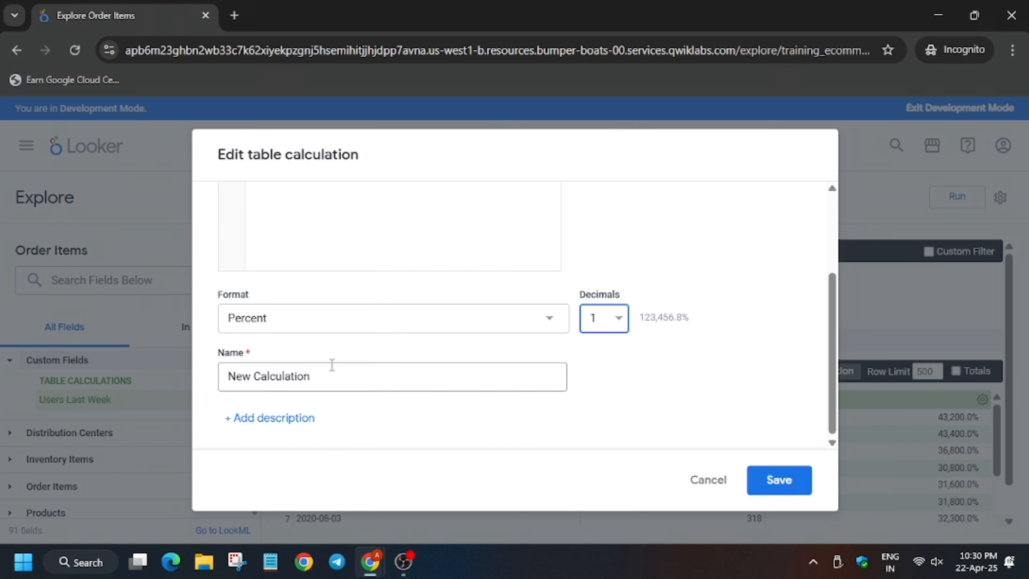
{"action": "double_click", "coordinate": [338, 375]}
{"action": "key", "text": "ctrl+a"}
{"action": "key", "text": "ctrl+v"}
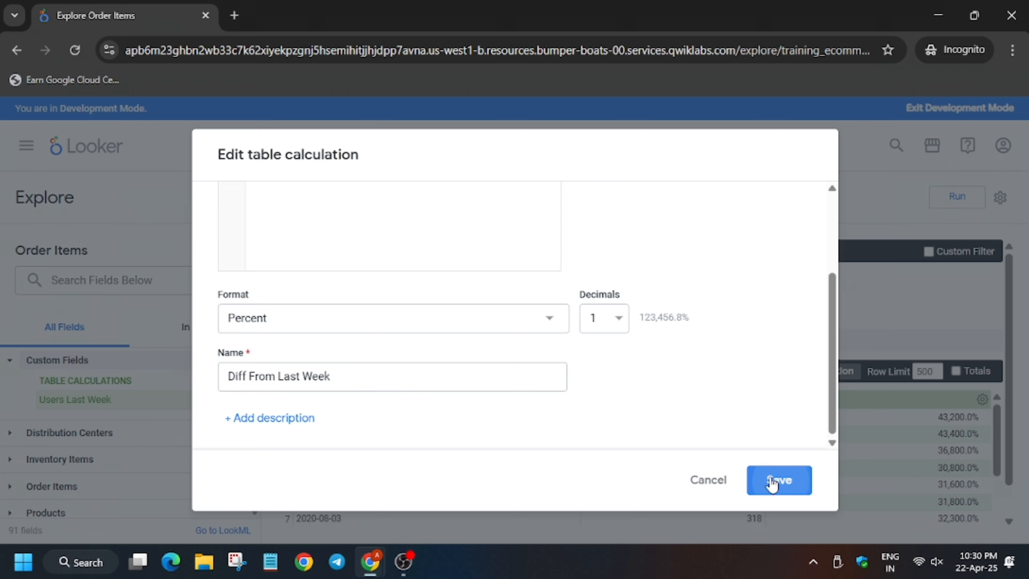
{"action": "left_click", "coordinate": [770, 481]}
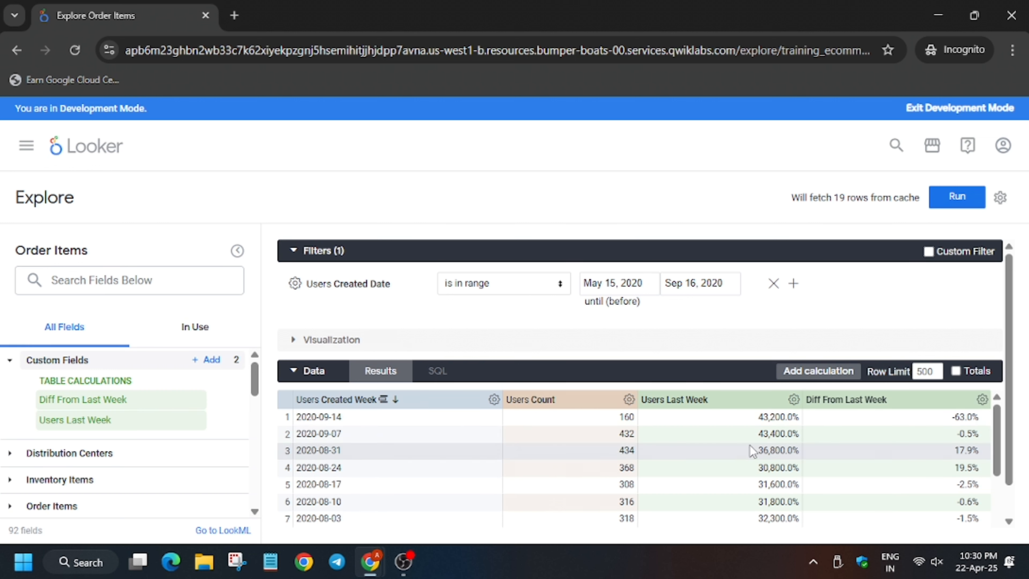
Hide the Users Last Week and Diff From Last Week columns from the visualization.
{"action": "left_click", "coordinate": [793, 400]}
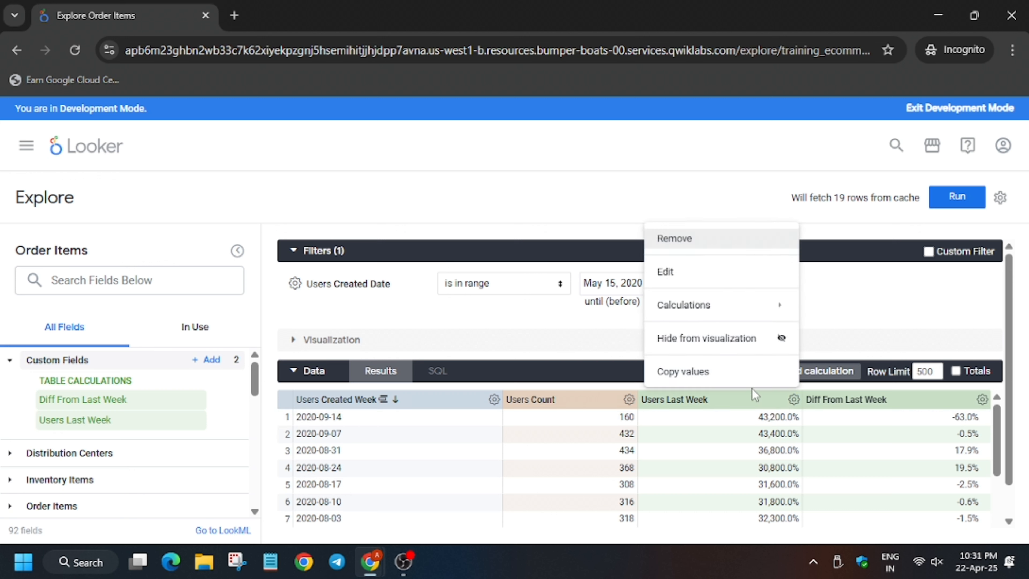
{"action": "left_click", "coordinate": [740, 343]}
{"action": "left_click", "coordinate": [982, 399]}
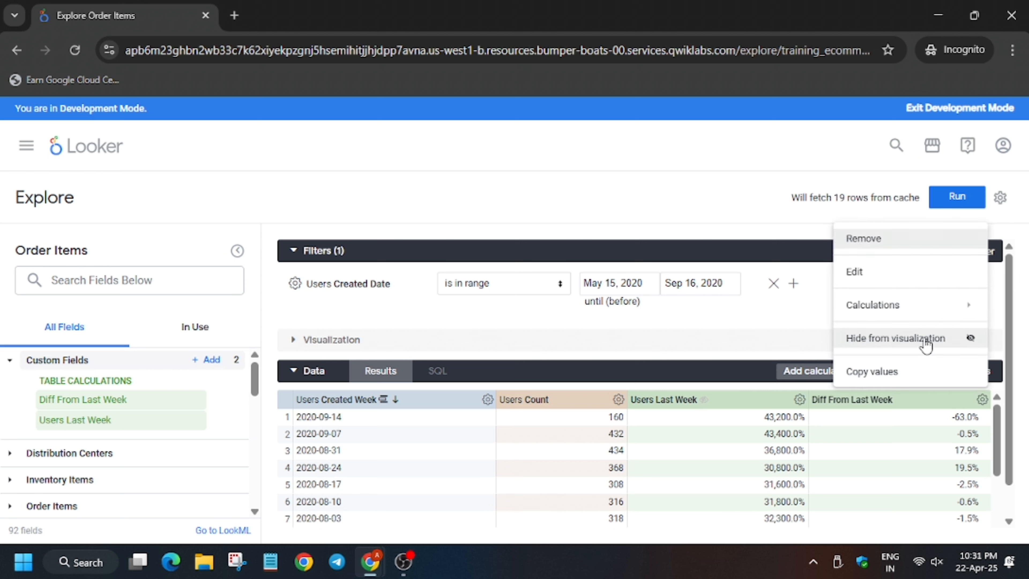
{"action": "left_click", "coordinate": [862, 343]}
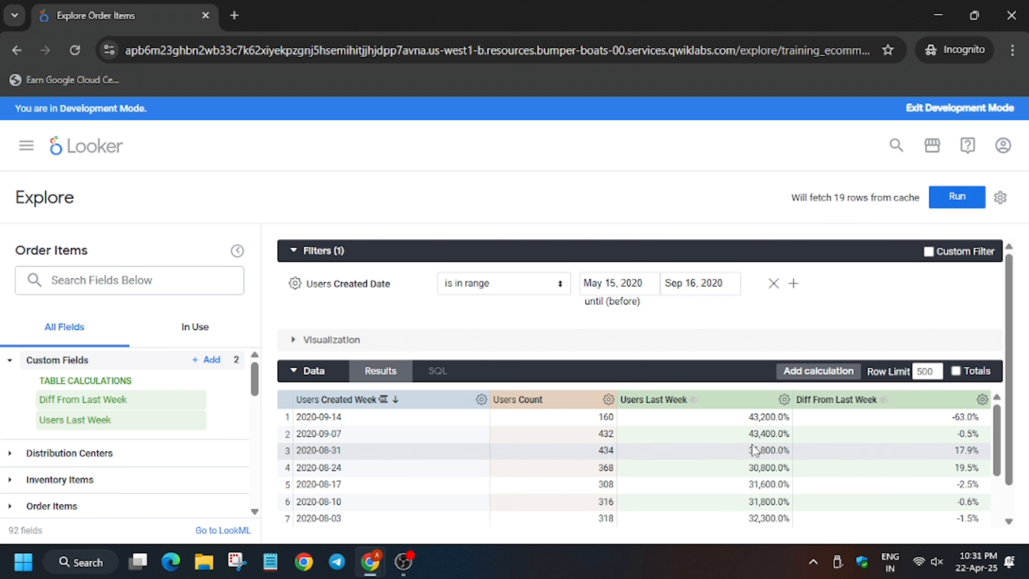
Expand the visualization, show it as a column chart and open its settings for editing.
{"action": "left_click", "coordinate": [323, 340]}
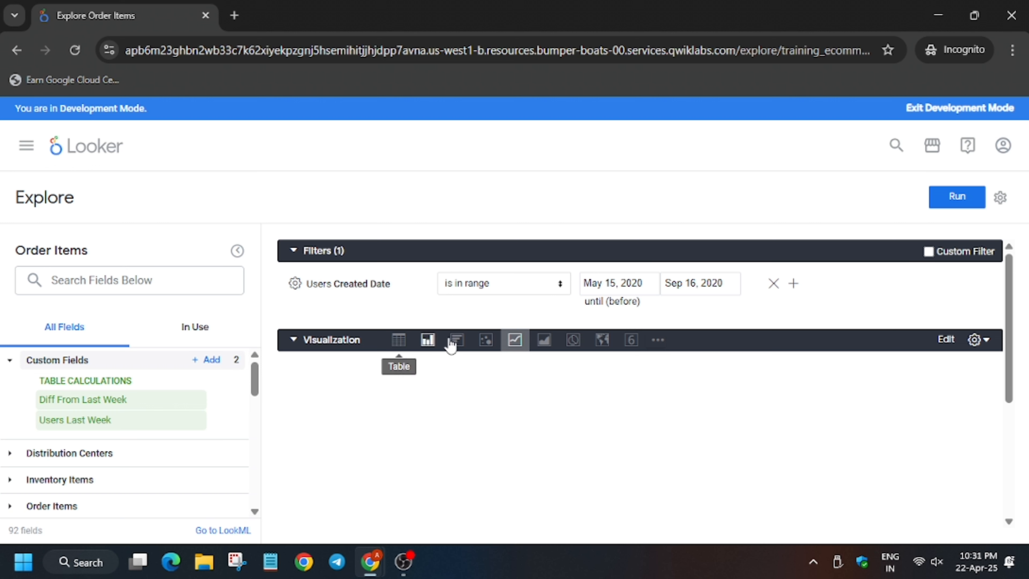
{"action": "left_click", "coordinate": [429, 341]}
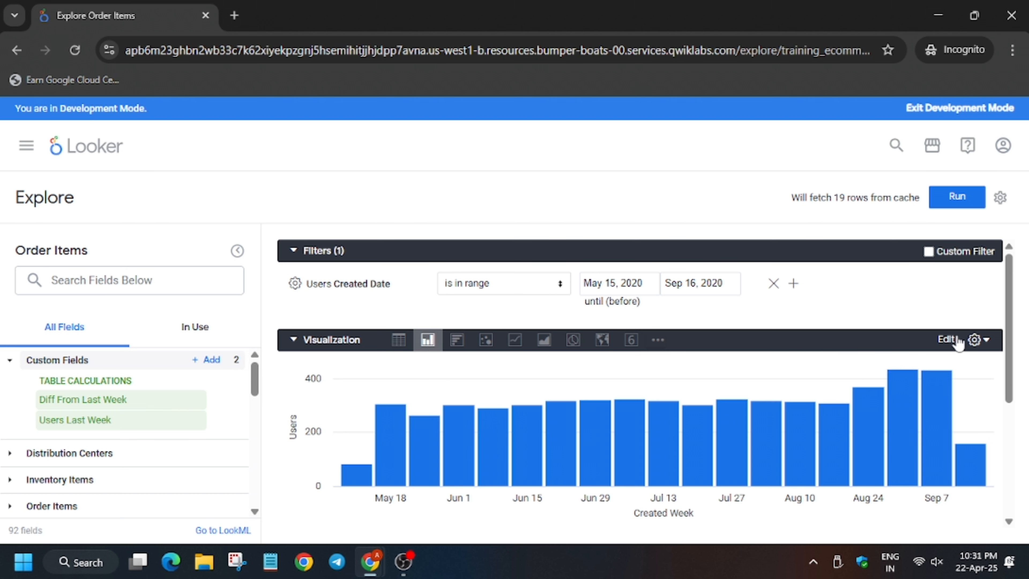
{"action": "left_click", "coordinate": [947, 339]}
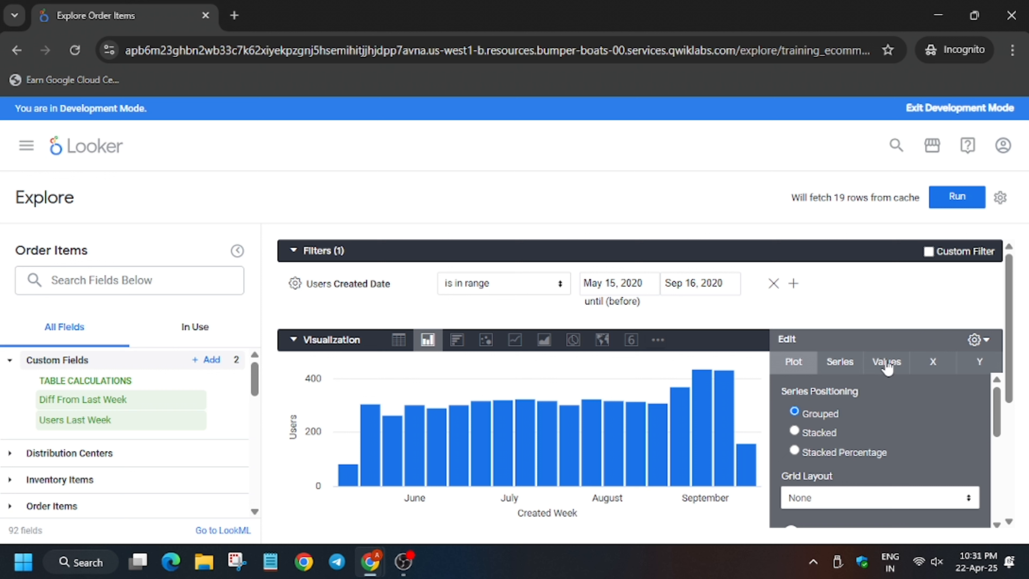
Set the X axis time label format to %m-%d, as given in the lab instructions.
{"action": "left_click", "coordinate": [934, 367]}
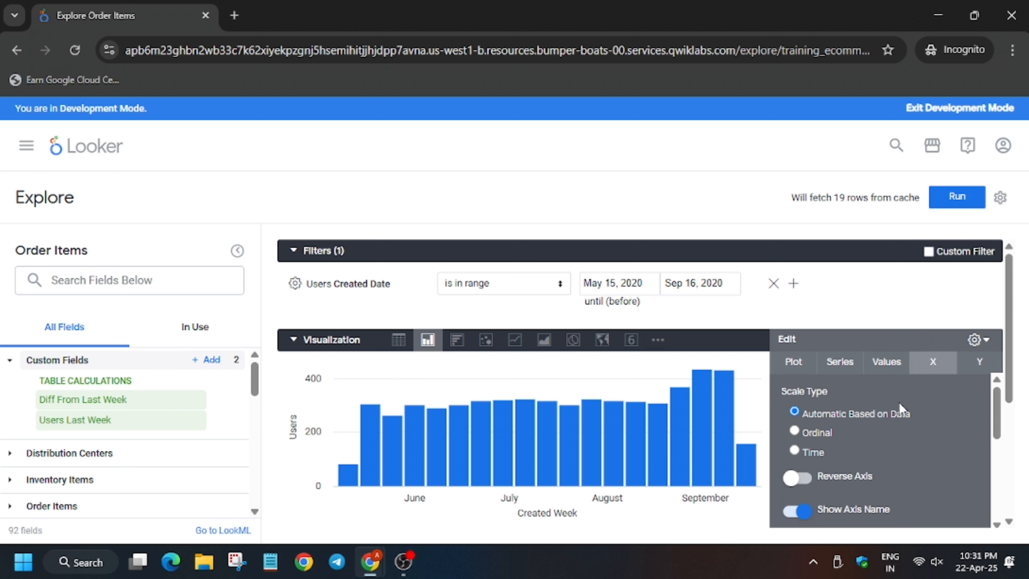
{"action": "scroll", "coordinate": [896, 402], "scroll_direction": "down", "scroll_amount": 5}
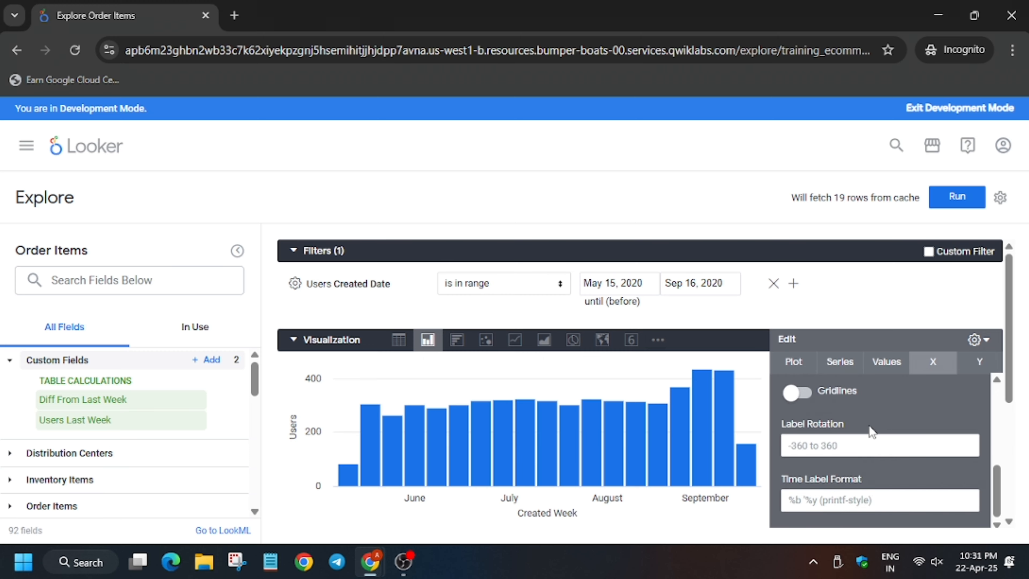
{"action": "key", "text": "alt+Tab"}
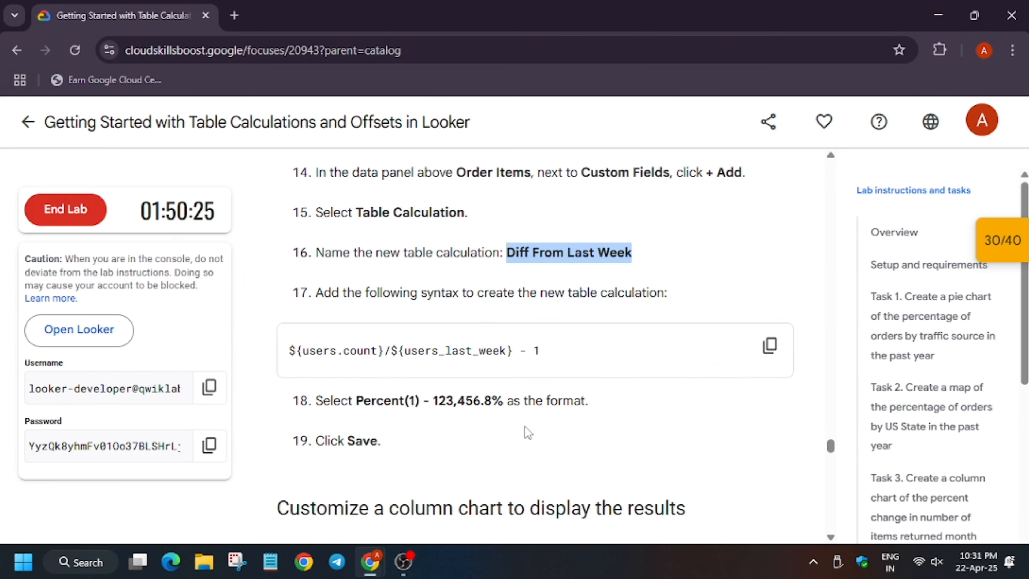
{"action": "scroll", "coordinate": [475, 426], "scroll_direction": "down", "scroll_amount": 5}
{"action": "scroll", "coordinate": [474, 425], "scroll_direction": "down", "scroll_amount": 4}
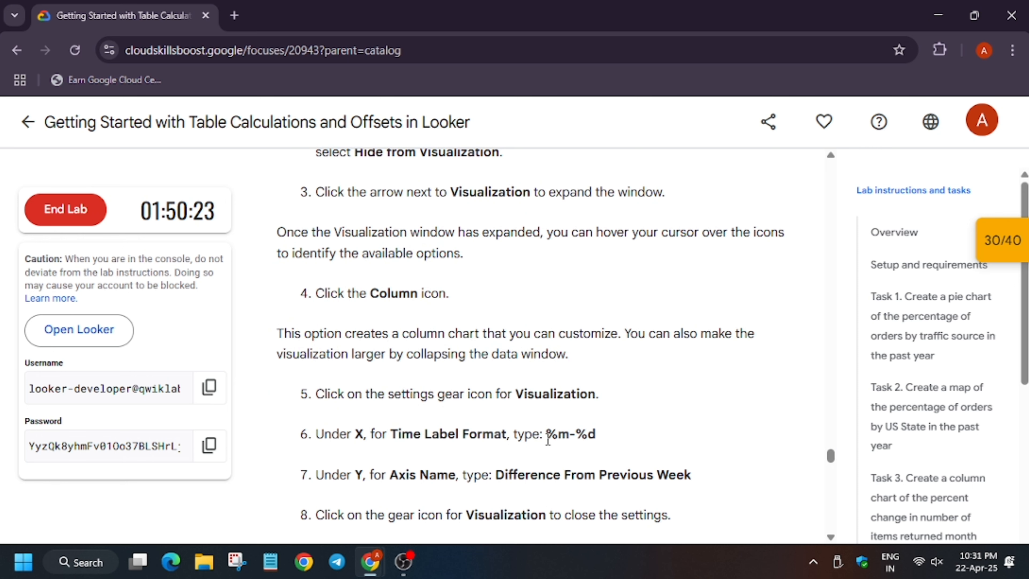
{"action": "key", "text": "alt+Tab"}
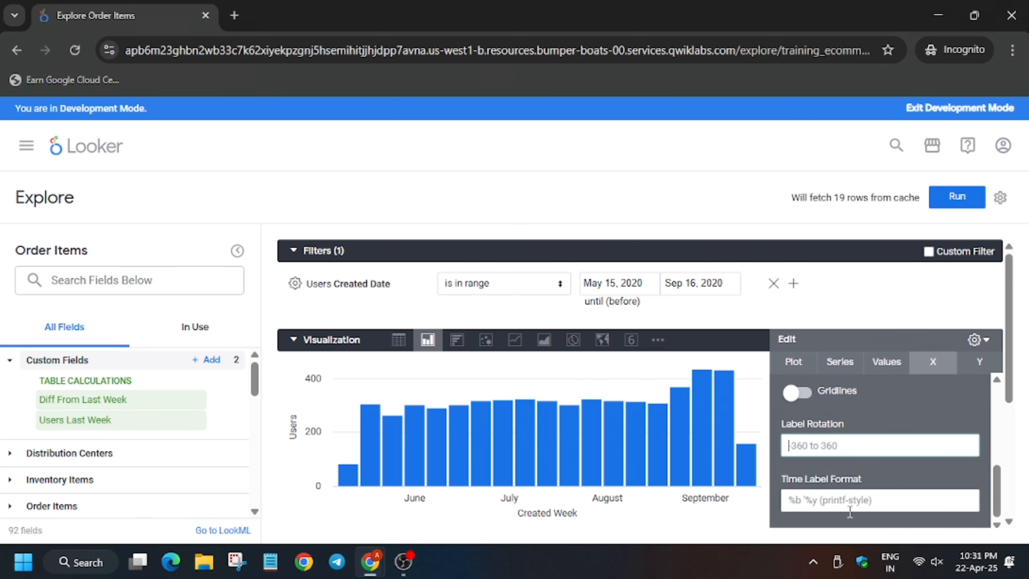
{"action": "left_click", "coordinate": [843, 499]}
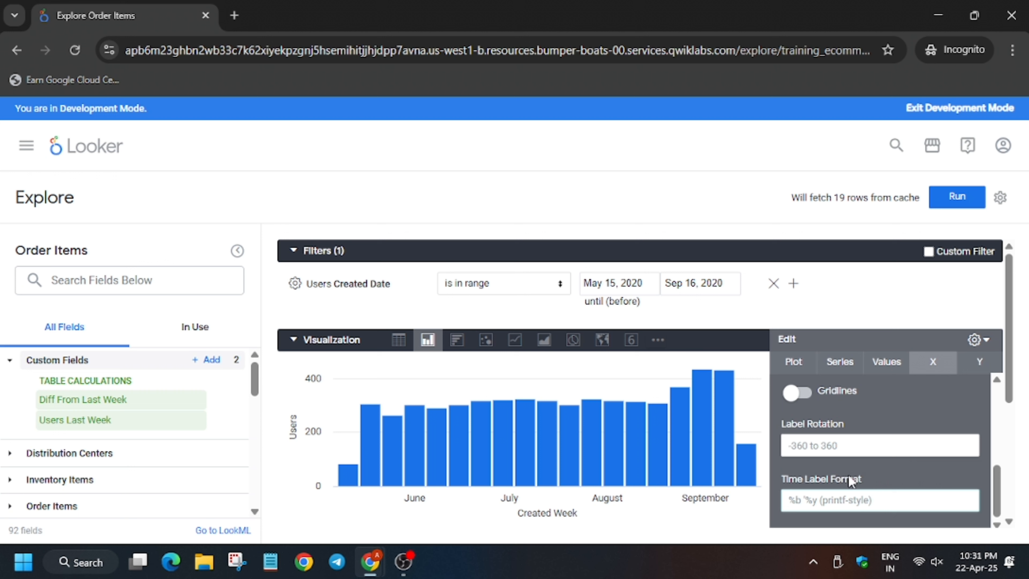
{"action": "type", "text": "%m-%d"}
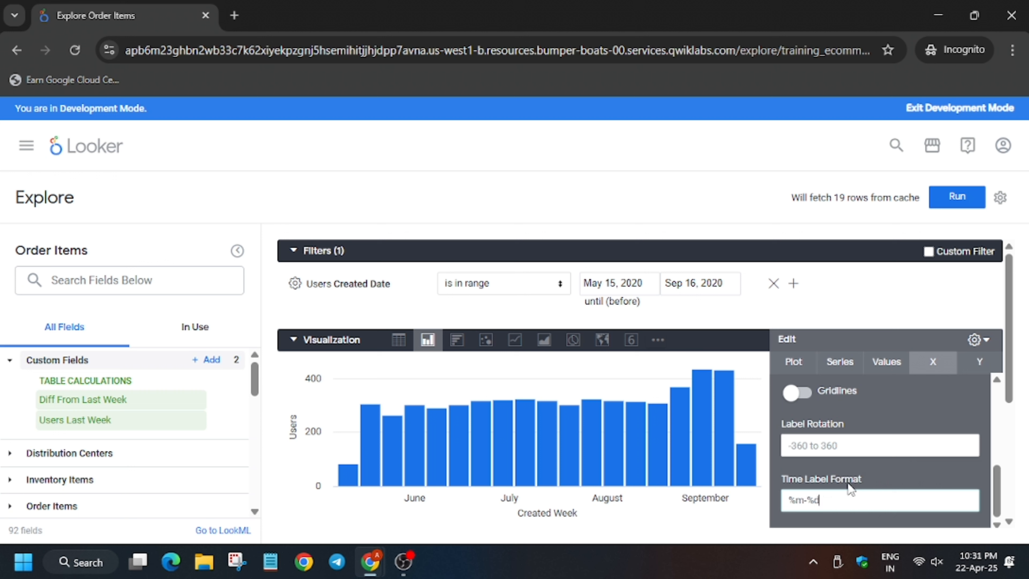
Open the chart's Y axis settings and copy the axis name "Difference From Previous Week" from the lab instructions.
{"action": "left_click", "coordinate": [970, 363]}
{"action": "scroll", "coordinate": [894, 456], "scroll_direction": "down", "scroll_amount": 7}
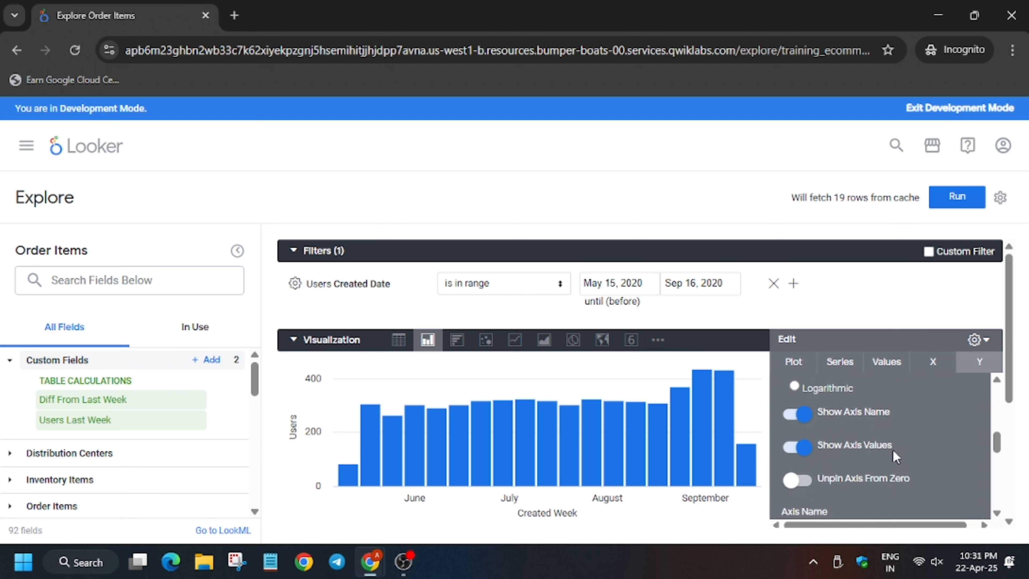
{"action": "scroll", "coordinate": [894, 457], "scroll_direction": "up", "scroll_amount": 2}
{"action": "key", "text": "alt+Tab"}
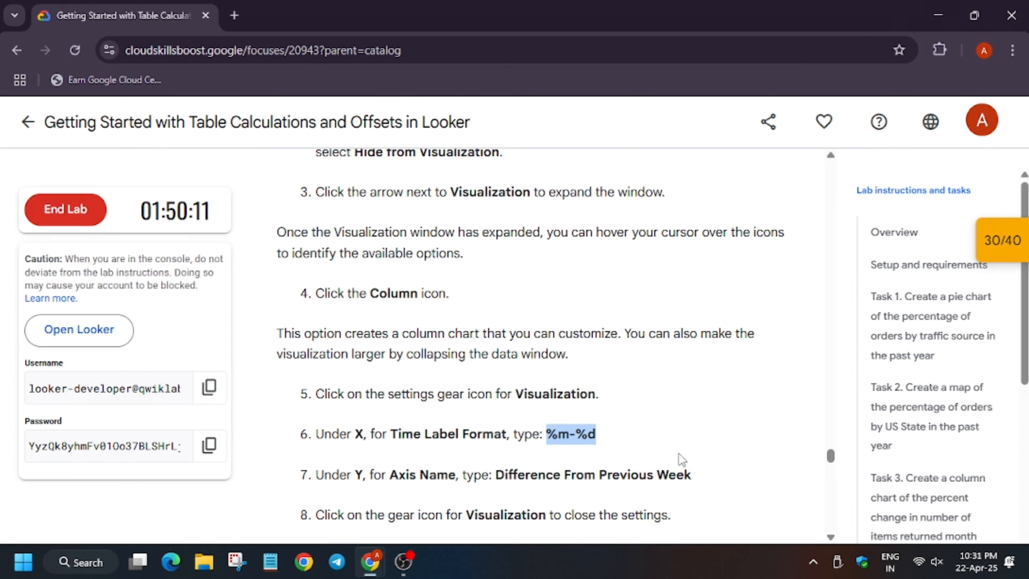
{"action": "scroll", "coordinate": [651, 455], "scroll_direction": "down", "scroll_amount": 2}
{"action": "left_click_drag", "start_coordinate": [496, 393], "coordinate": [693, 395]}
{"action": "key", "text": "ctrl+c"}
{"action": "key", "text": "alt+Tab"}
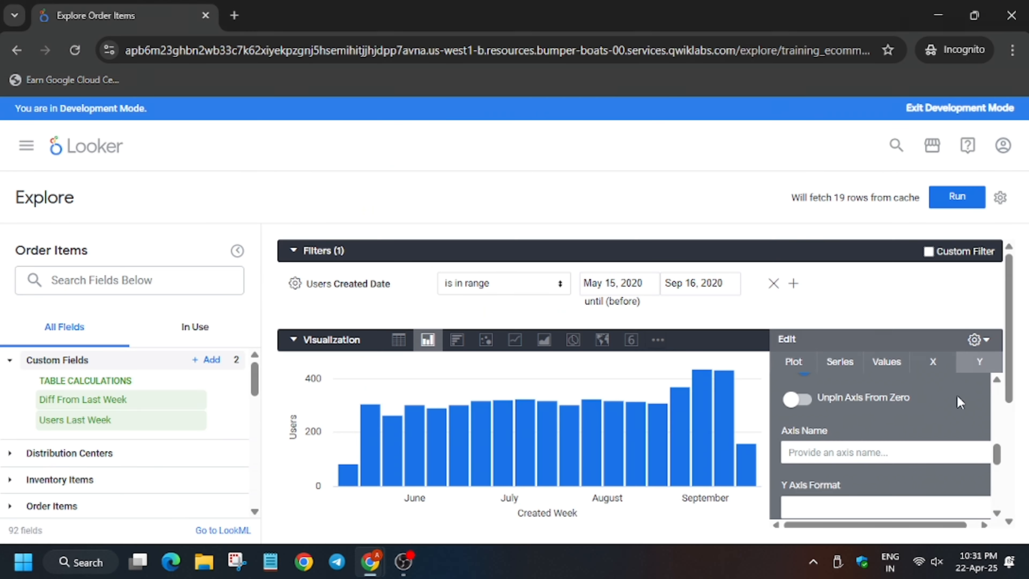
{"action": "left_click", "coordinate": [808, 509]}
{"action": "key", "text": "ctrl+v"}
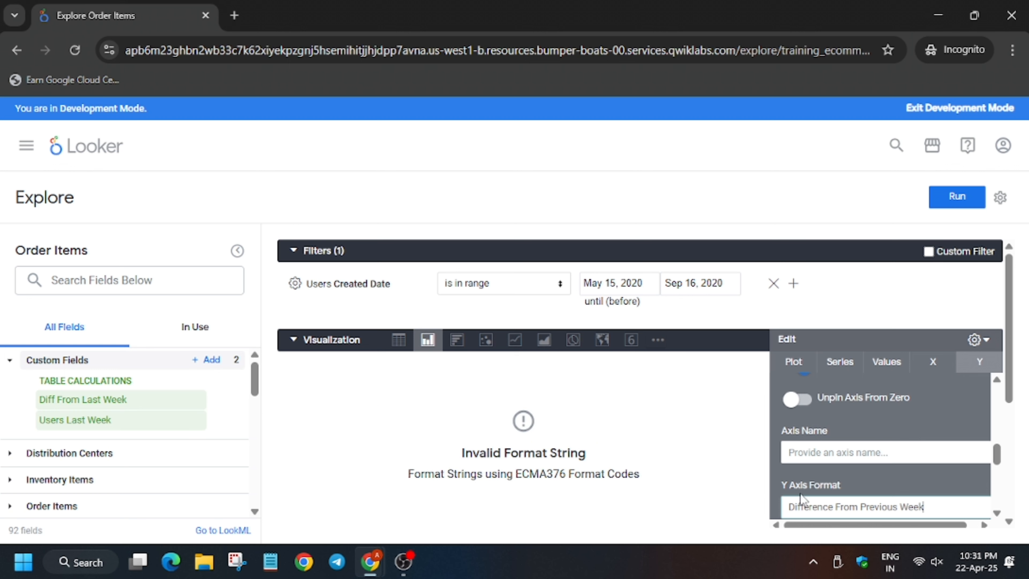
{"action": "key", "text": "ctrl+z"}
Set the Y axis name to the copied text "Difference From Previous Week".
{"action": "left_click", "coordinate": [858, 458]}
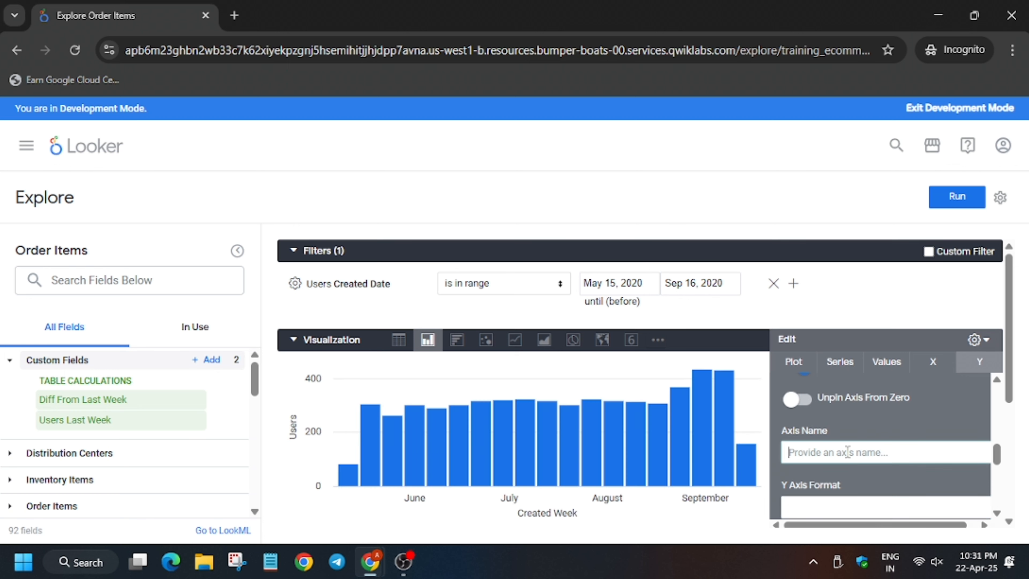
{"action": "key", "text": "ctrl+v"}
{"action": "key", "text": "alt+Tab"}
{"action": "key", "text": "alt+Tab"}
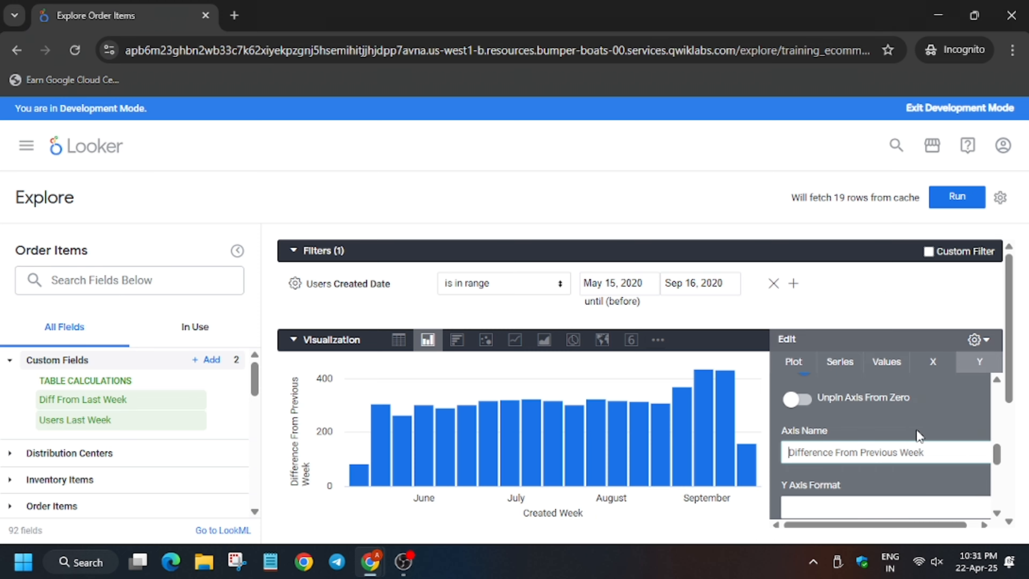
Check the lab's dashboard-saving instructions, then close the chart settings and run the query.
{"action": "key", "text": "alt+Tab"}
{"action": "scroll", "coordinate": [716, 397], "scroll_direction": "down", "scroll_amount": 5}
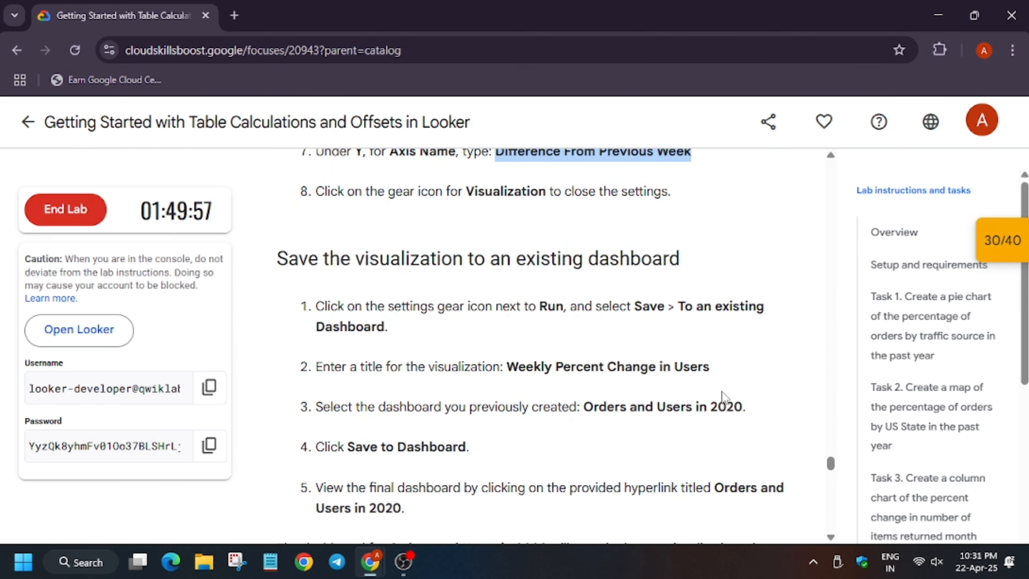
{"action": "key", "text": "alt+Tab"}
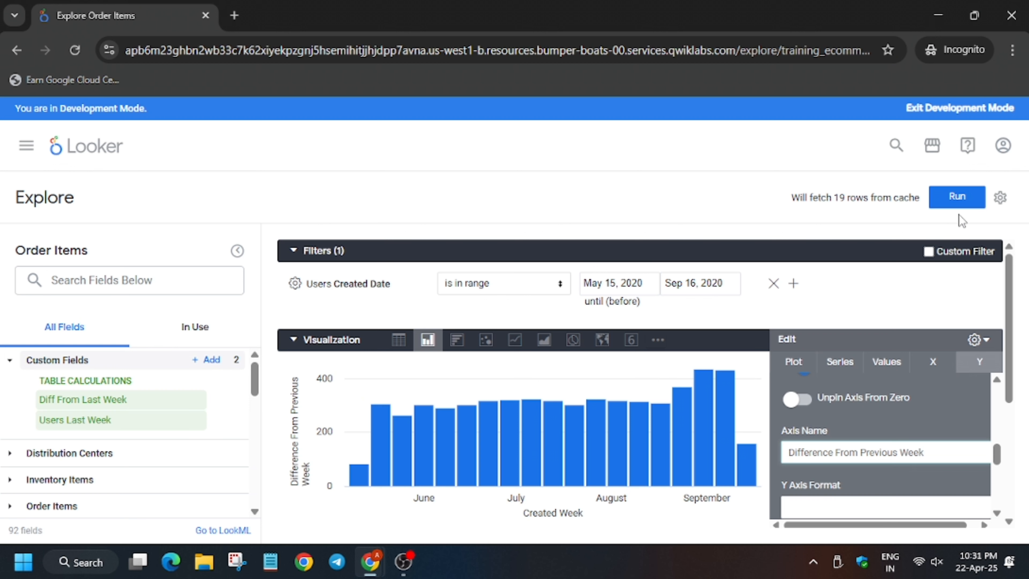
{"action": "left_click", "coordinate": [973, 343]}
{"action": "left_click", "coordinate": [957, 196]}
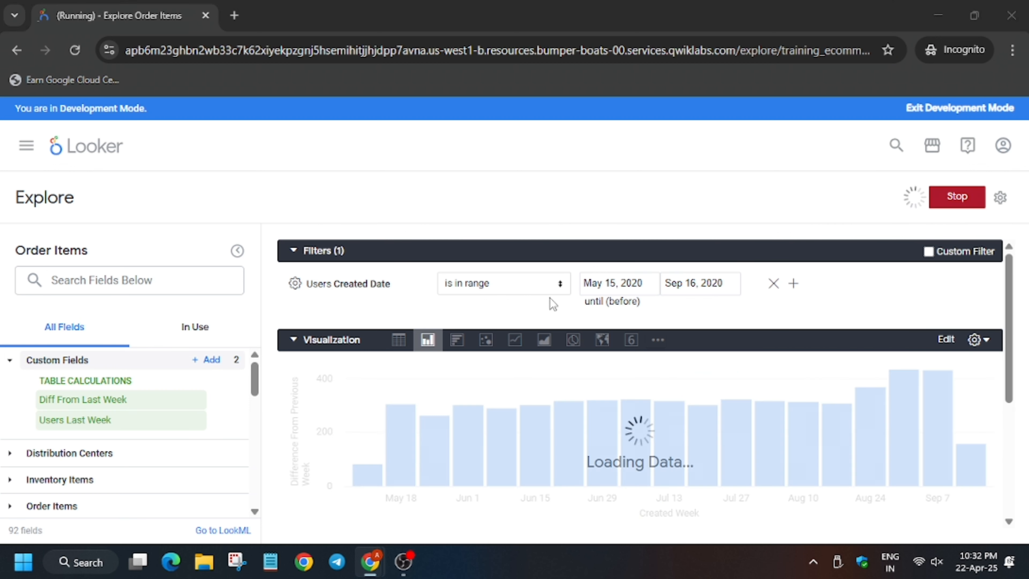
Copy the visualization title "Weekly Percent Change in Users" from the lab instructions and return to the Looker Explore.
{"action": "key", "text": "alt+Tab"}
{"action": "scroll", "coordinate": [486, 360], "scroll_direction": "down", "scroll_amount": 2}
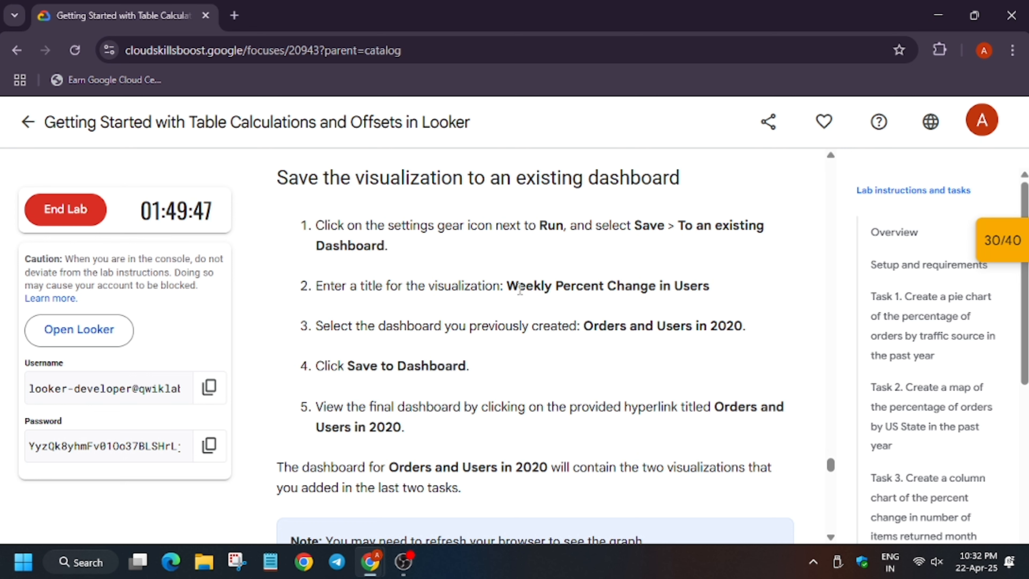
{"action": "left_click_drag", "start_coordinate": [506, 286], "coordinate": [704, 285]}
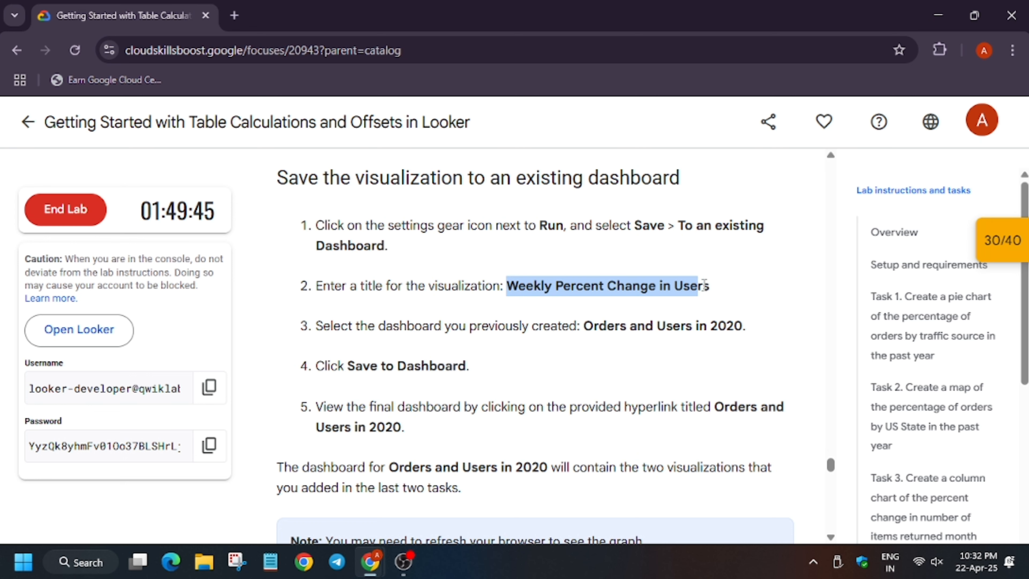
{"action": "key", "text": "alt+Tab"}
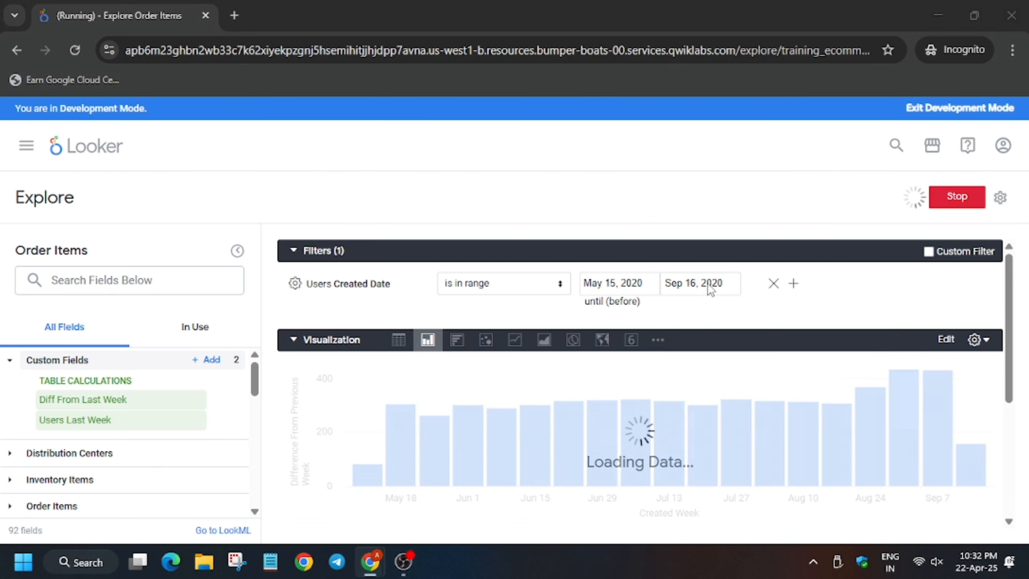
Save the column chart to the existing dashboard Orders and Users in 2020 with the title "Weekly Percent Change in Users".
{"action": "left_click", "coordinate": [1000, 197]}
{"action": "mouse_move", "coordinate": [930, 243]}
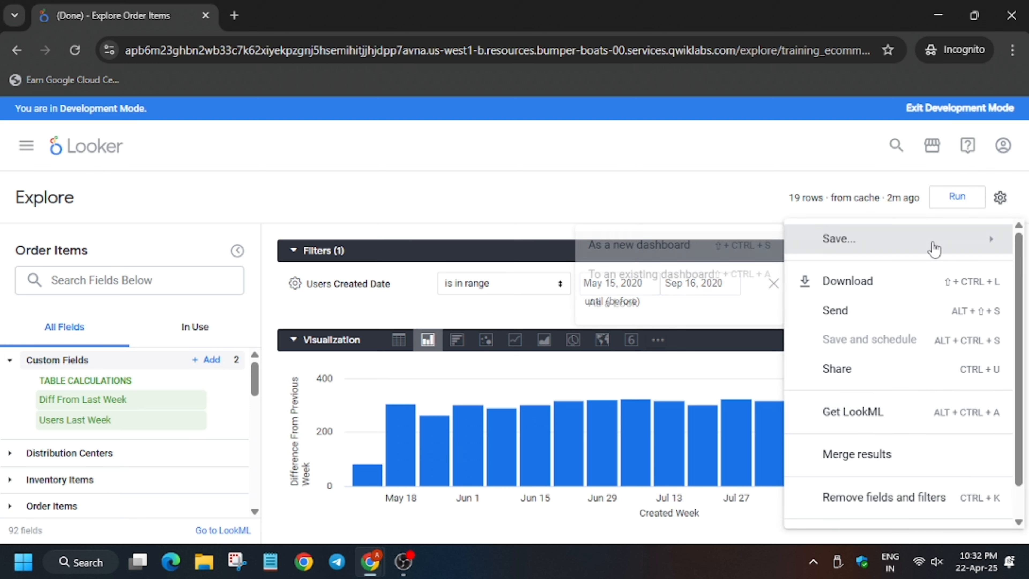
{"action": "left_click", "coordinate": [707, 286]}
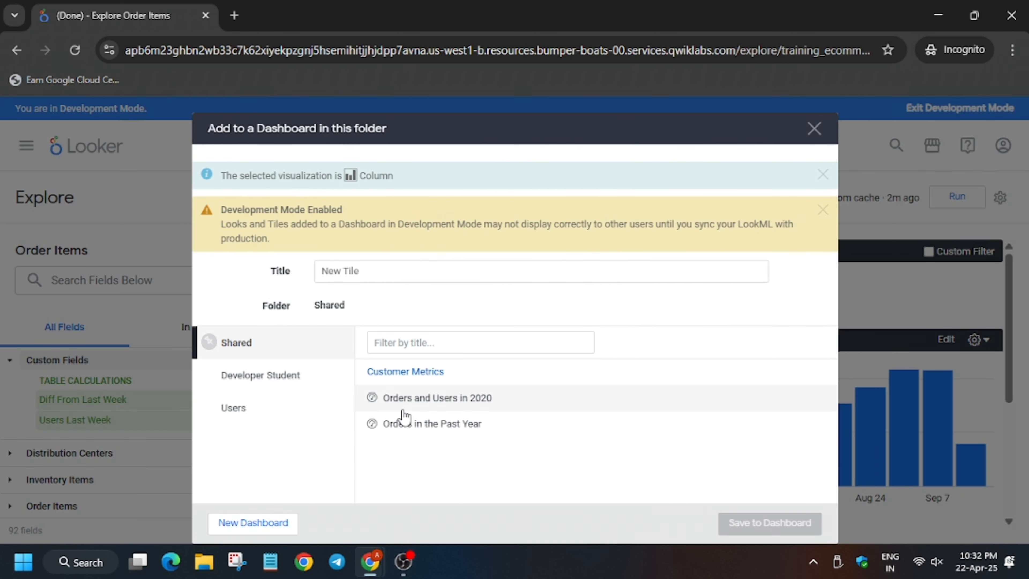
{"action": "left_click", "coordinate": [411, 407]}
{"action": "left_click", "coordinate": [459, 271]}
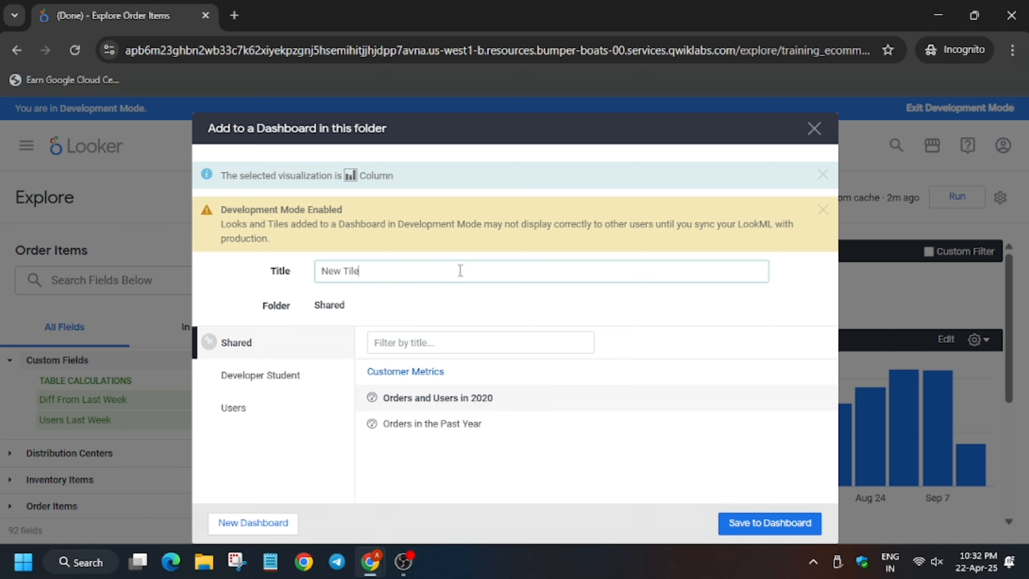
{"action": "triple_click", "coordinate": [460, 270]}
{"action": "type", "text": "Weekly Percent Change in Users"}
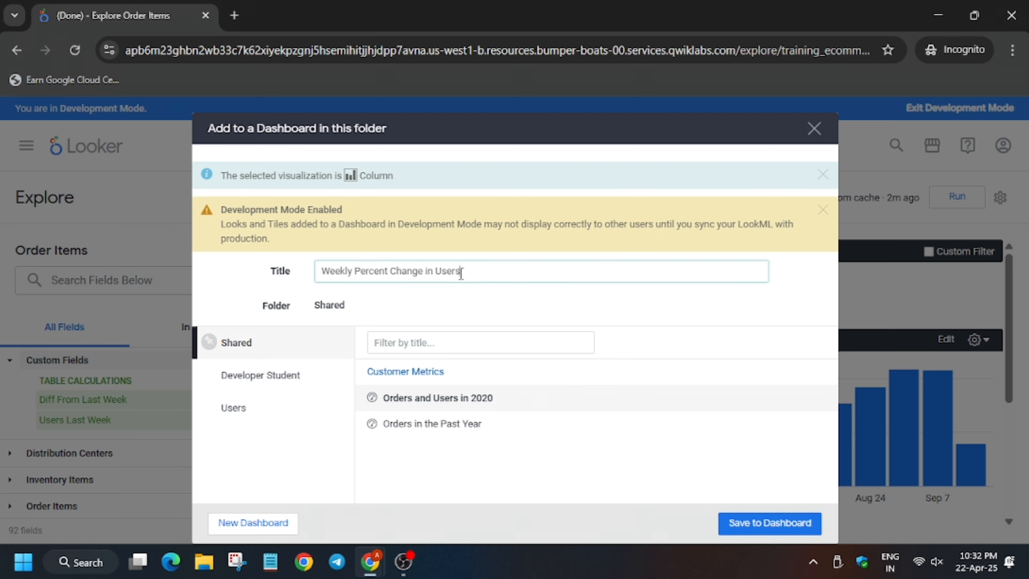
{"action": "left_click", "coordinate": [761, 529]}
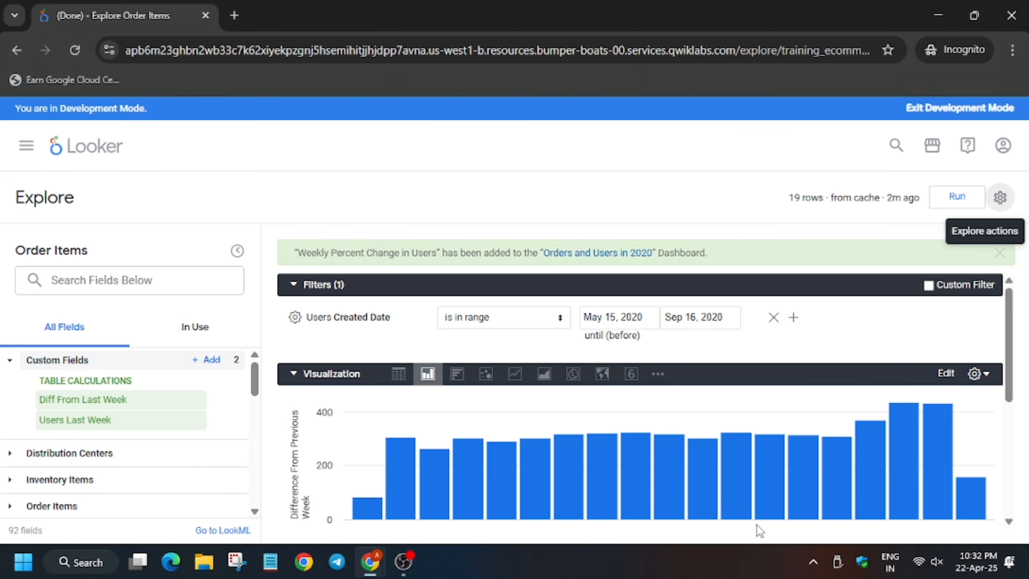
Switch to the lab instructions and run the progress check for the week-over-week users column chart objective.
{"action": "key", "text": "alt+Tab"}
{"action": "scroll", "coordinate": [413, 417], "scroll_direction": "down", "scroll_amount": 10}
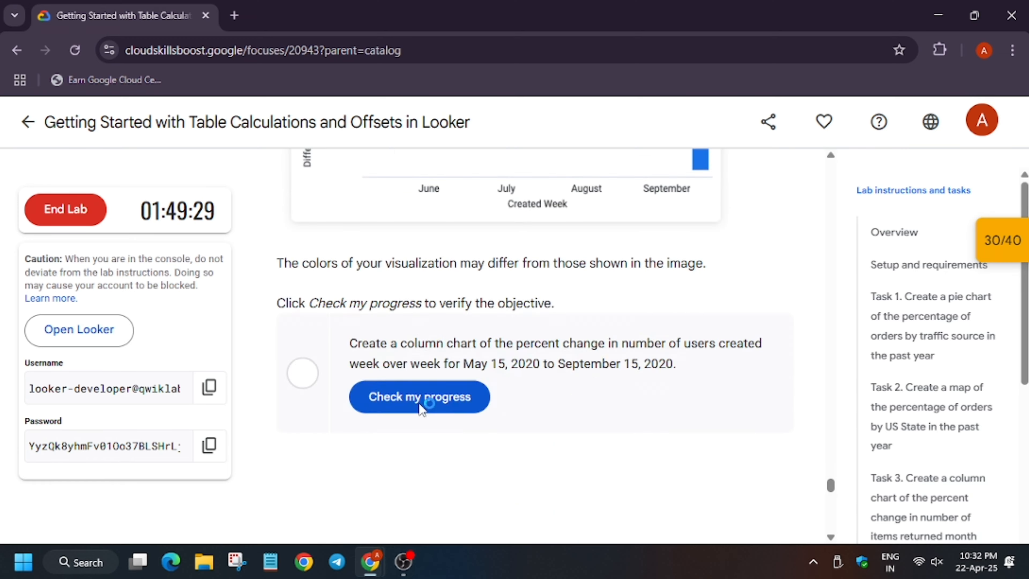
{"action": "scroll", "coordinate": [421, 407], "scroll_direction": "down", "scroll_amount": 1}
{"action": "left_click", "coordinate": [461, 346]}
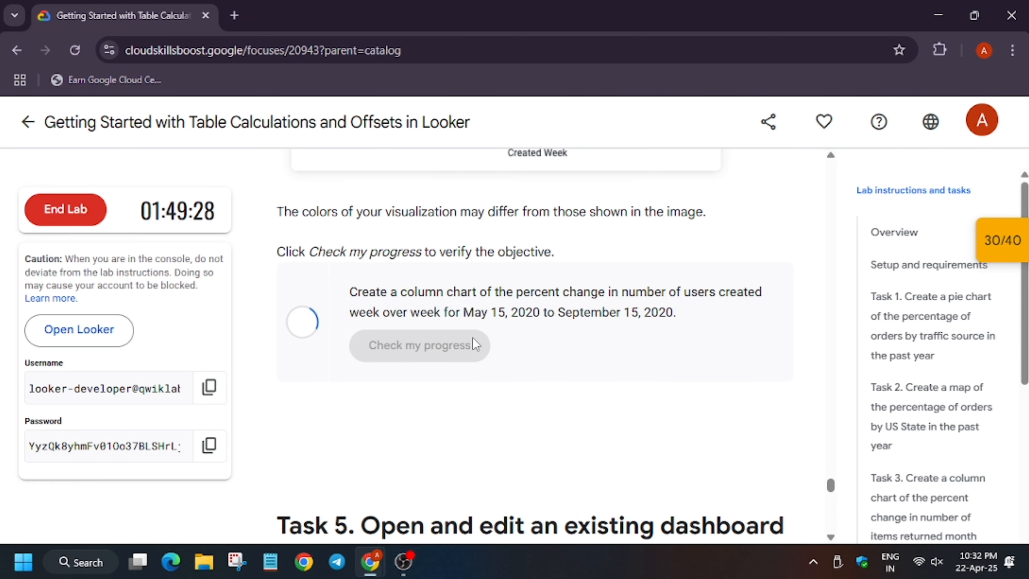
Look through the lab's checkpoint scores, then collapse the checkpoint overview.
{"action": "left_click", "coordinate": [1018, 259]}
{"action": "scroll", "coordinate": [907, 328], "scroll_direction": "down", "scroll_amount": 3}
{"action": "scroll", "coordinate": [907, 328], "scroll_direction": "up", "scroll_amount": 4}
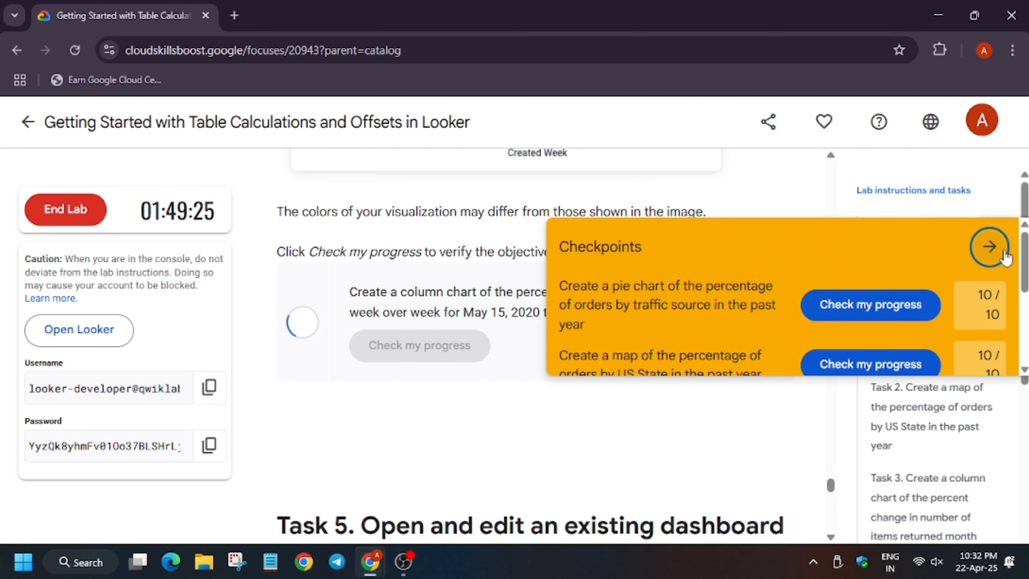
{"action": "left_click", "coordinate": [1003, 252]}
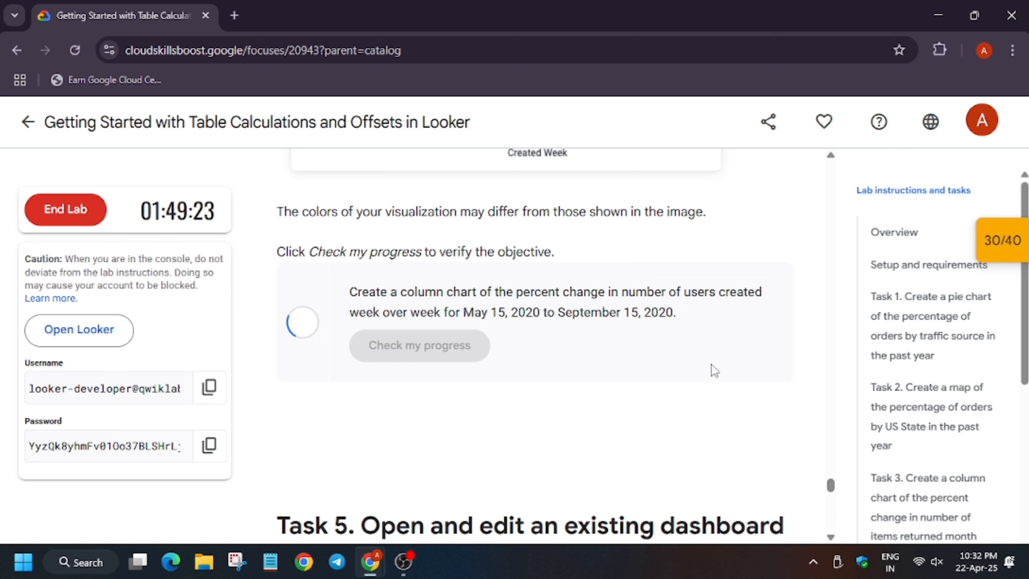